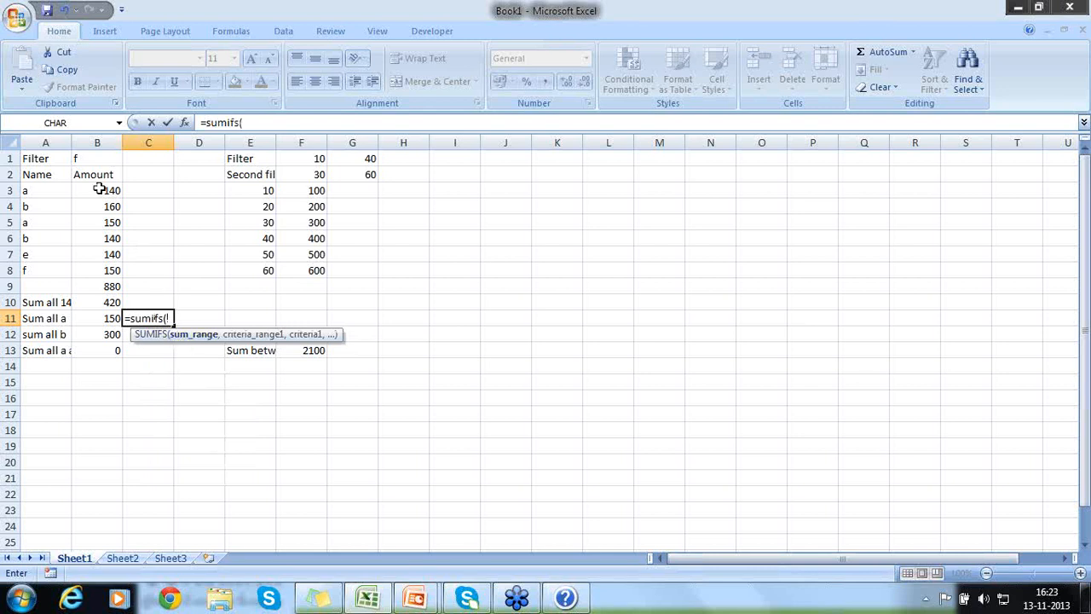
# Complete the SUMIFS formula in C11 to sum B3:B8 where the names in A3:A8 equal "a".
pyautogui.moveTo(99, 189); pyautogui.dragTo(102, 267)
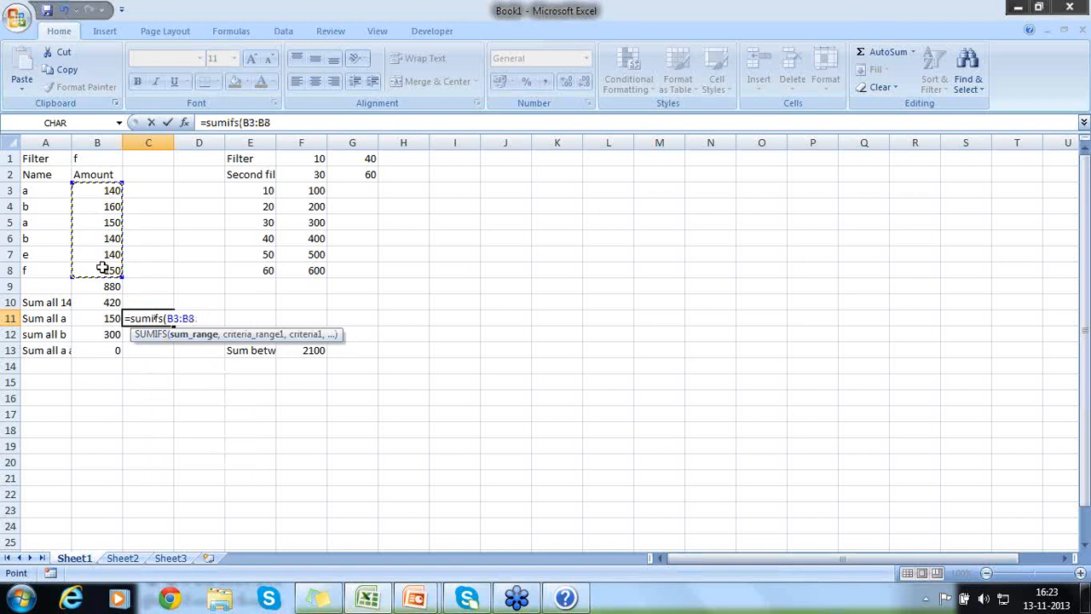
pyautogui.write(',')
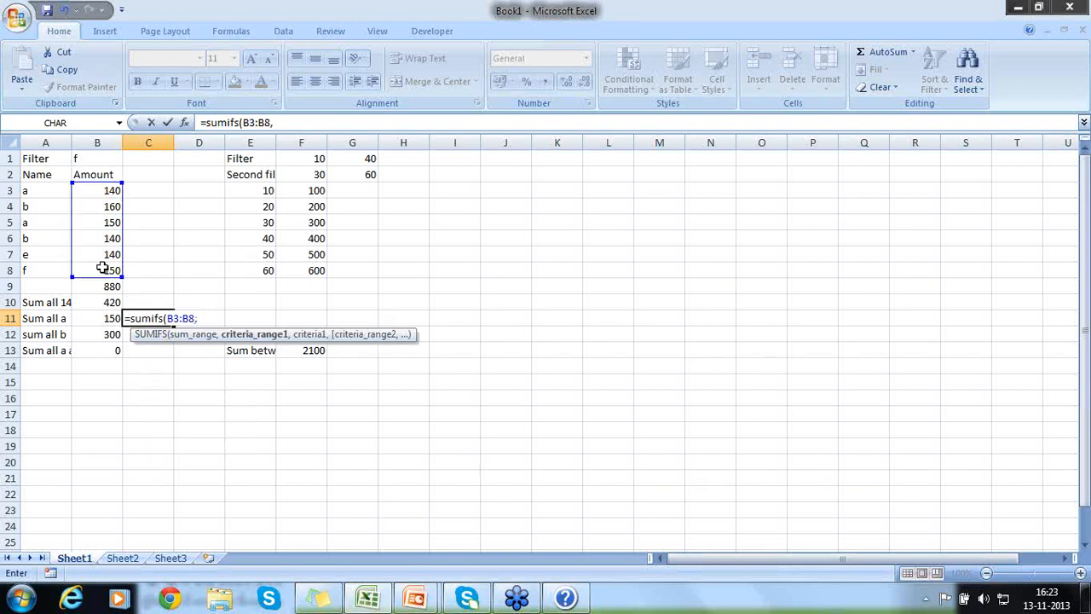
pyautogui.moveTo(32, 189); pyautogui.dragTo(36, 264)
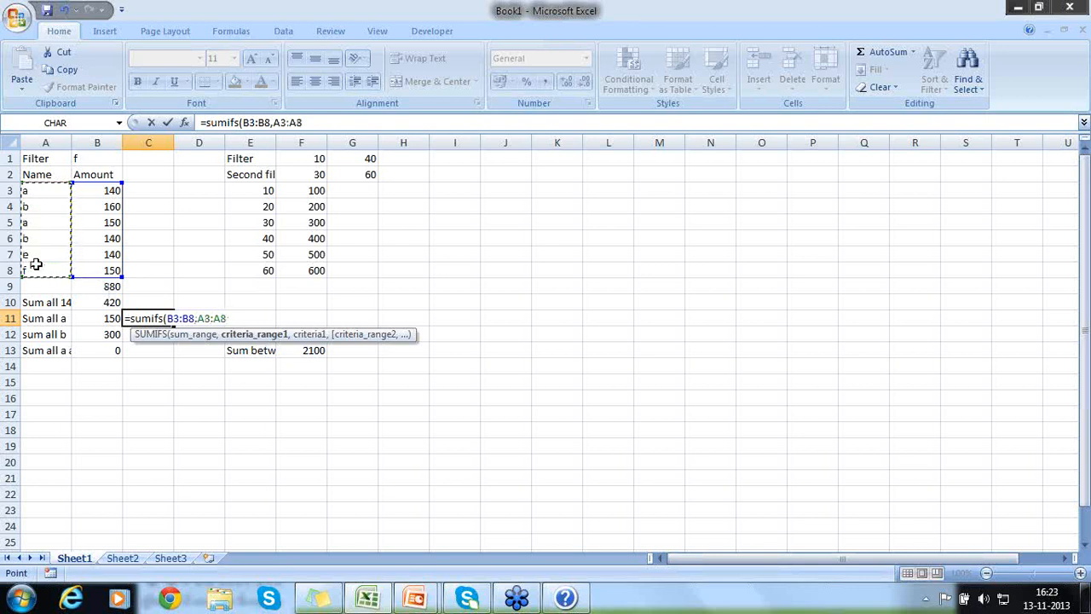
pyautogui.write(',')
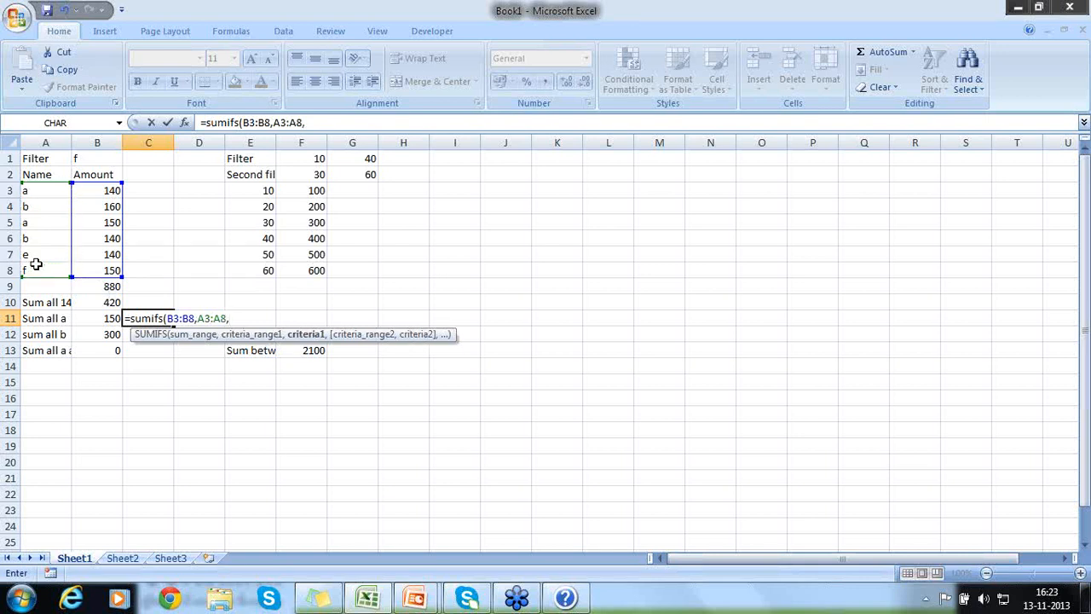
pyautogui.write('"a"')
pyautogui.write(')')
pyautogui.press('Return')
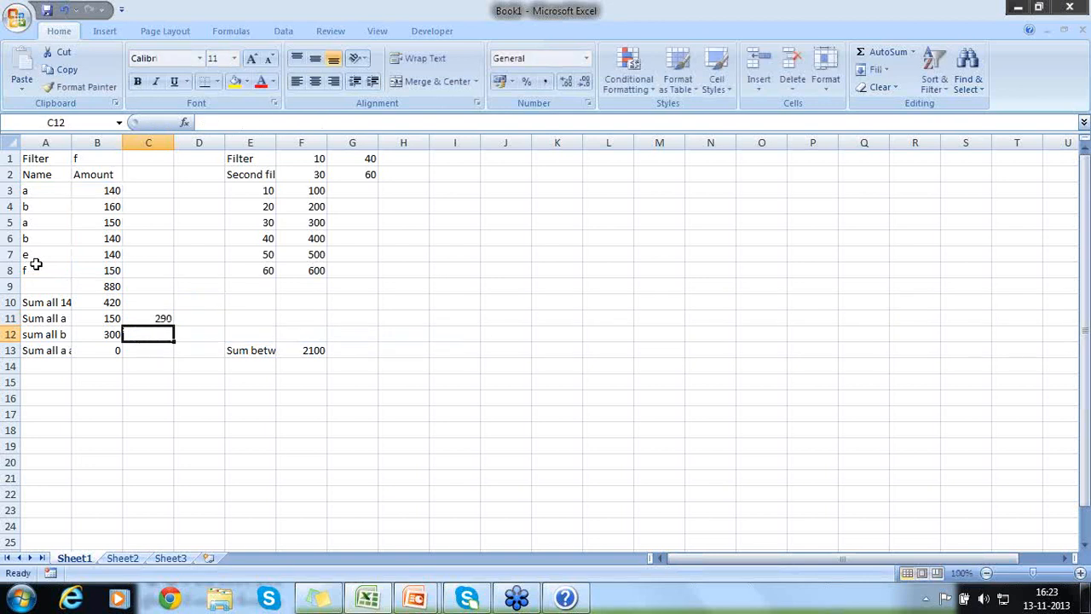
# Review the SUMIFS formulas in C11, B11 and B12, and examine the ranges referenced by the combined formula in F13.
pyautogui.press('Up')
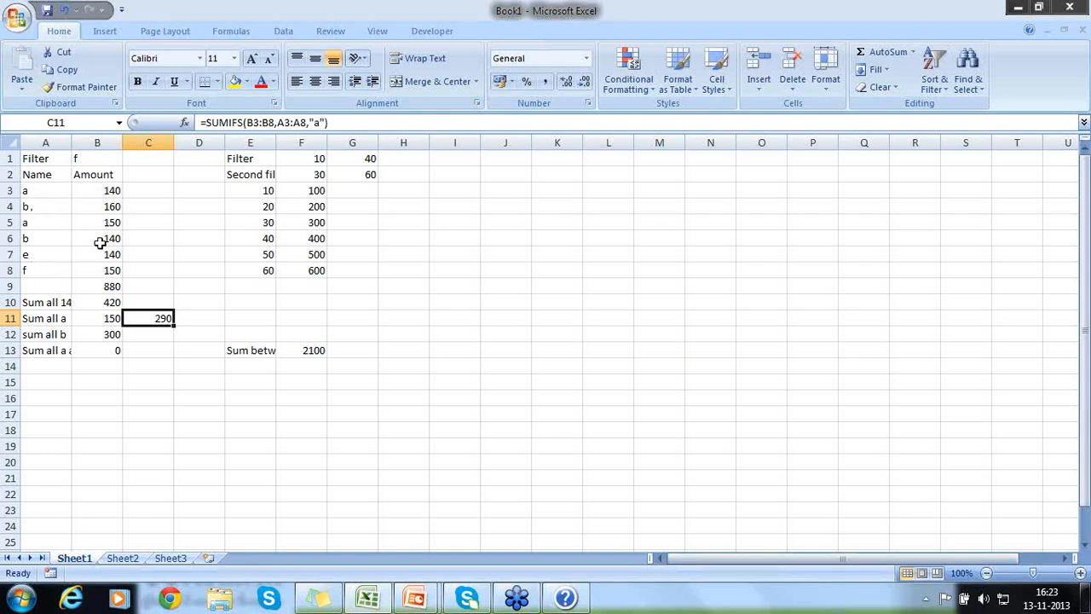
pyautogui.click(104, 320)
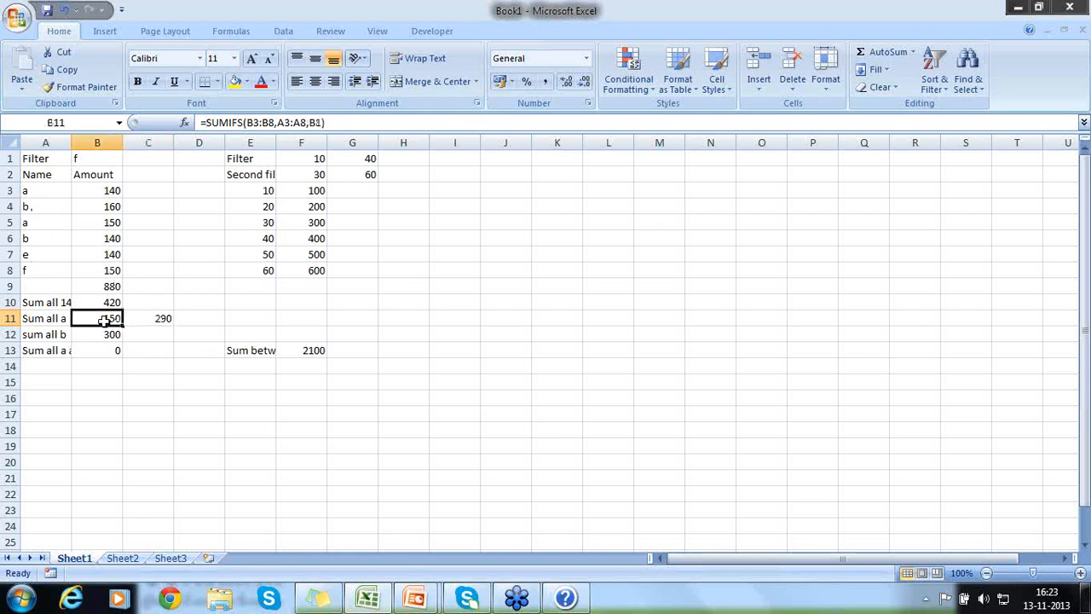
pyautogui.click(140, 318)
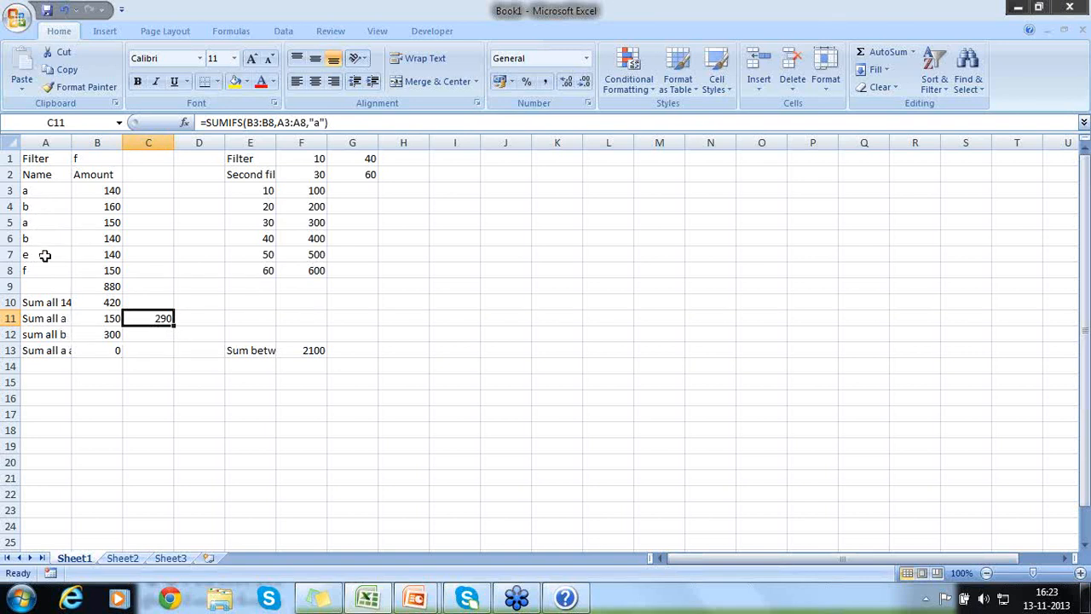
pyautogui.click(115, 335)
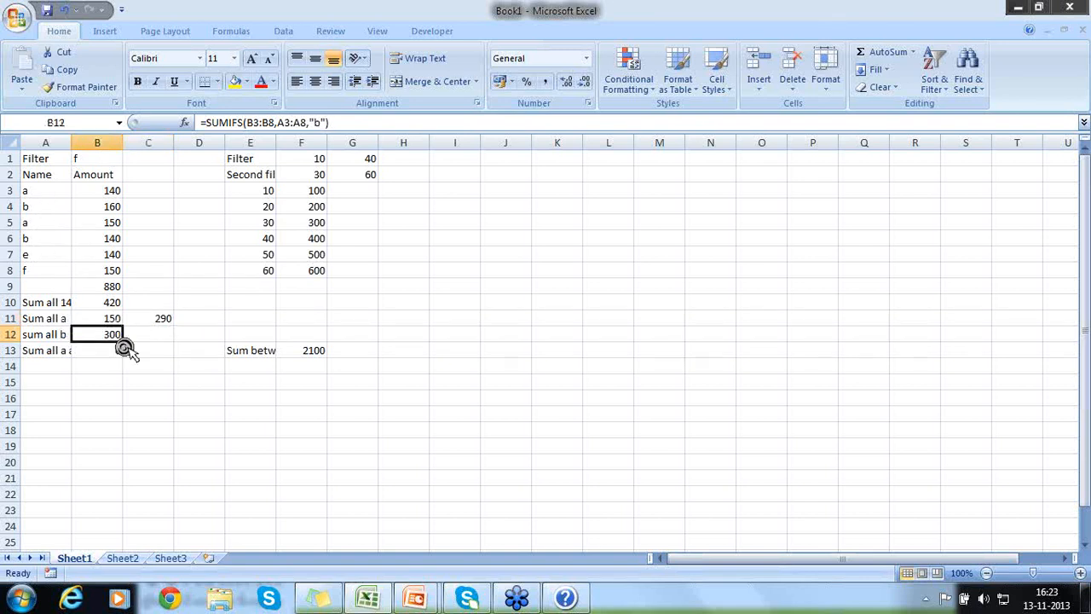
pyautogui.hscroll(3, 115, 337)
pyautogui.press('Left')
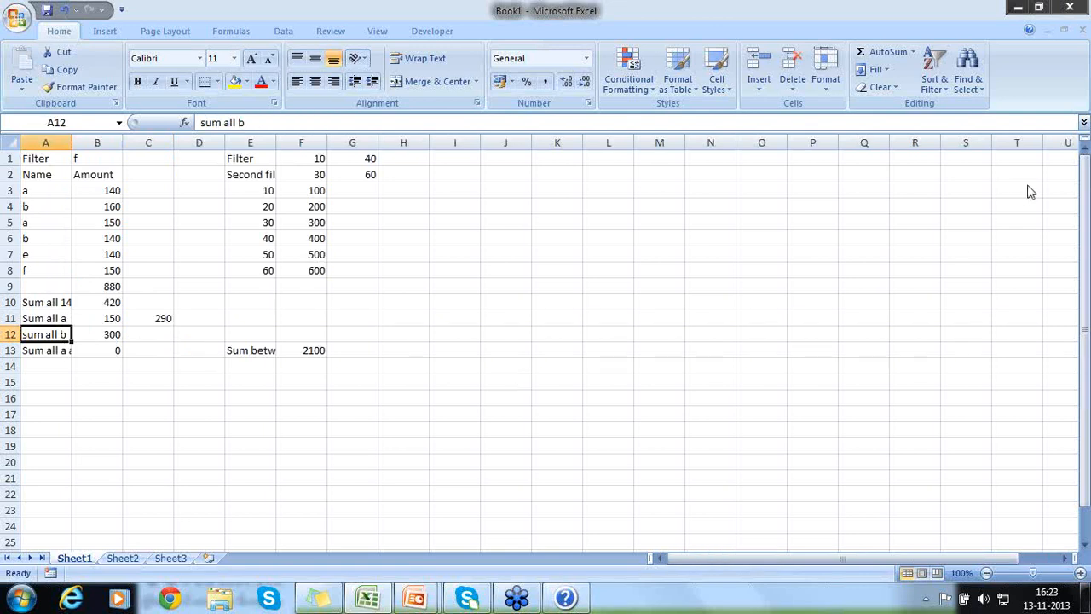
pyautogui.hotkey('ctrl', 'n')
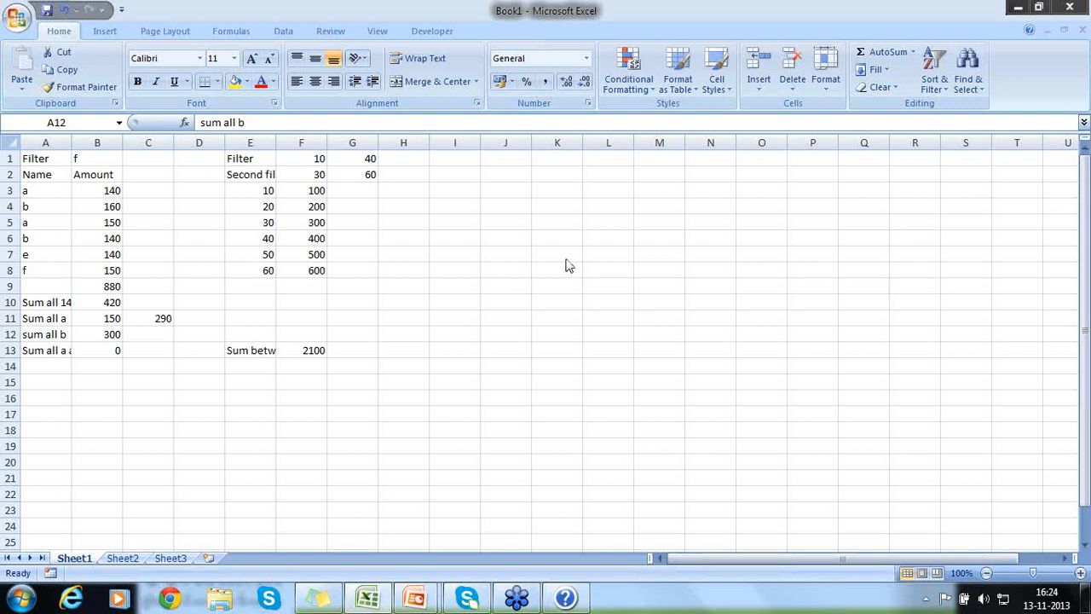
pyautogui.click(299, 352)
pyautogui.click(298, 352)
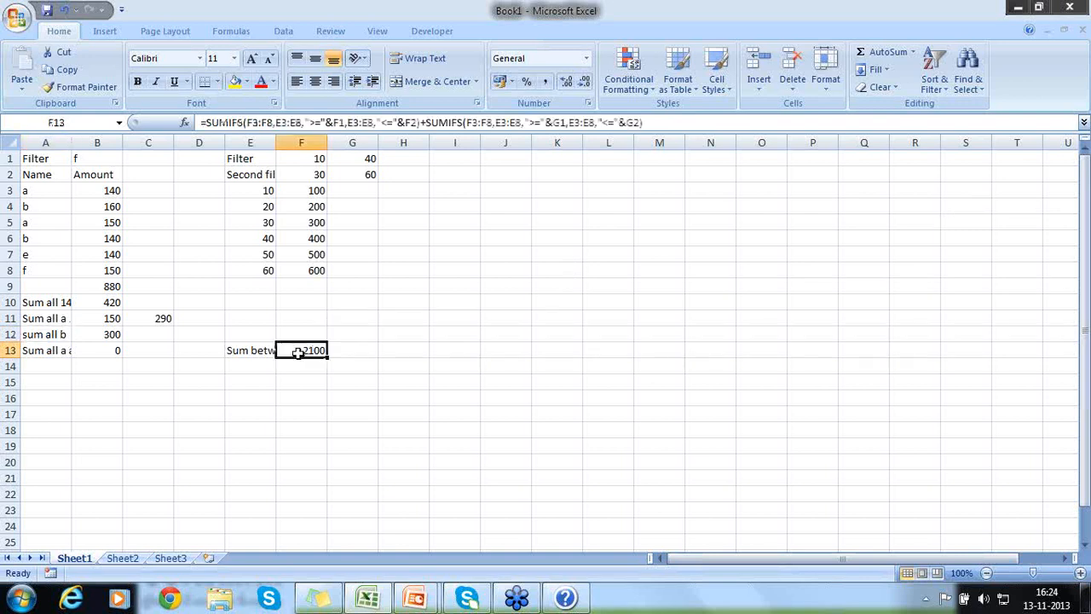
pyautogui.doubleClick(299, 351)
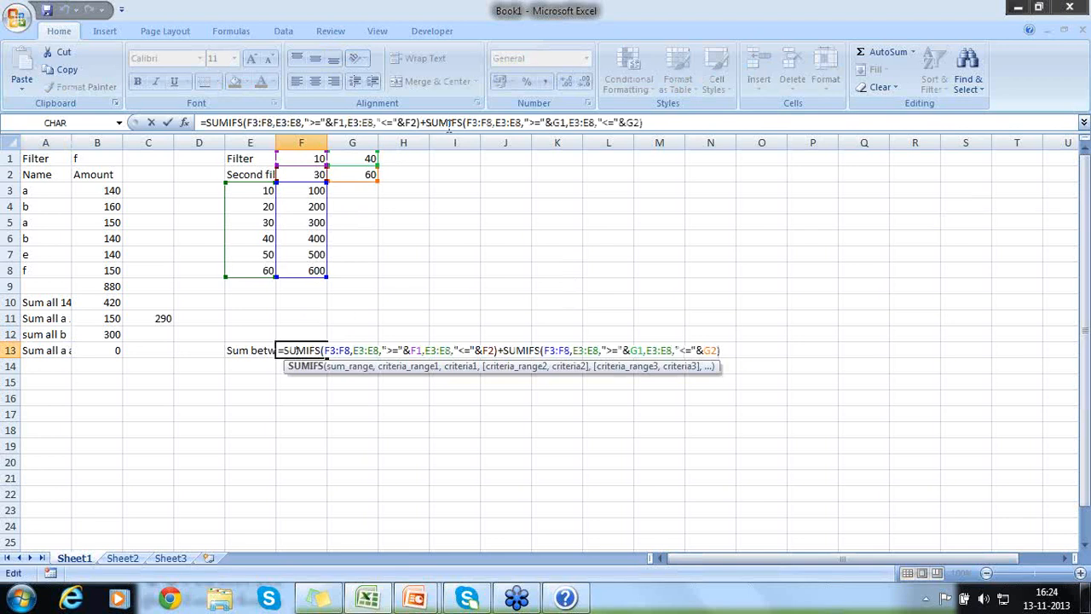
pyautogui.click(423, 253)
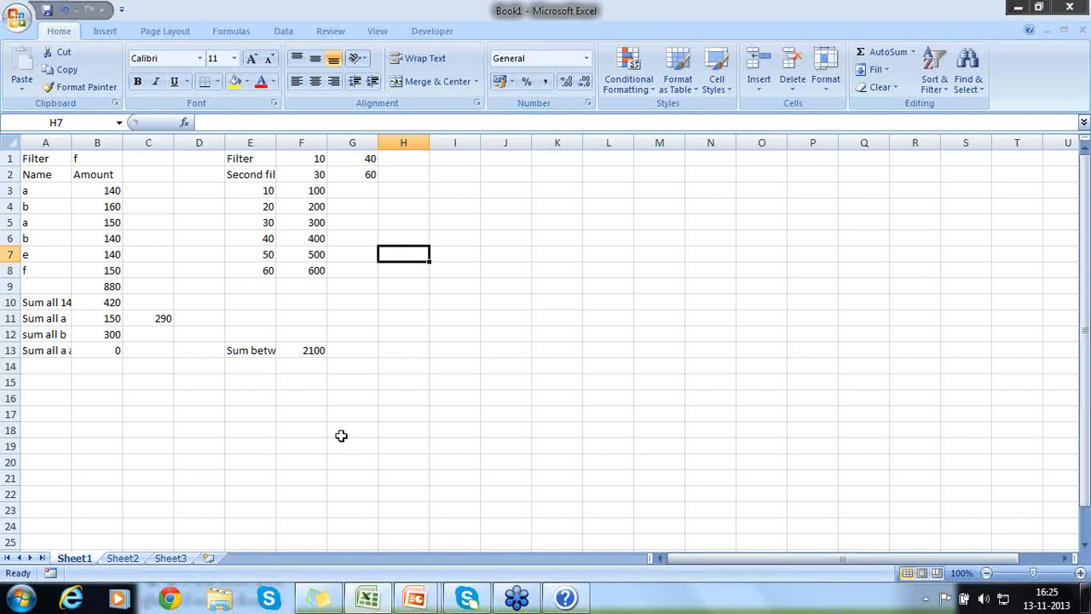
# Enter the section label CounifS in cell A16.
pyautogui.click(58, 401)
pyautogui.write('Couni')
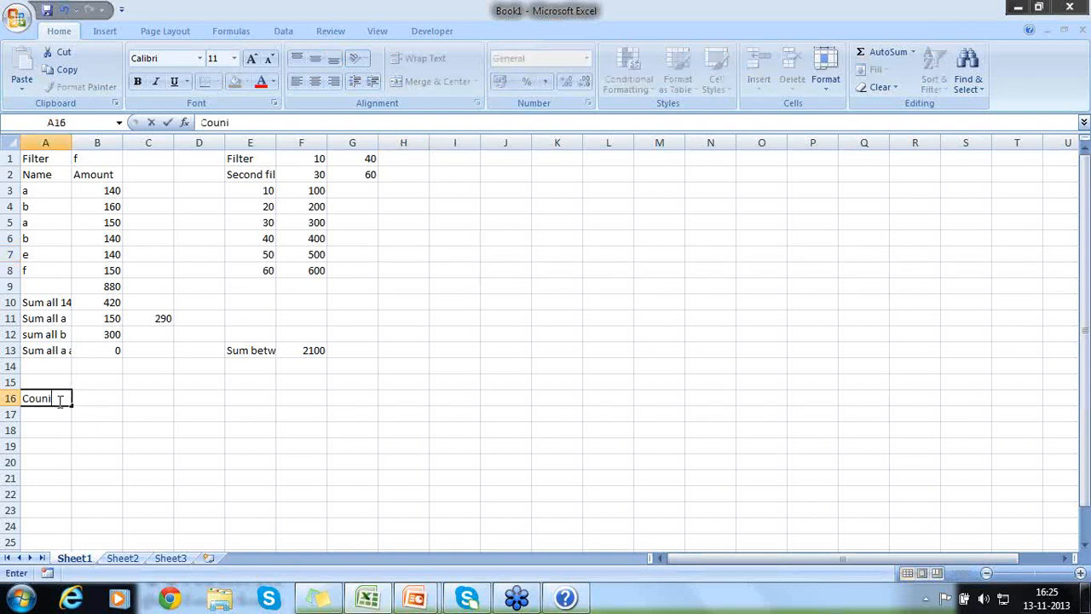
pyautogui.write('fs')
pyautogui.press('Return')
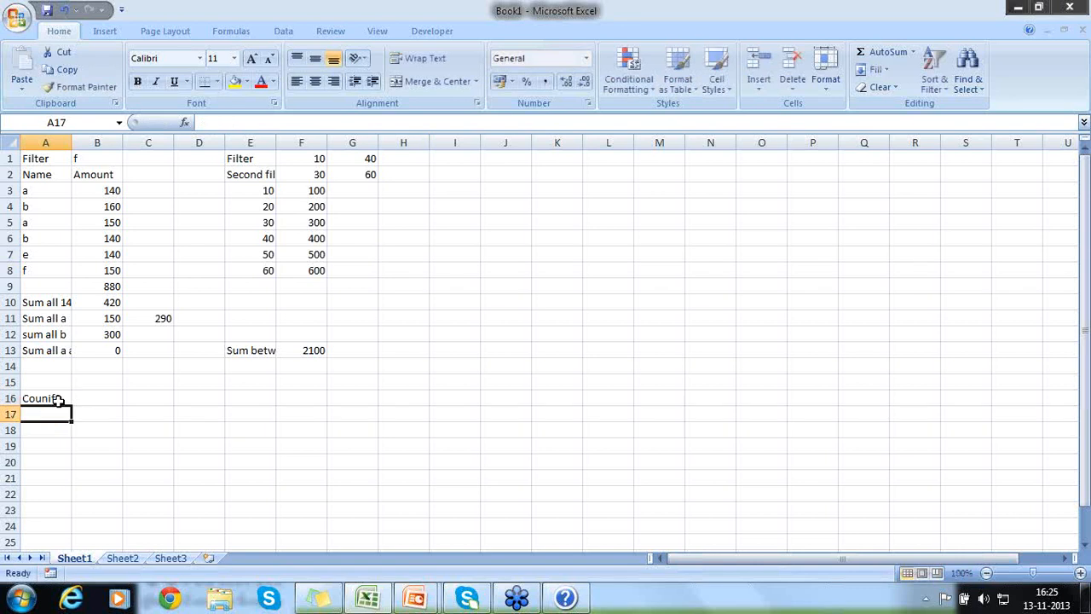
# Enter the description "Count with set of conditions" in cell B16.
pyautogui.press('Up')
pyautogui.press('Right')
pyautogui.write('Count')
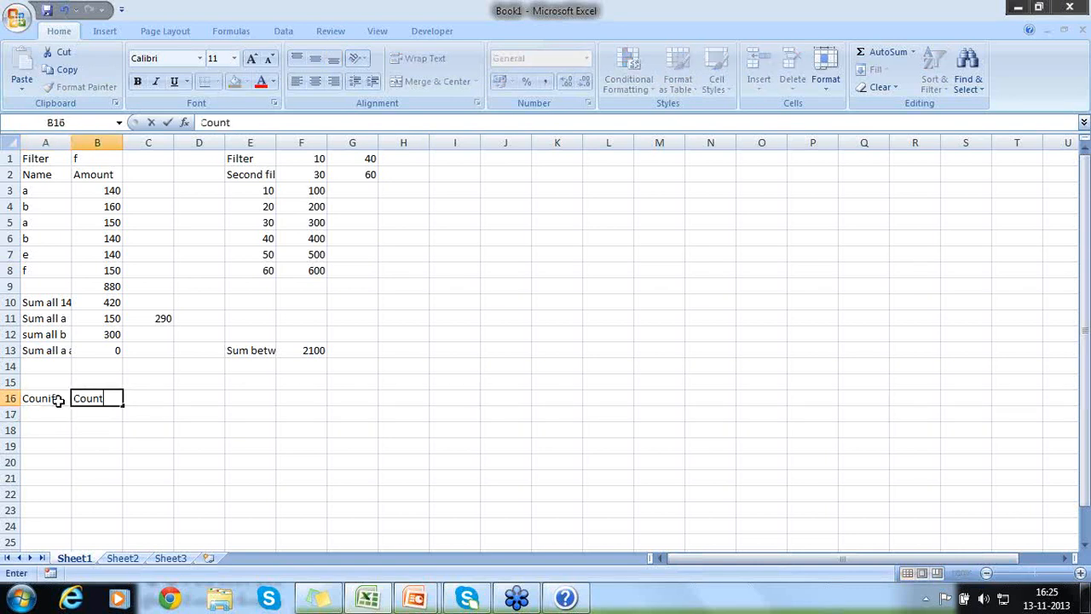
pyautogui.write(' with set of ci')
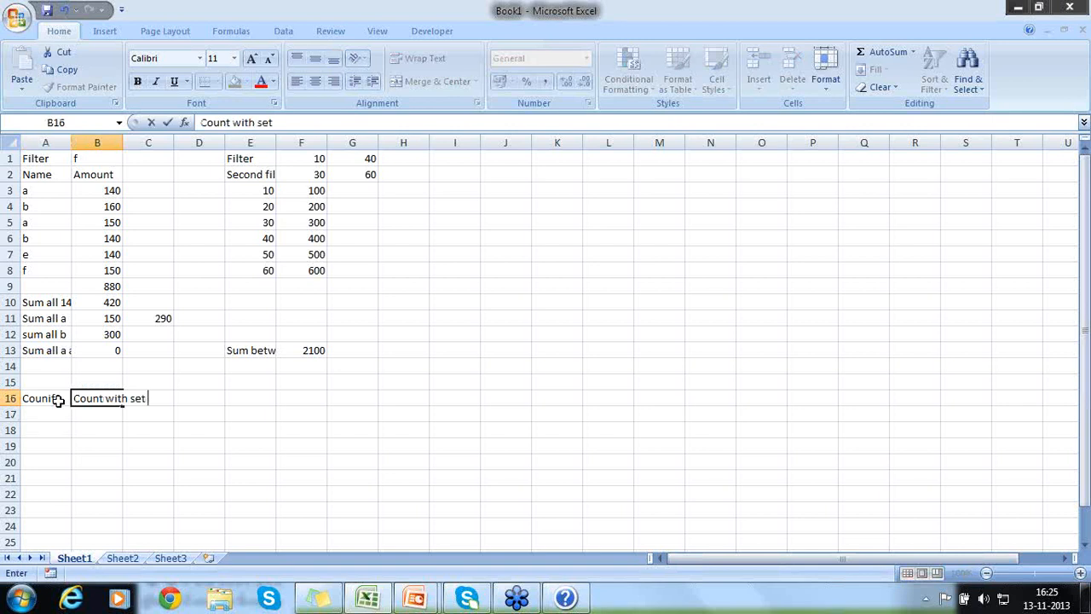
pyautogui.press('BackSpace')
pyautogui.write('onditions')
pyautogui.press('Return')
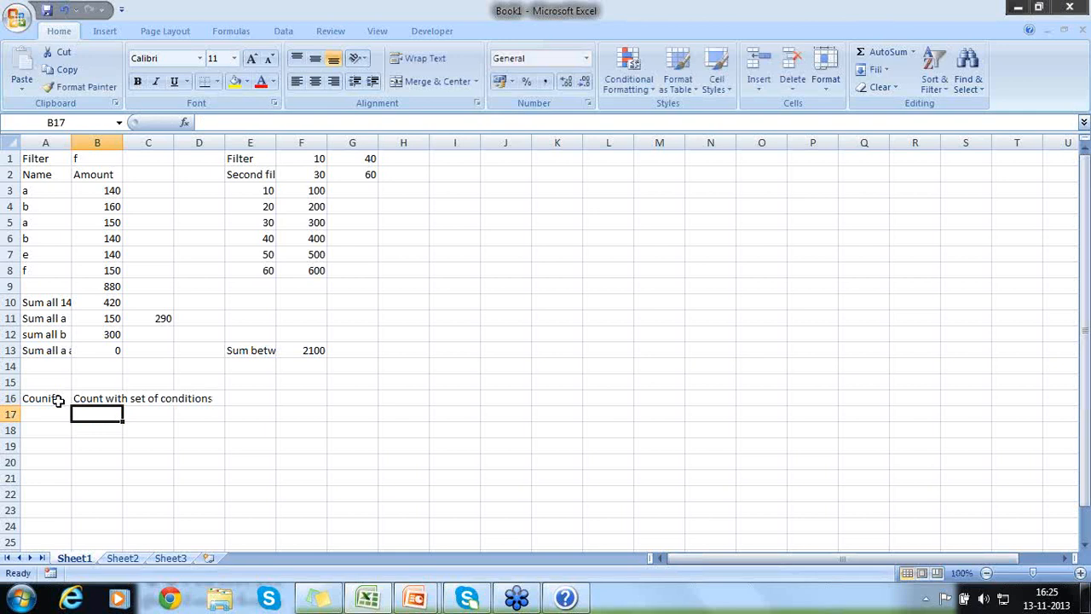
# Enter the month headers April, May and Jun in cells B17 to D17.
pyautogui.click(54, 423)
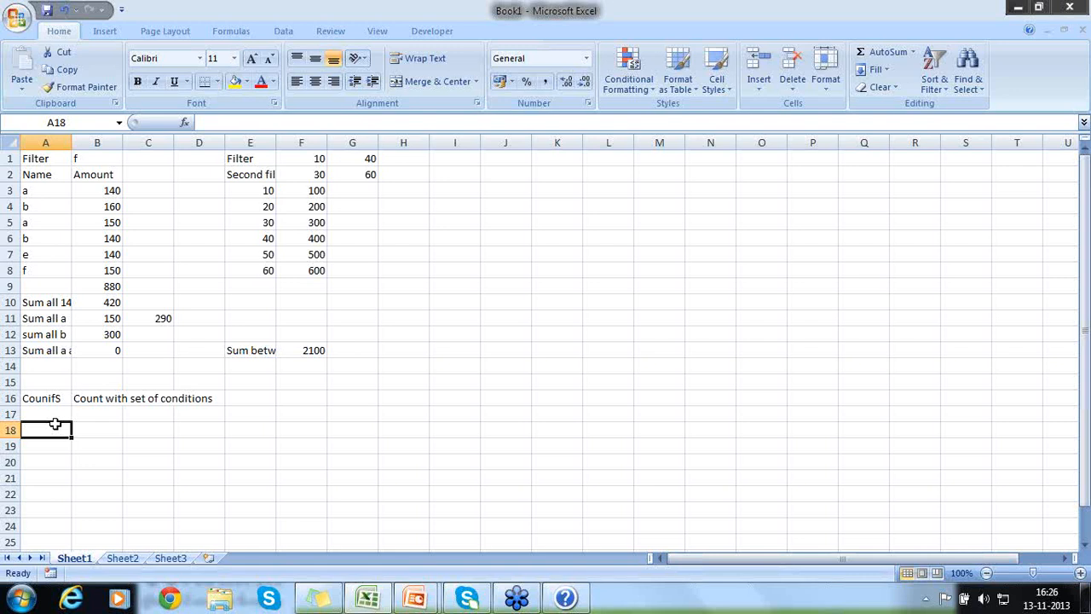
pyautogui.press('Up')
pyautogui.press('Right')
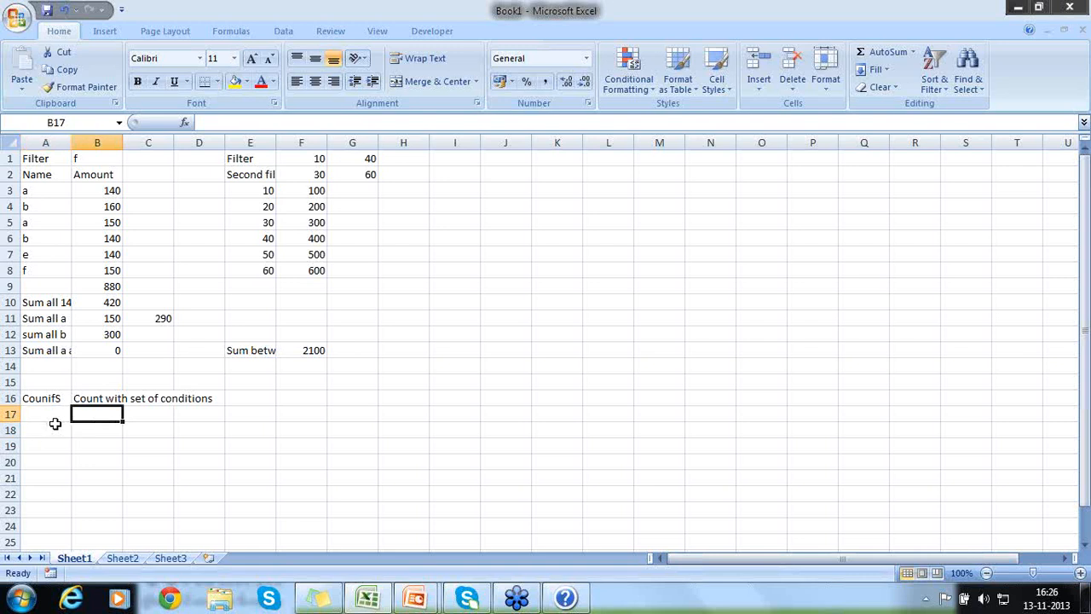
pyautogui.write('April')
pyautogui.press('Tab')
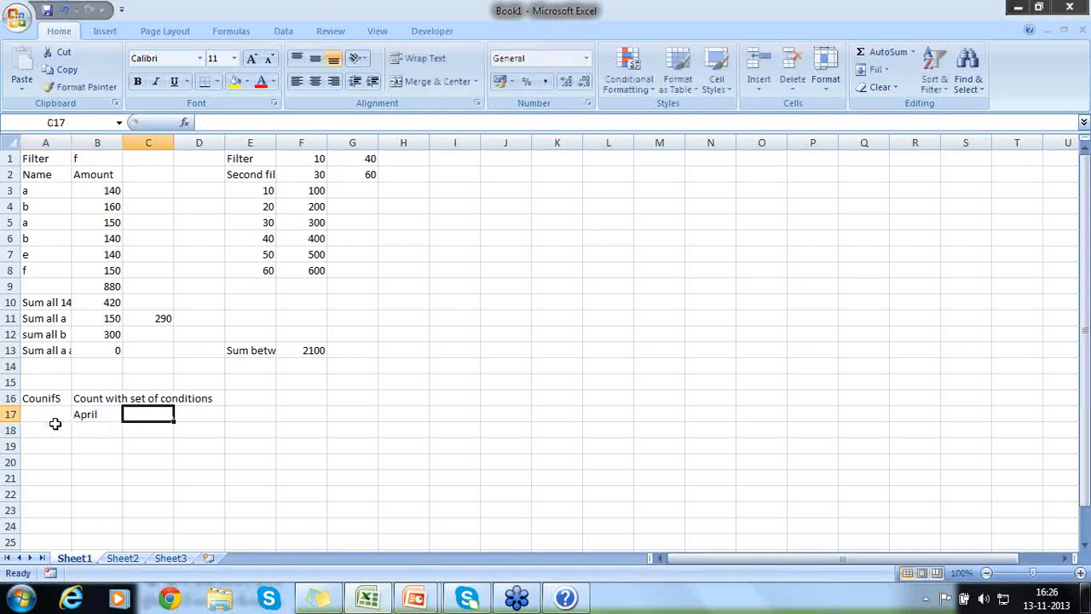
pyautogui.write('Mayi')
pyautogui.press('Tab')
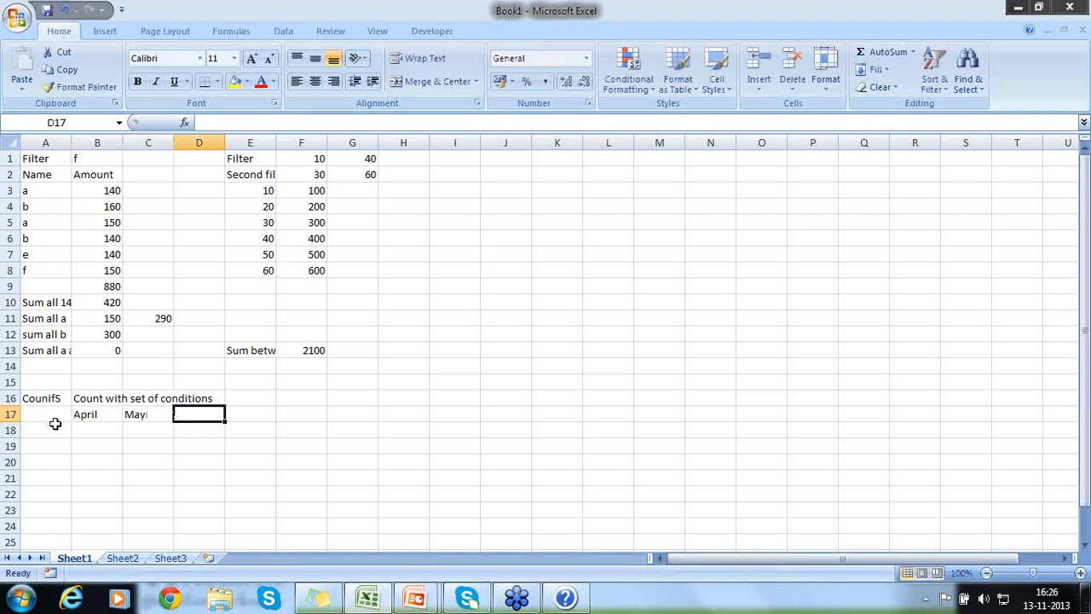
pyautogui.write('Jun')
# Enter the corner header Name/Month in cell A17.
pyautogui.click(54, 423)
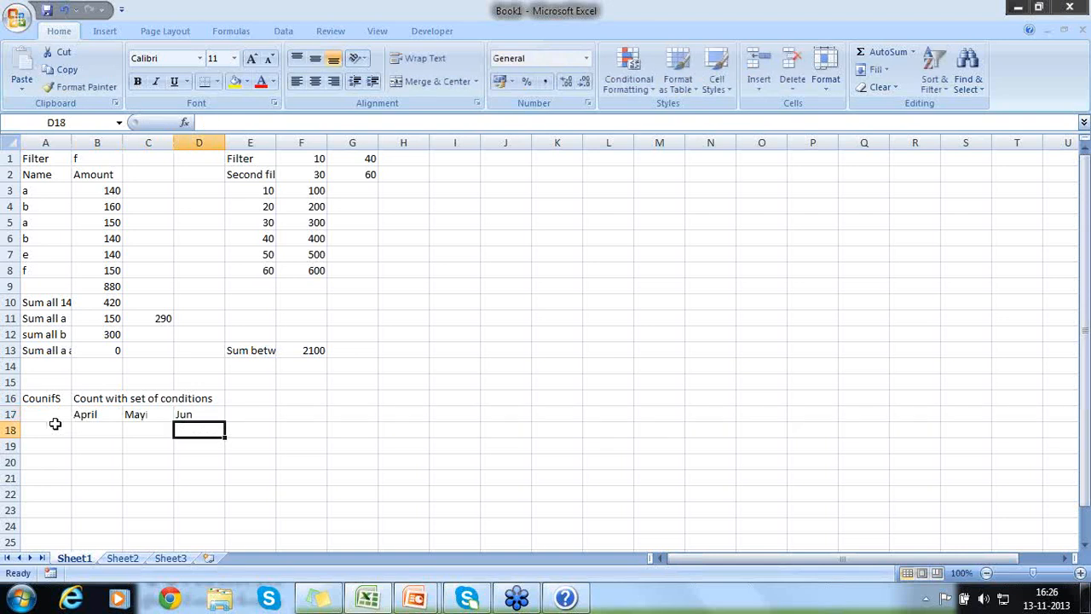
pyautogui.press('Up')
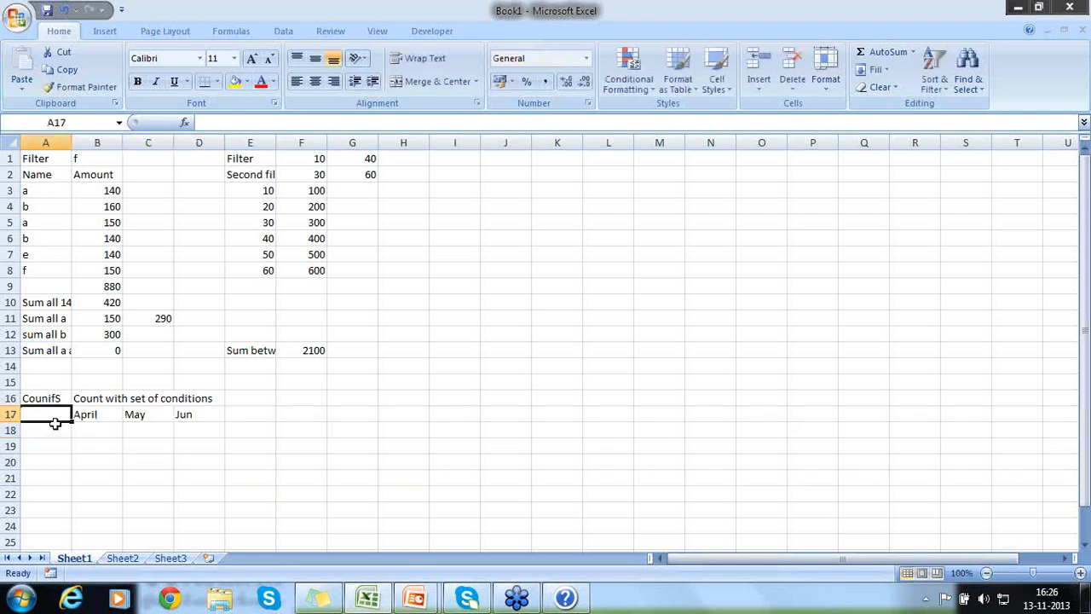
pyautogui.write('Name')
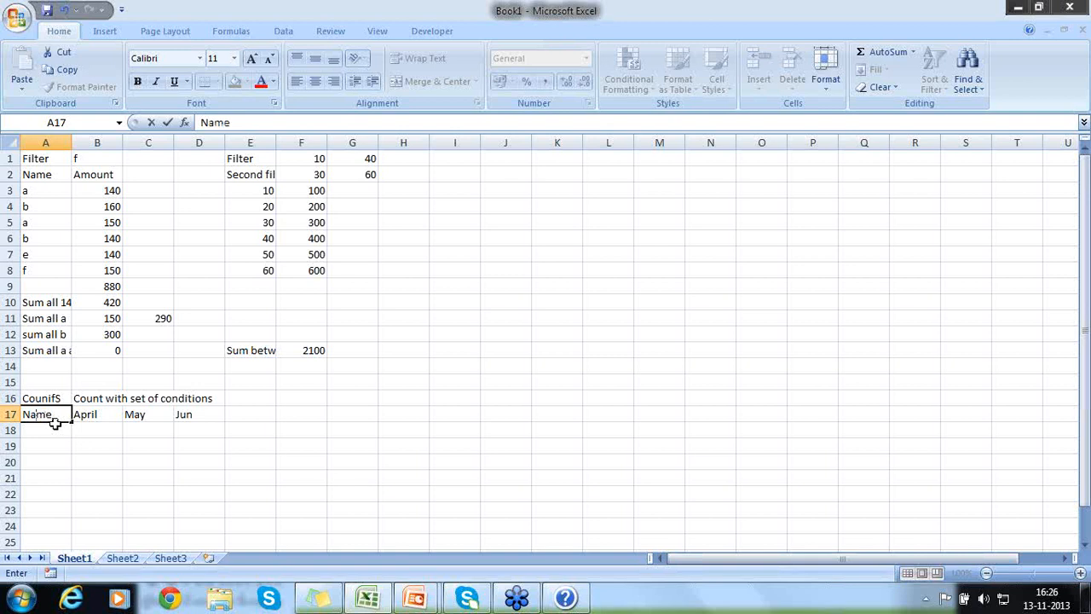
pyautogui.write('/M')
pyautogui.write('h')
pyautogui.press('Return')
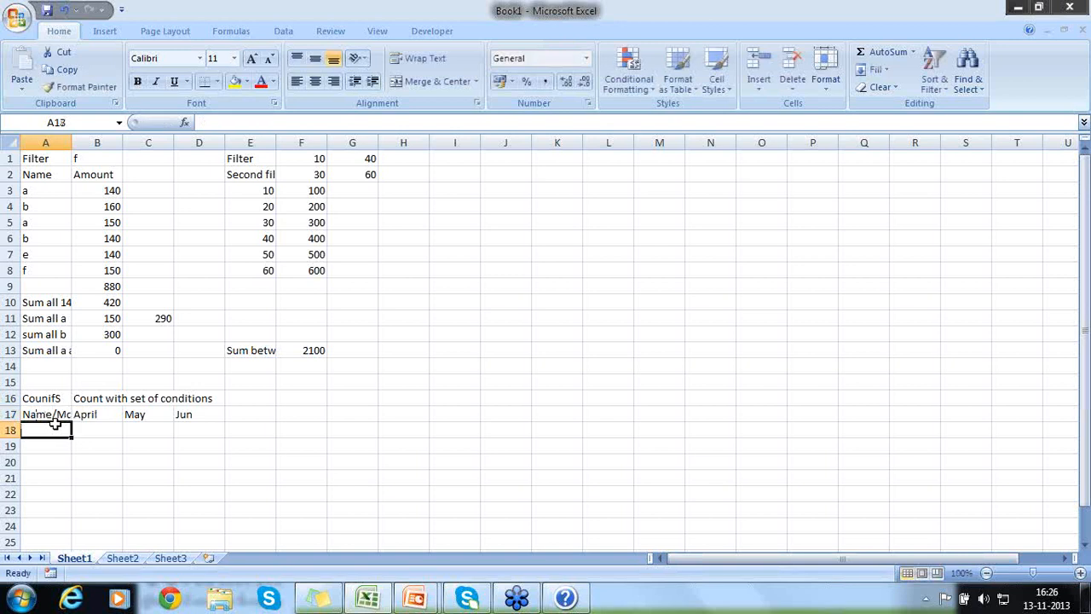
# Enter the row names a, b and c in cells A18 to A20.
pyautogui.write('a')
pyautogui.press('Return')
pyautogui.write('b')
pyautogui.press('Return')
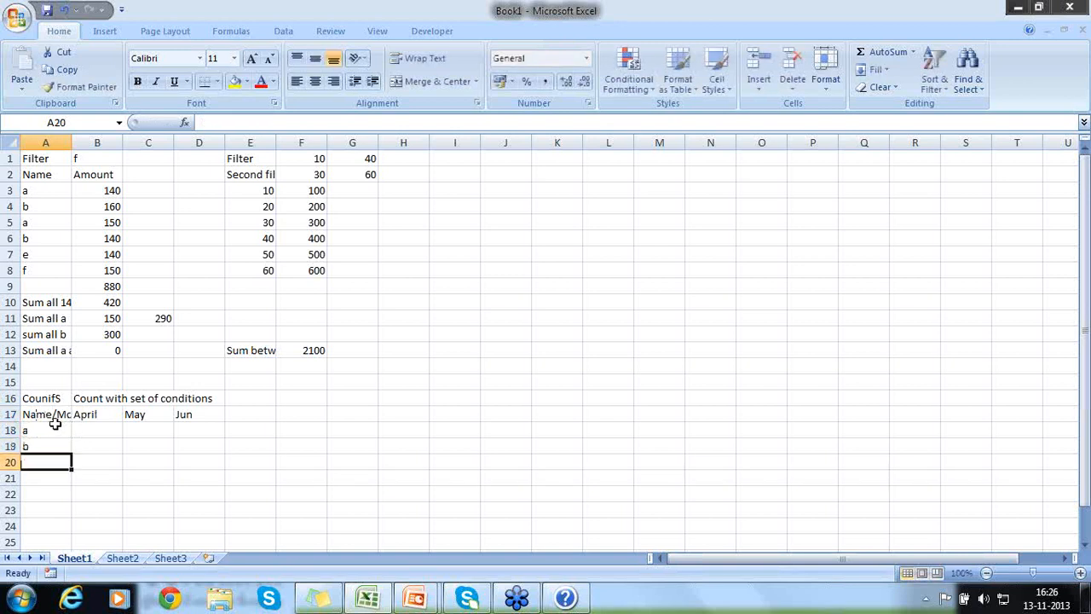
pyautogui.write('c')
pyautogui.press('Delete')
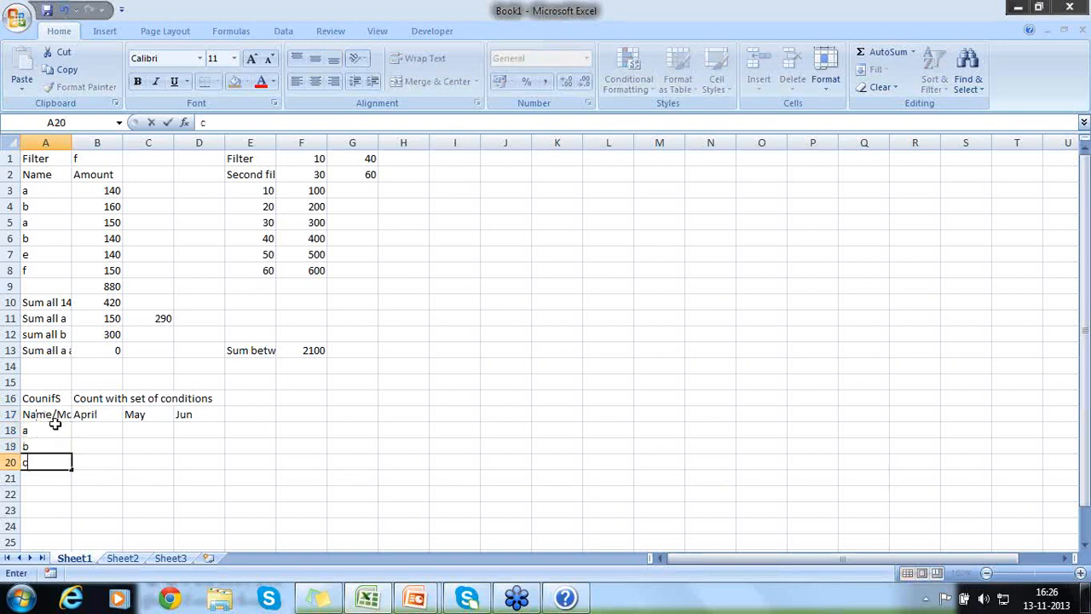
pyautogui.press('Return')
# Fill row a with 100 for each of April, May and Jun in B18:D18.
pyautogui.press('Up')
pyautogui.press('Up')
pyautogui.press('Up')
pyautogui.press('Right')
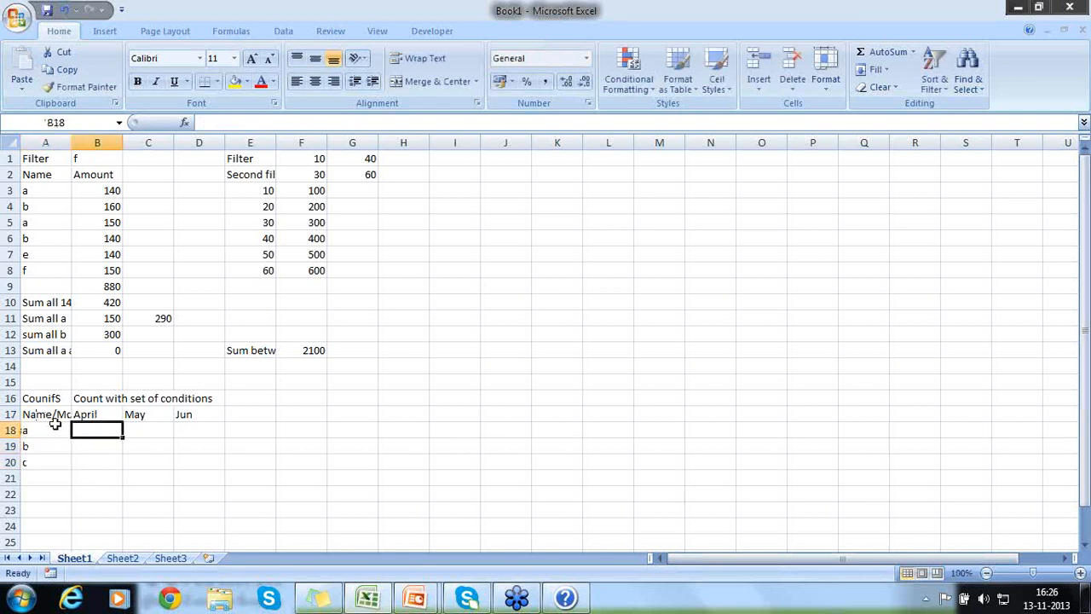
pyautogui.write('100')
pyautogui.press('Tab')
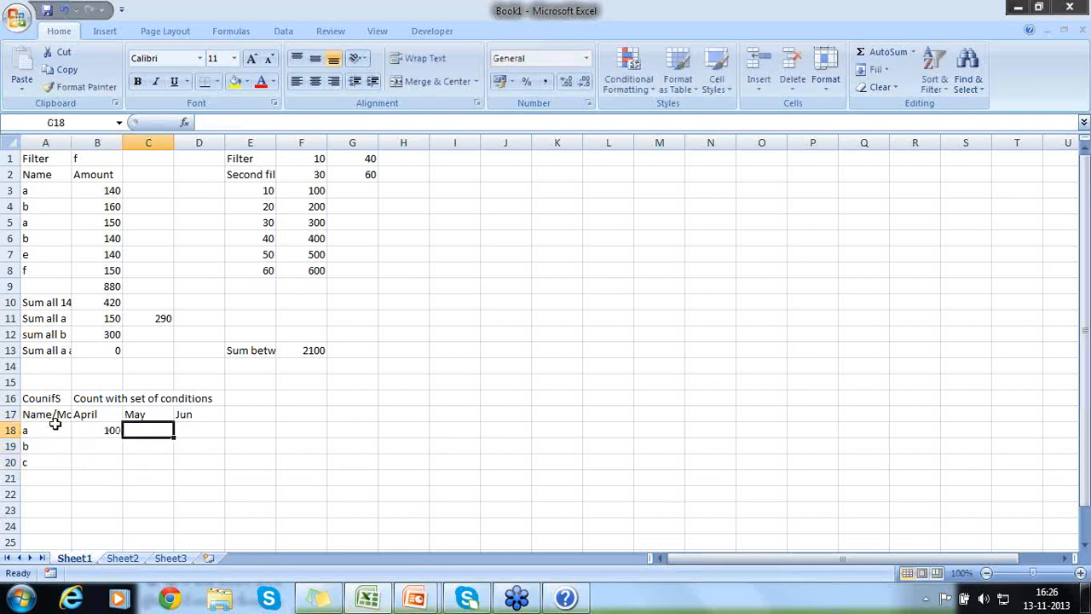
pyautogui.write('100')
pyautogui.press('Tab')
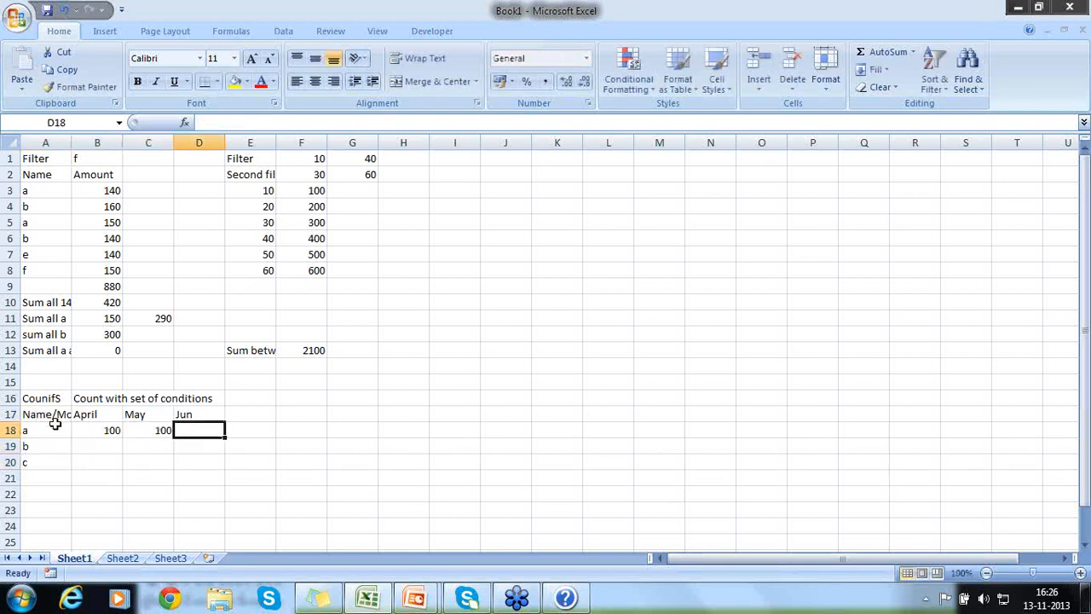
pyautogui.write('100')
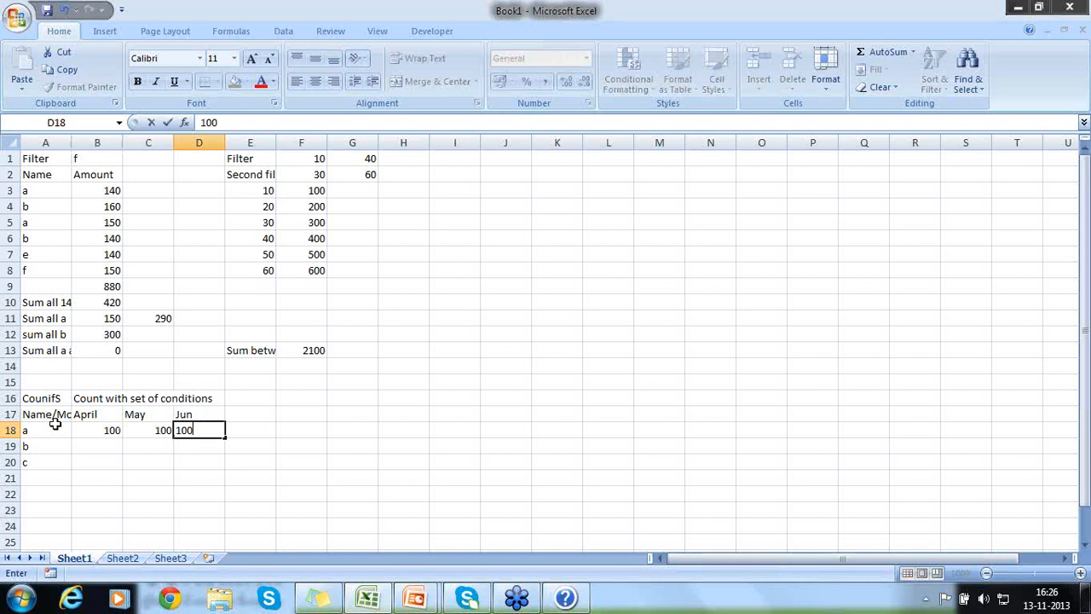
pyautogui.press('Return')
# Fill row b with 100 for each of April, May and Jun in B19:D19.
pyautogui.press('Left')
pyautogui.press('Left')
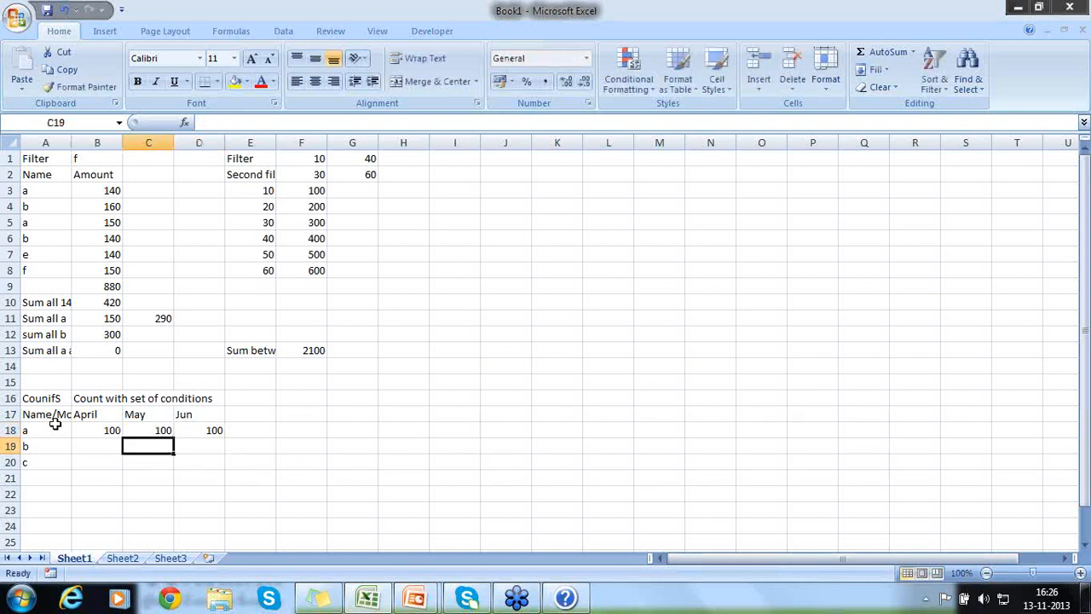
pyautogui.write('100')
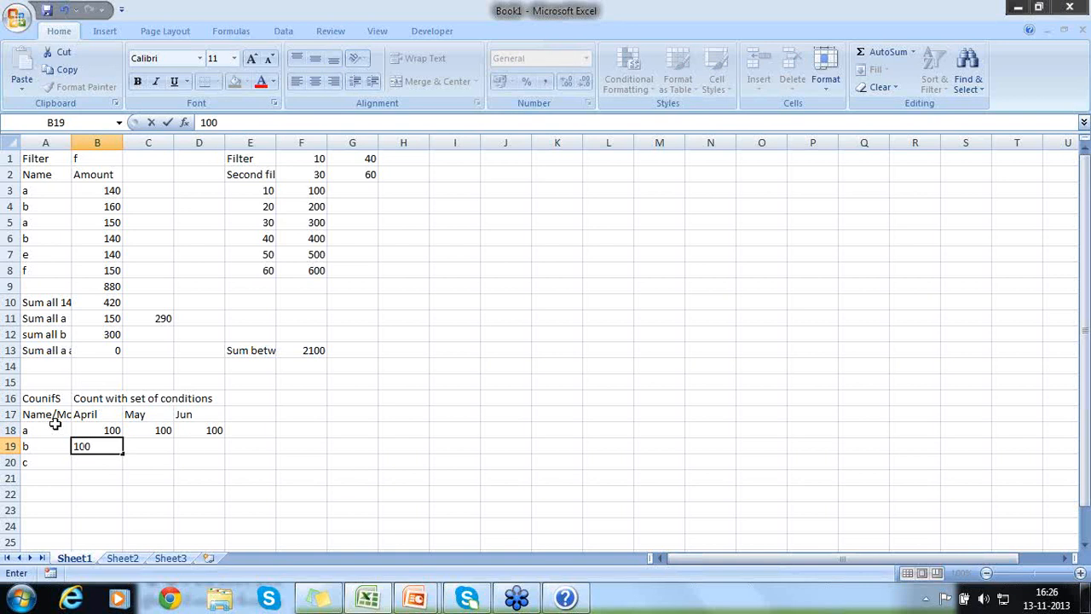
pyautogui.press('Tab')
pyautogui.write('100')
pyautogui.press('Tab')
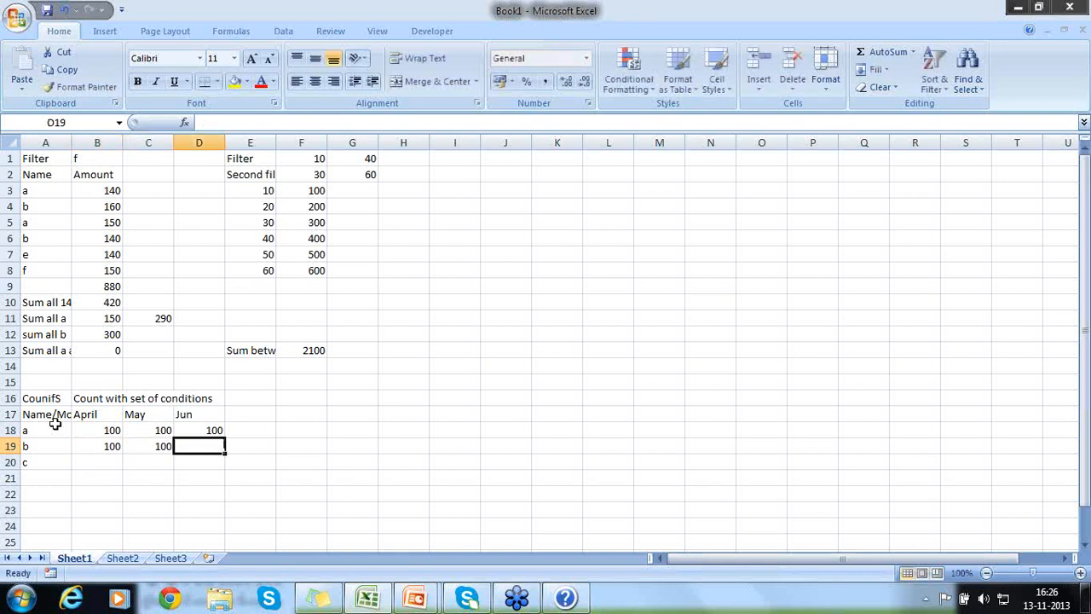
pyautogui.write('100')
pyautogui.press('Return')
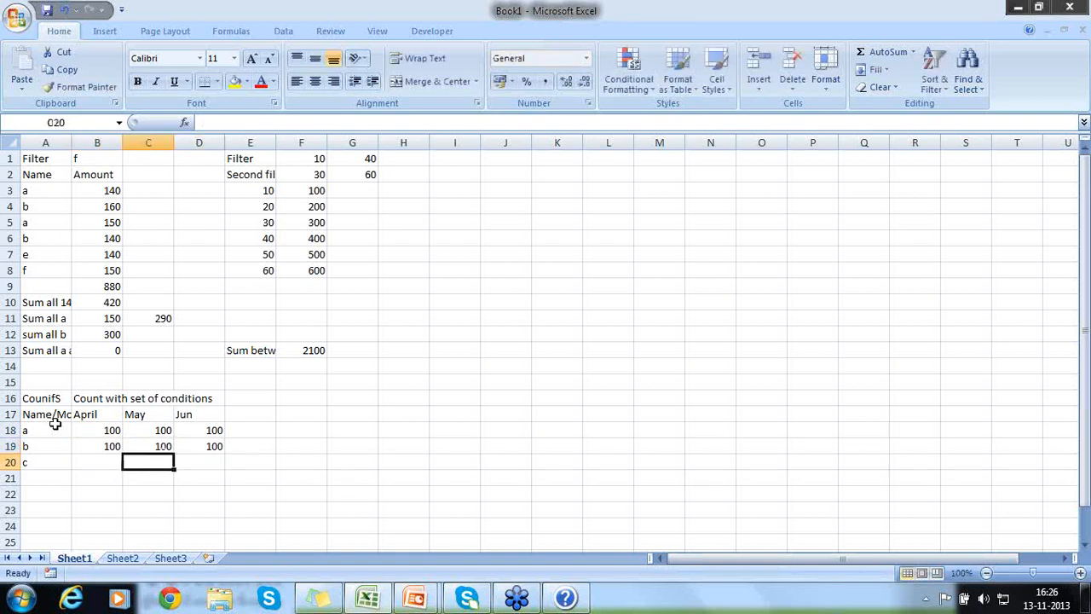
# Fill row c with 100 for each of April, May and Jun in B20:D20.
pyautogui.press('Left')
pyautogui.write('100')
pyautogui.press('Tab')
pyautogui.write('100')
pyautogui.press('Tab')
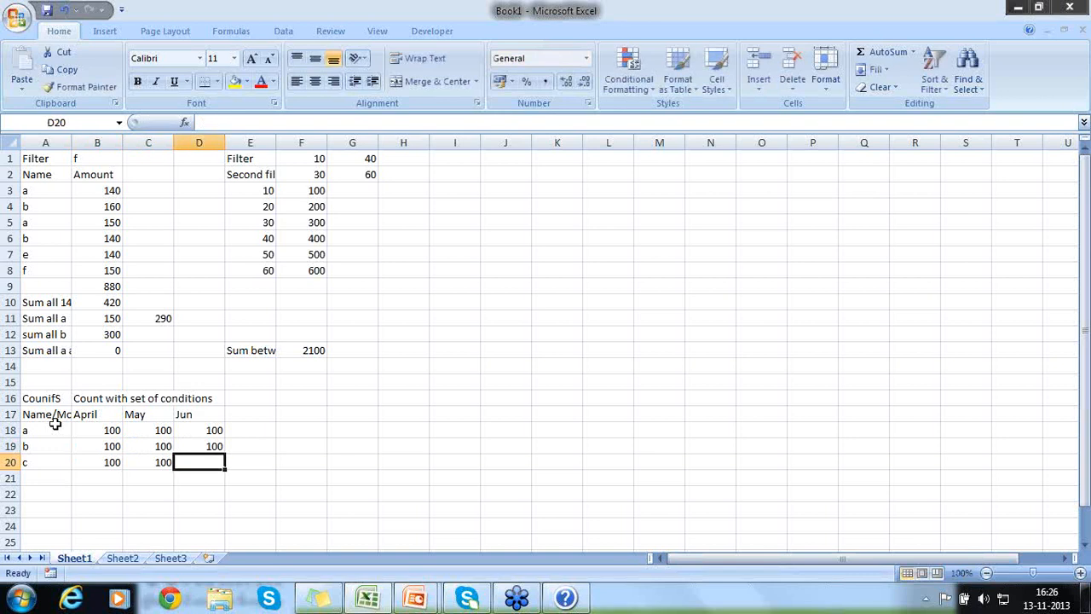
pyautogui.write('100')
pyautogui.press('Return')
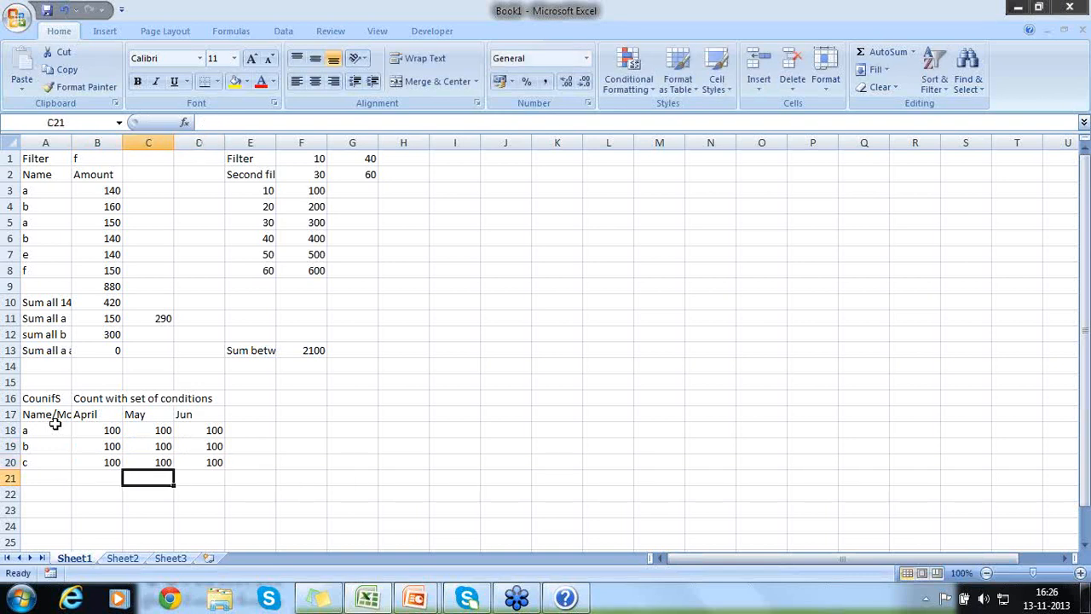
# Enter the label "Count how many name has value 100" in cell A22.
pyautogui.press('Down')
pyautogui.press('Left')
pyautogui.press('Left')
pyautogui.write('Count')
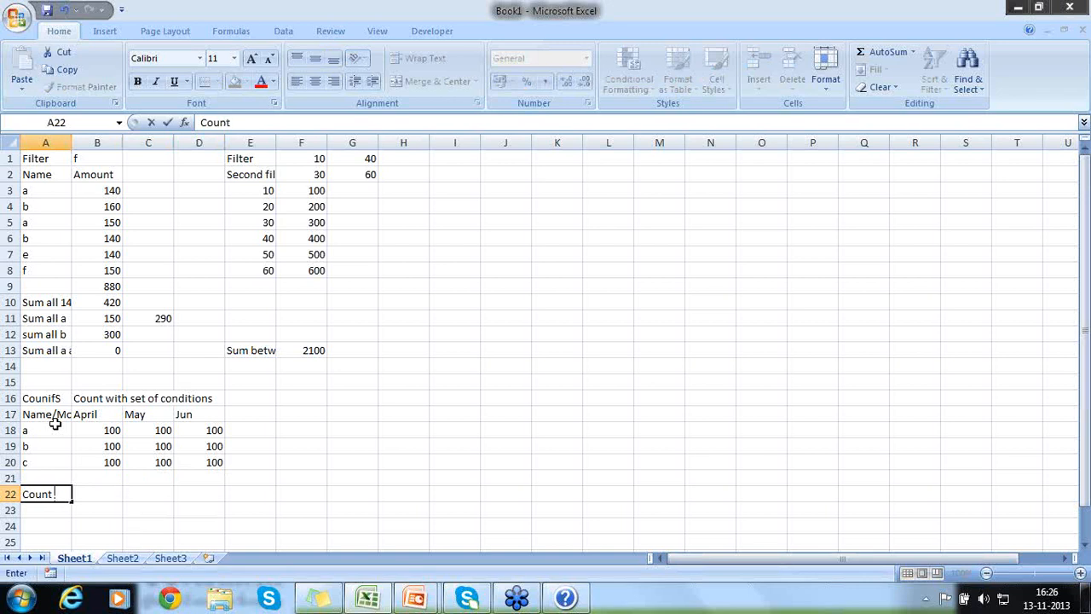
pyautogui.write(' how man')
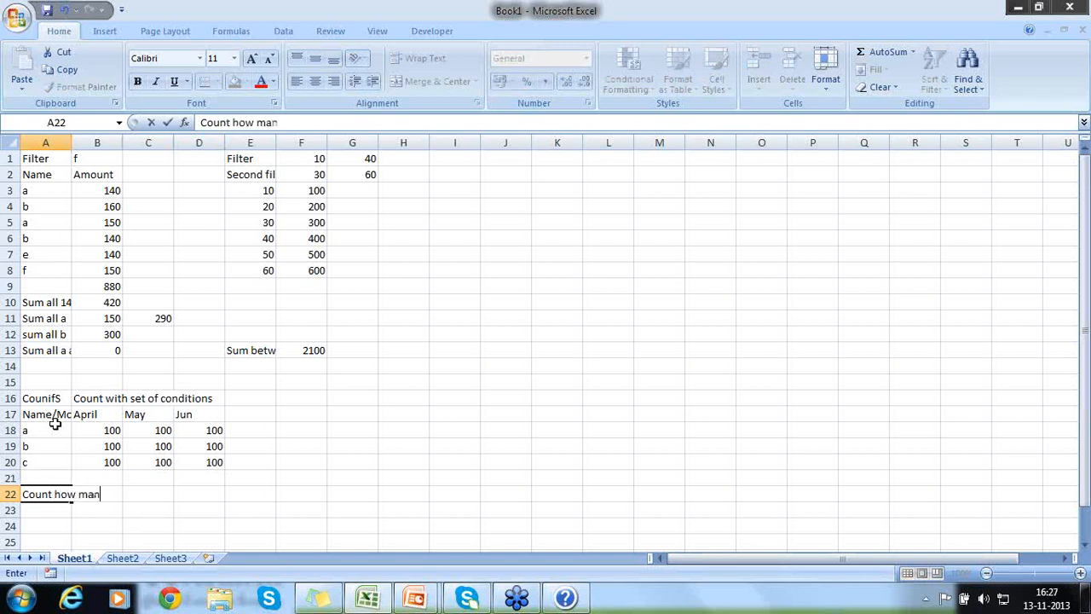
pyautogui.write('y name h')
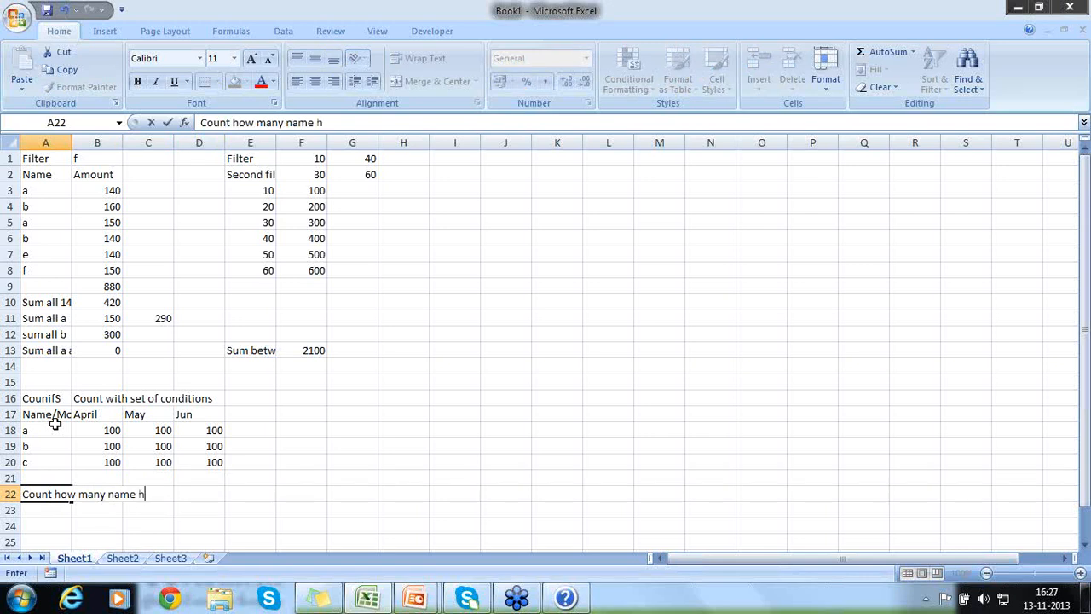
pyautogui.write('as value 100 in')
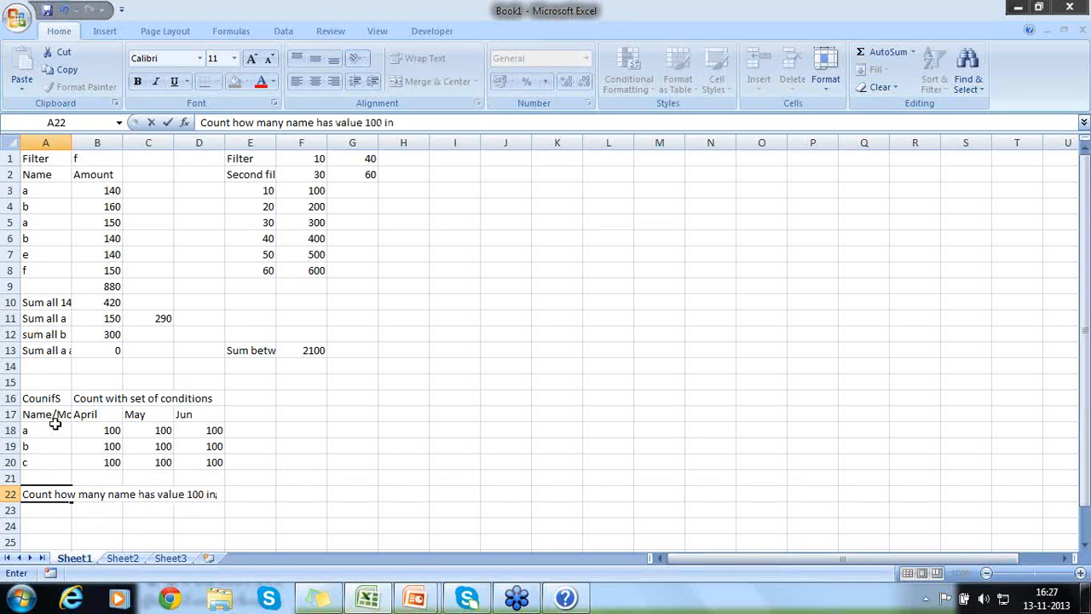
pyautogui.write(' a')
pyautogui.press('BackSpace')
pyautogui.press('BackSpace')
pyautogui.press('BackSpace')
pyautogui.press('BackSpace')
pyautogui.press('Return')
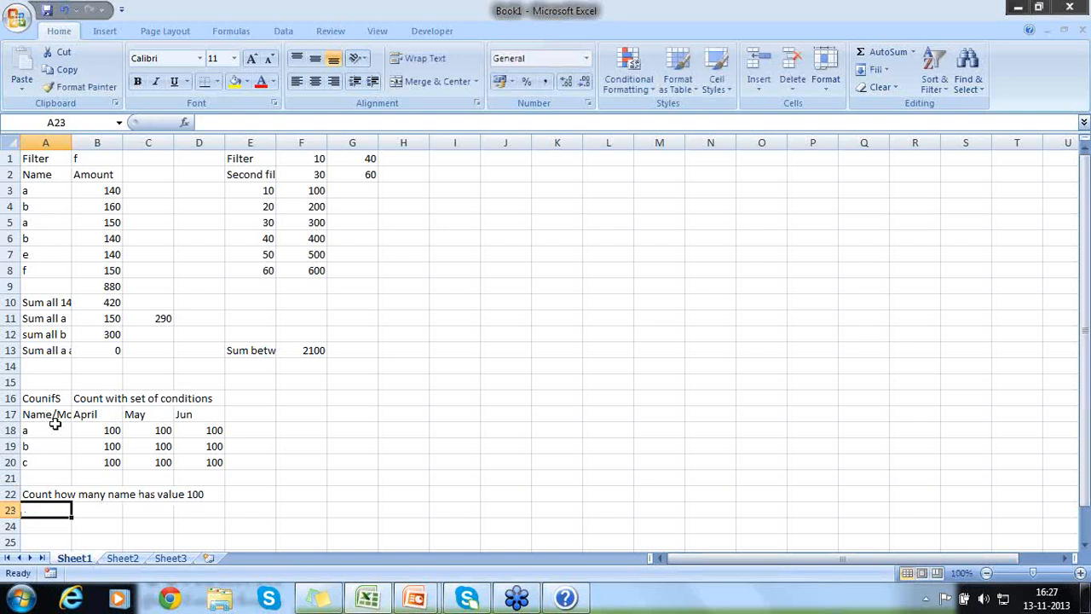
# Wrap the label text in cell A22 so it fits within its column.
pyautogui.press('Up')
pyautogui.press('Right')
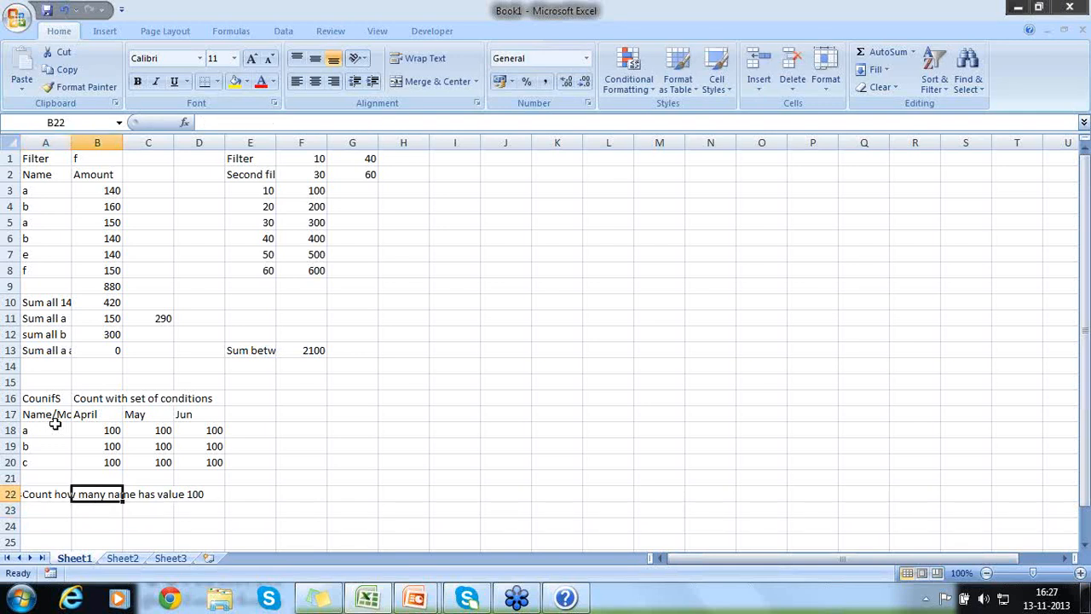
pyautogui.click(53, 491)
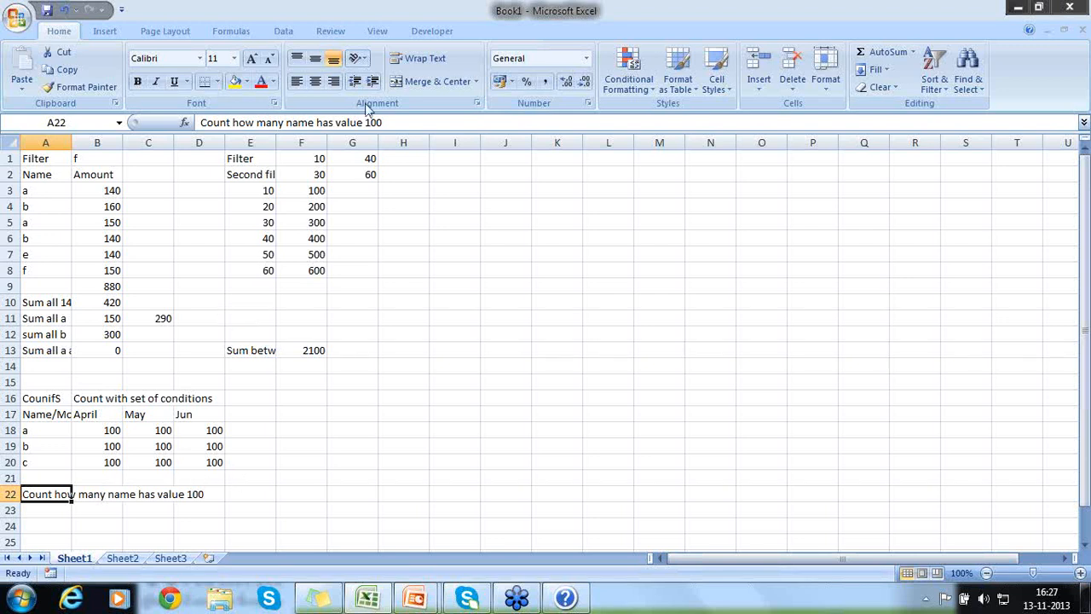
pyautogui.click(420, 61)
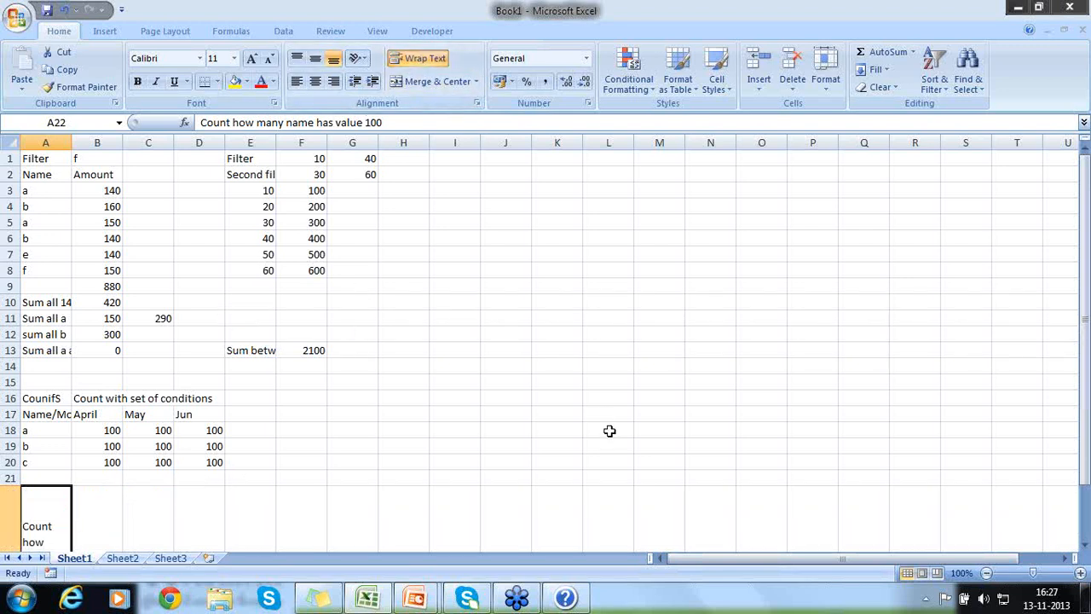
pyautogui.click(1083, 545)
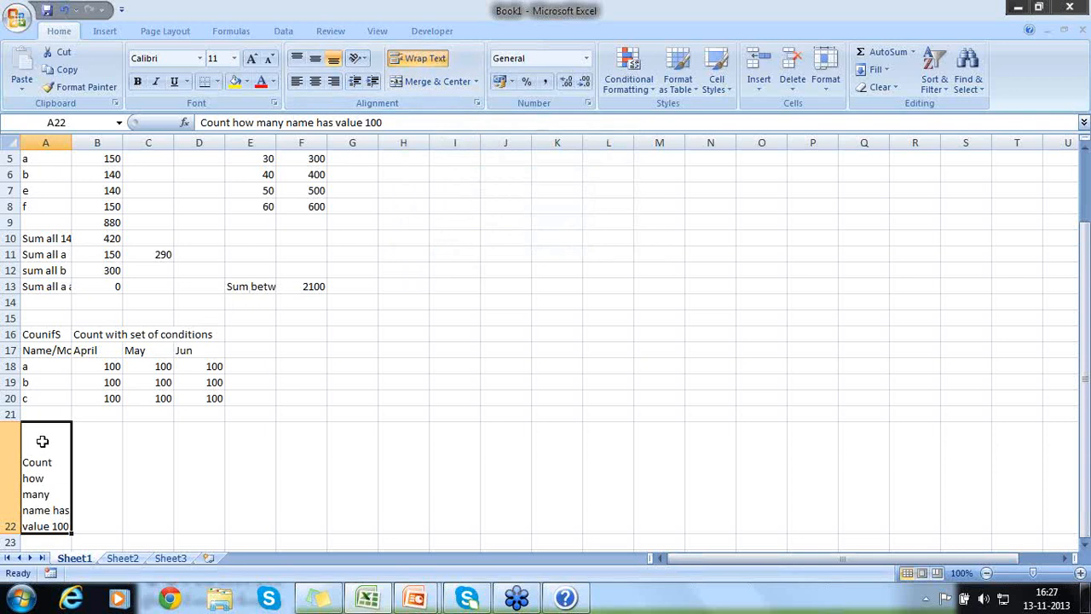
pyautogui.click(102, 448)
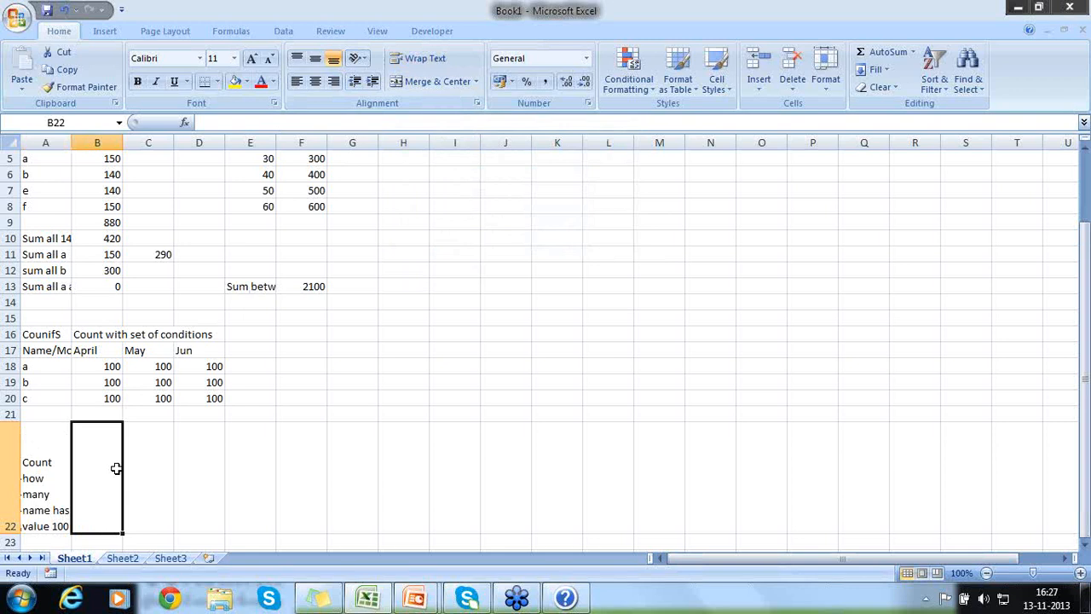
pyautogui.write('=Sc')
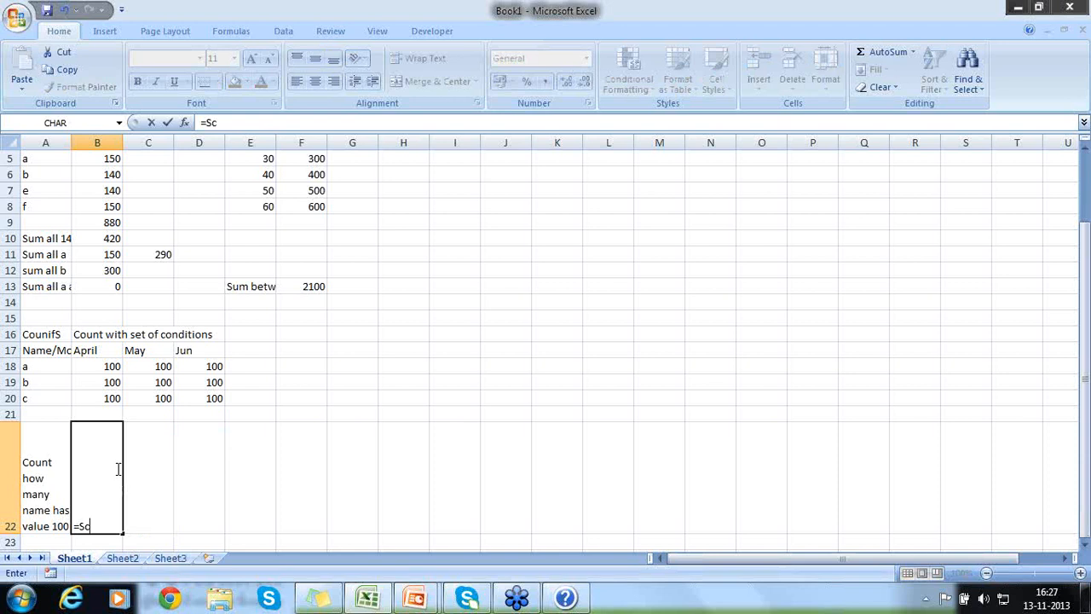
pyautogui.press('BackSpace')
pyautogui.press('BackSpace')
pyautogui.press('Return')
pyautogui.write('c')
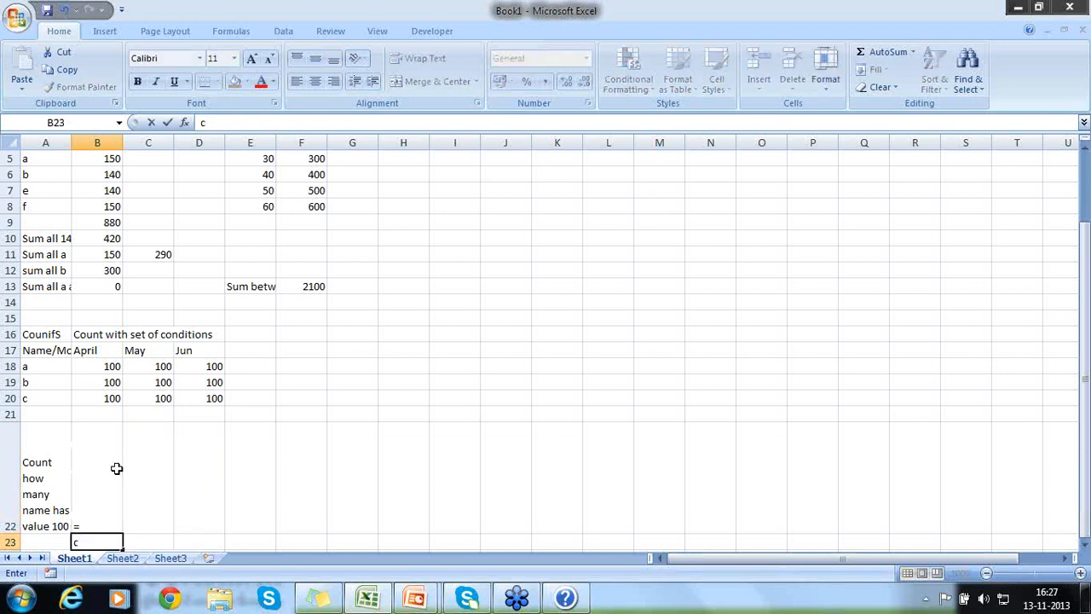
pyautogui.press('Escape')
# Begin a COUNTIFS formula in cell B22 with the range B18:D18 and the criterion "100".
pyautogui.click(117, 468)
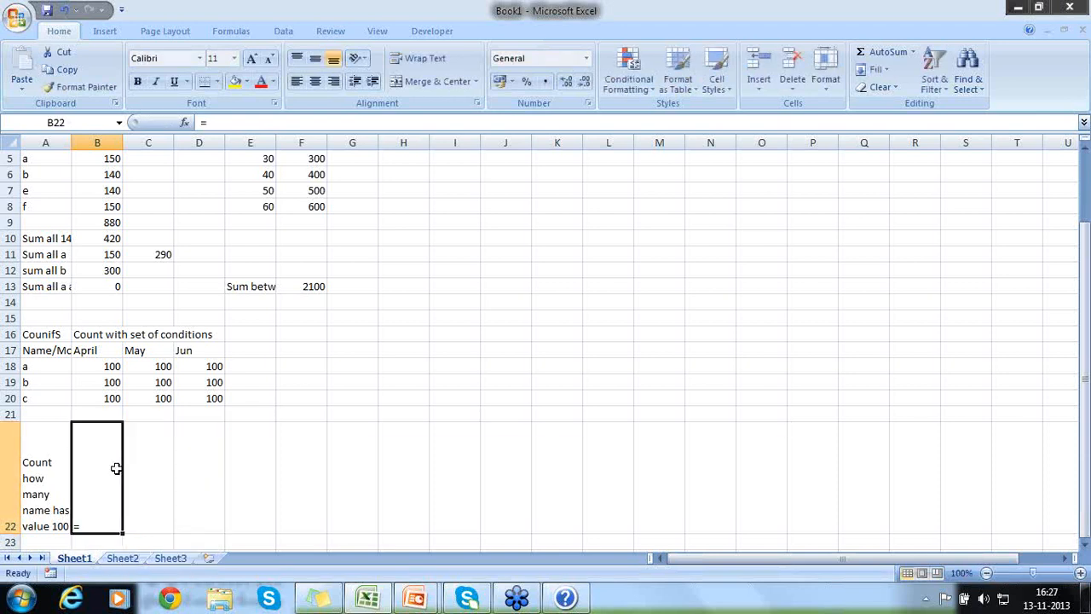
pyautogui.write('=Count')
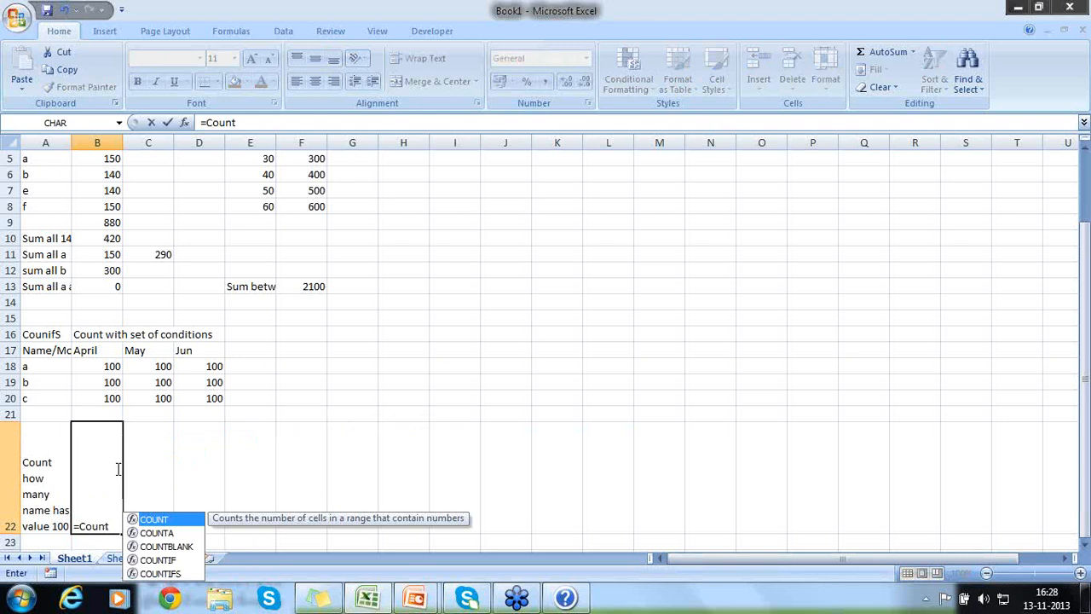
pyautogui.write('if')
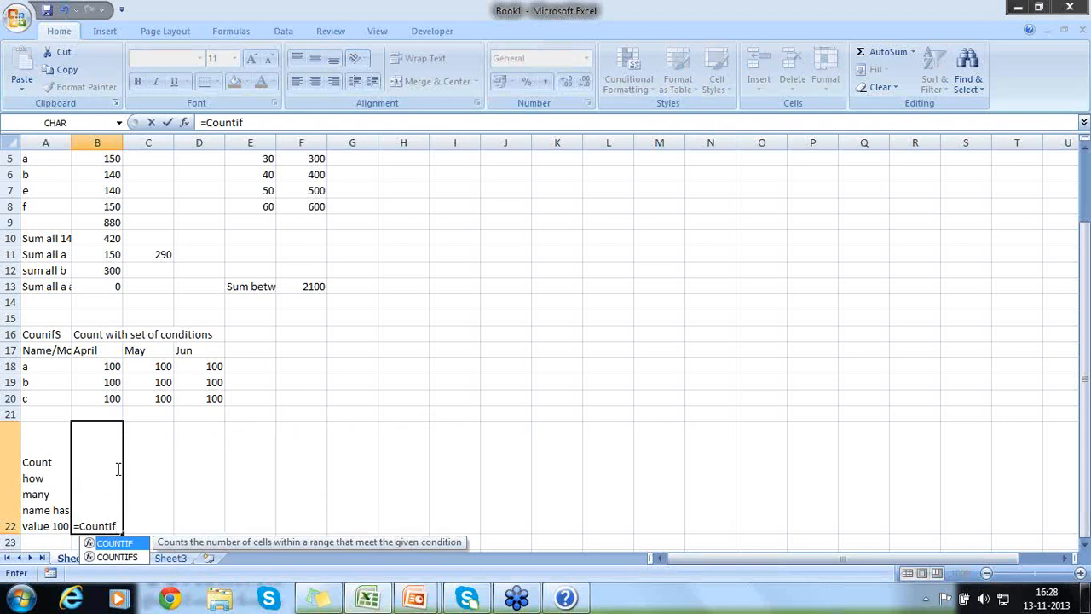
pyautogui.write('S')
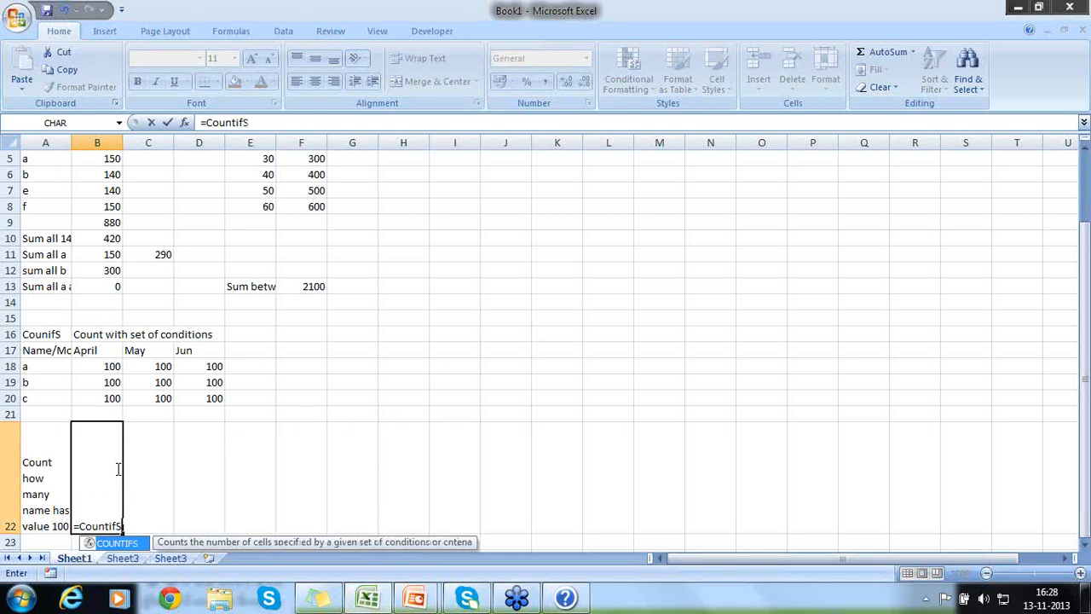
pyautogui.write('(')
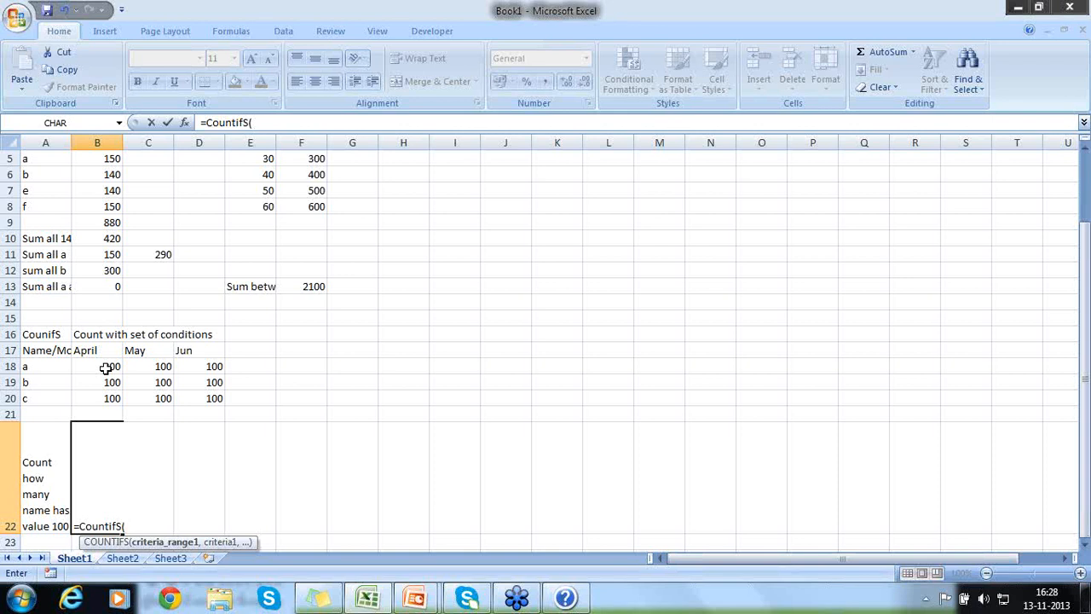
pyautogui.moveTo(105, 367); pyautogui.dragTo(204, 366)
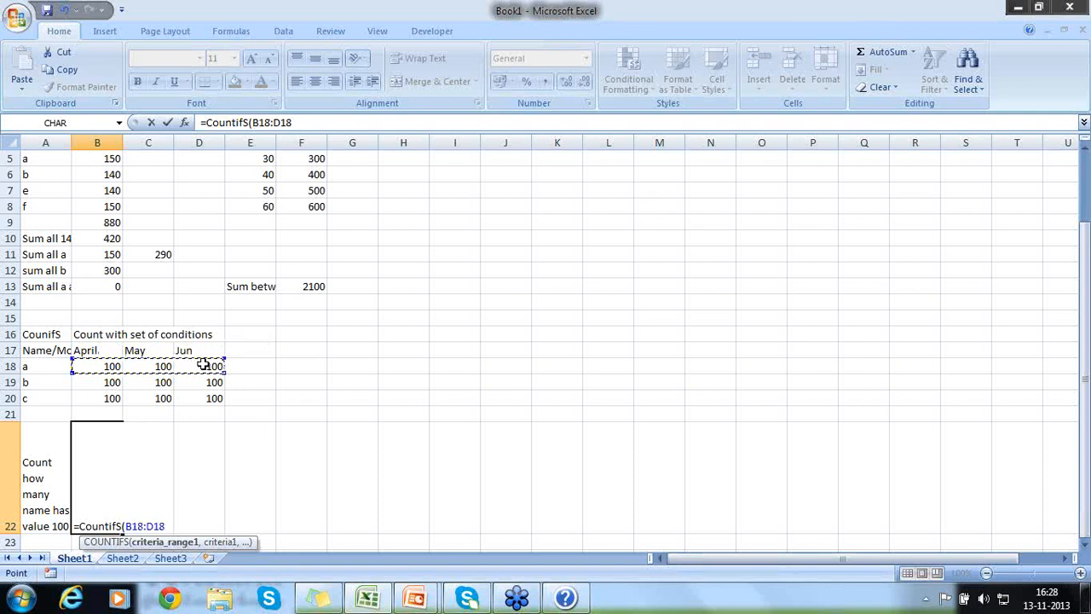
pyautogui.write(',')
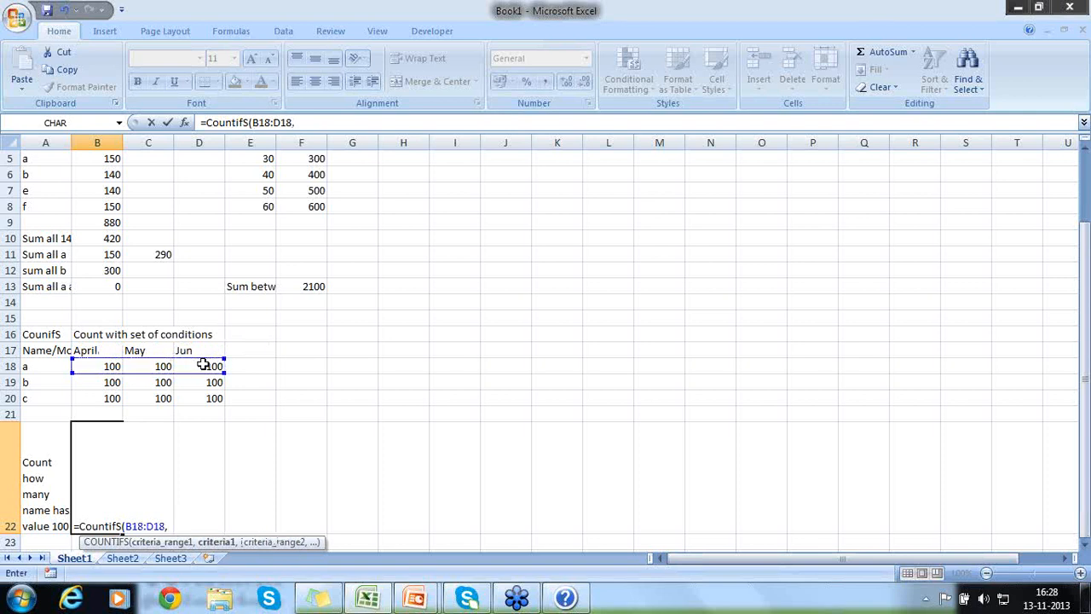
pyautogui.write('"100",')
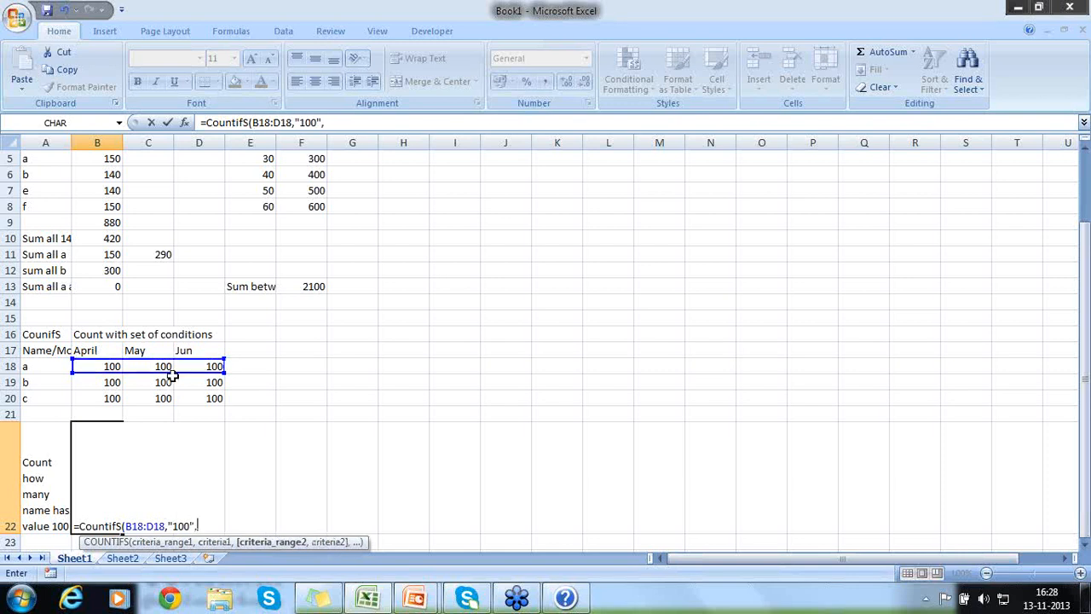
# Complete the COUNTIFS formula with B19:D19 matched to "100" and B20:D20 matched to 100.
pyautogui.moveTo(114, 383); pyautogui.dragTo(190, 383)
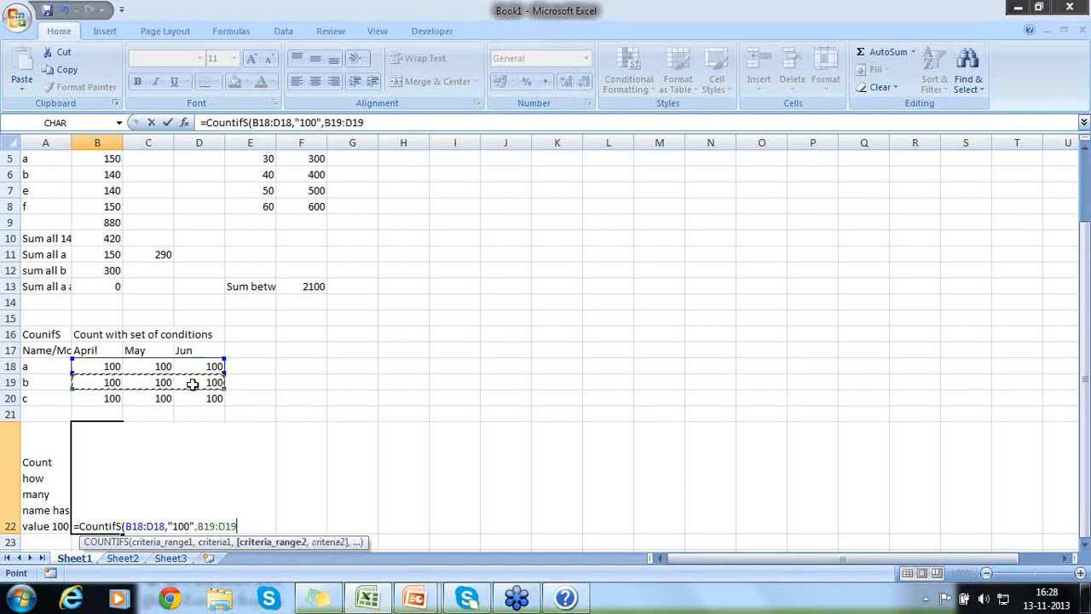
pyautogui.write(',"100')
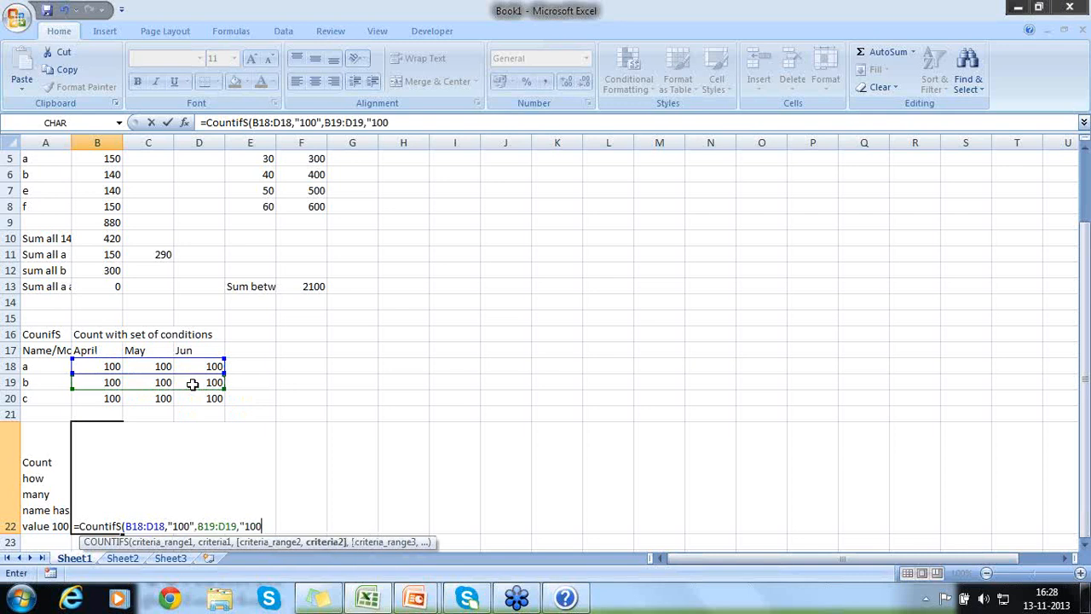
pyautogui.write('",')
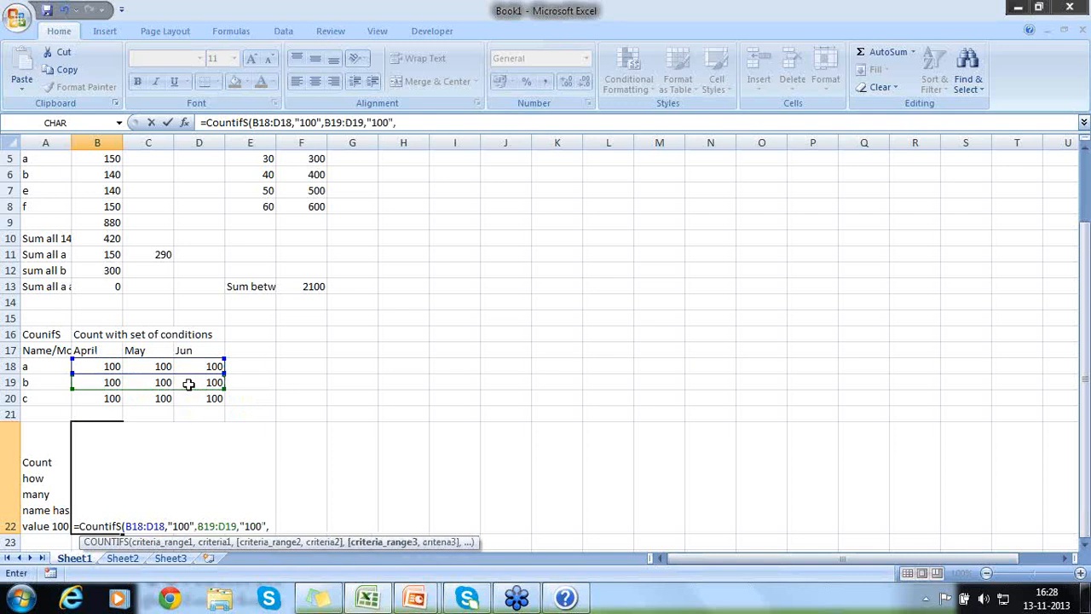
pyautogui.moveTo(91, 399); pyautogui.dragTo(196, 404)
pyautogui.write(',100')
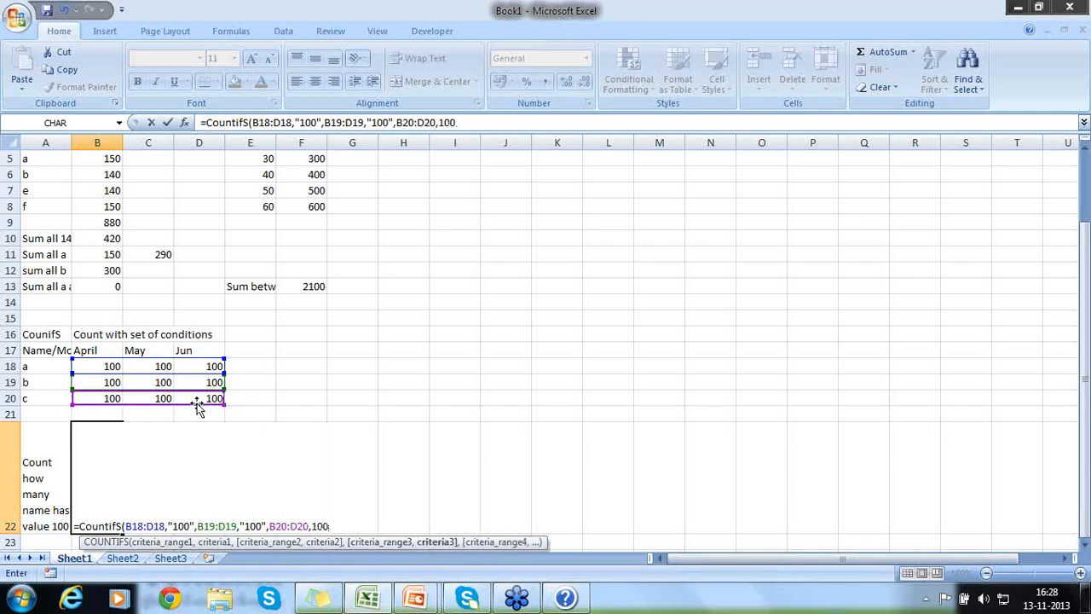
pyautogui.write(')')
pyautogui.press('Return')
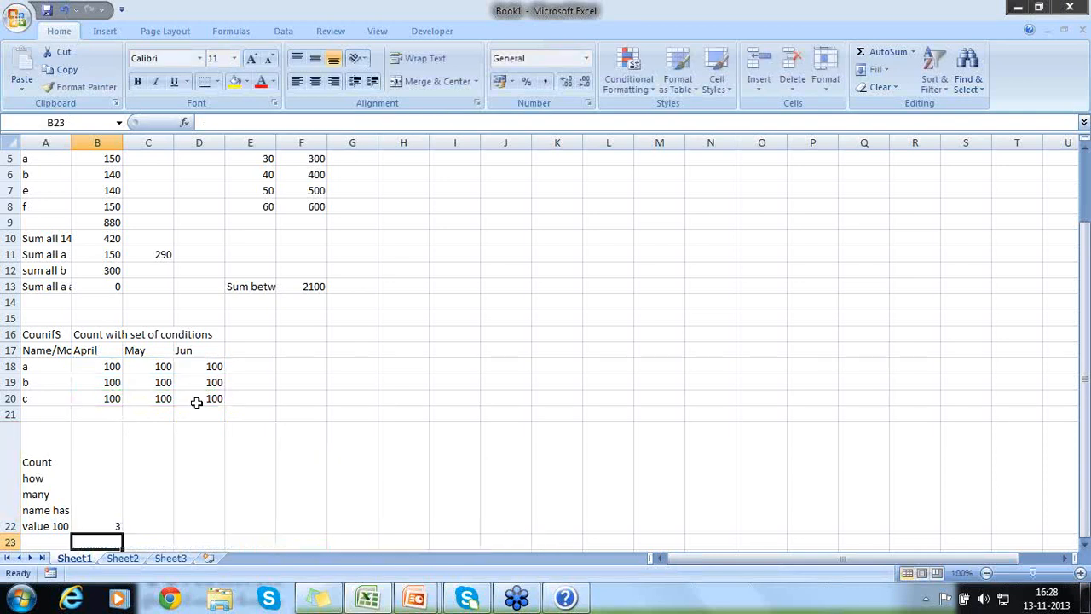
# Set b's April value in B19 to 200 and check the COUNTIFS formula in B22 against the changed data.
pyautogui.press('Up')
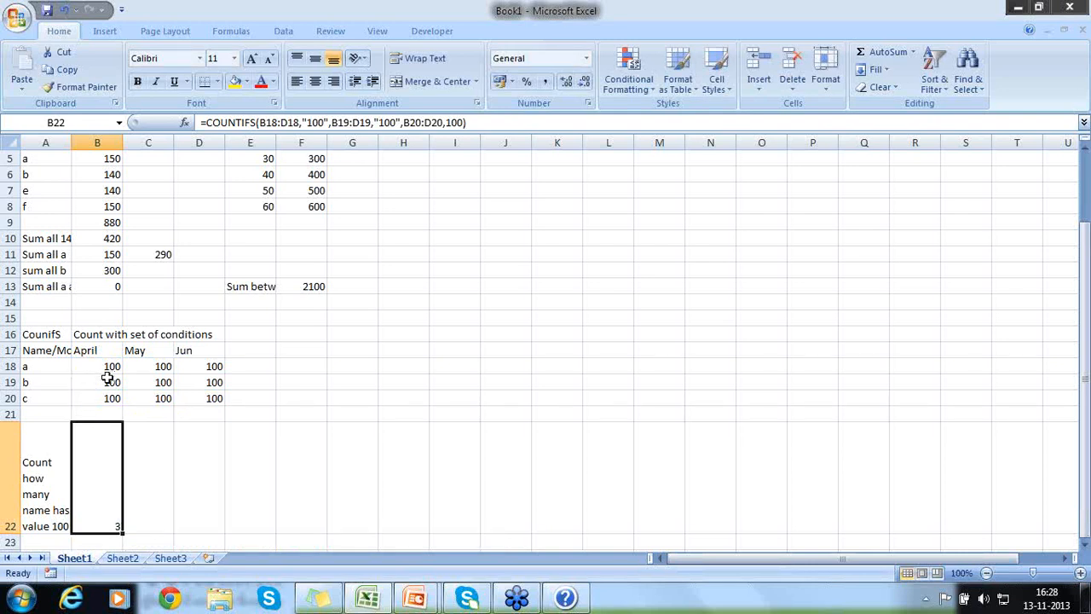
pyautogui.moveTo(107, 367); pyautogui.dragTo(152, 396)
pyautogui.moveTo(202, 370); pyautogui.dragTo(212, 401)
pyautogui.click(114, 504)
pyautogui.click(106, 382)
pyautogui.write('200')
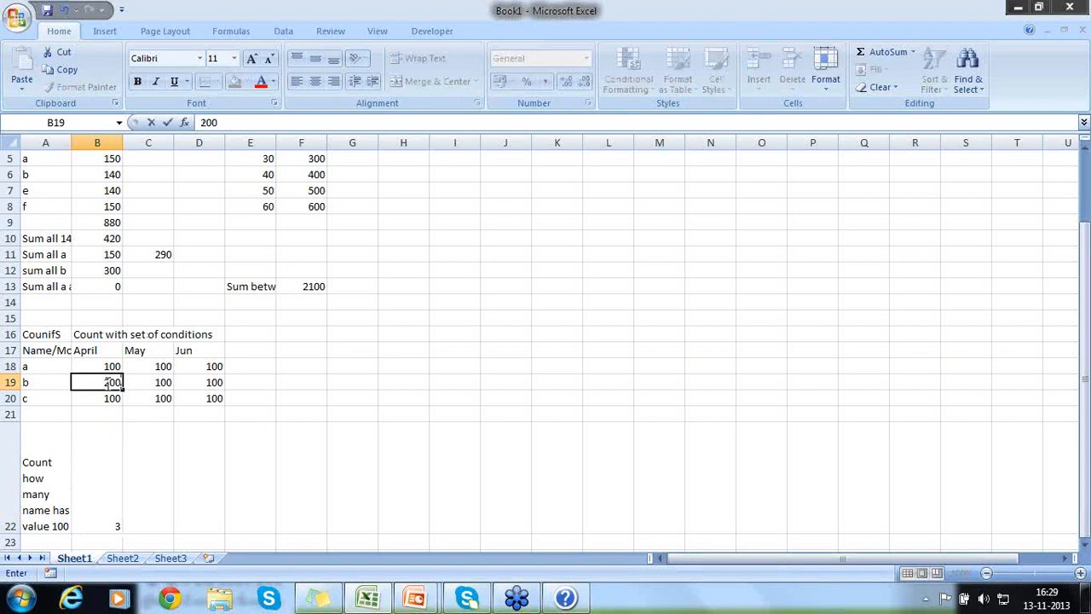
pyautogui.press('Return')
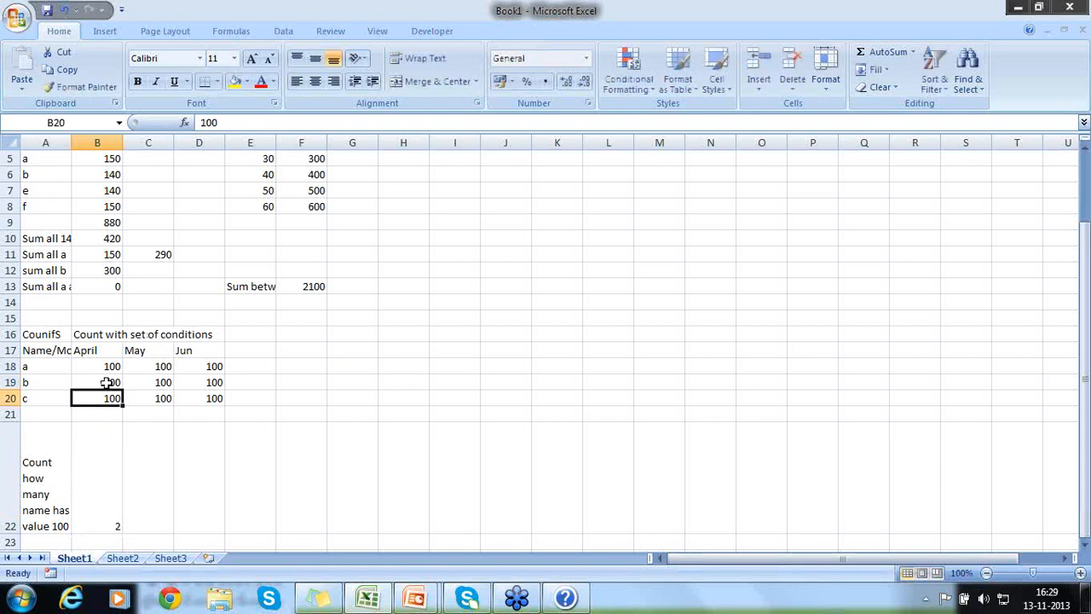
pyautogui.click(107, 489)
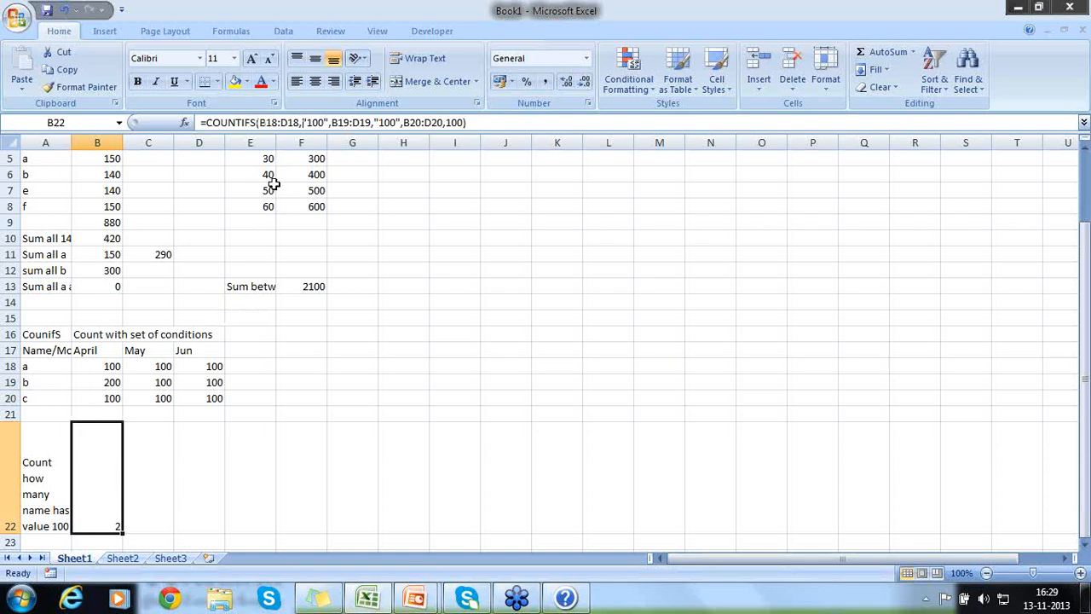
# Examine the April, May and Jun columns against the ranges and criteria of the COUNTIFS formula in B22.
pyautogui.moveTo(153, 366); pyautogui.dragTo(195, 398)
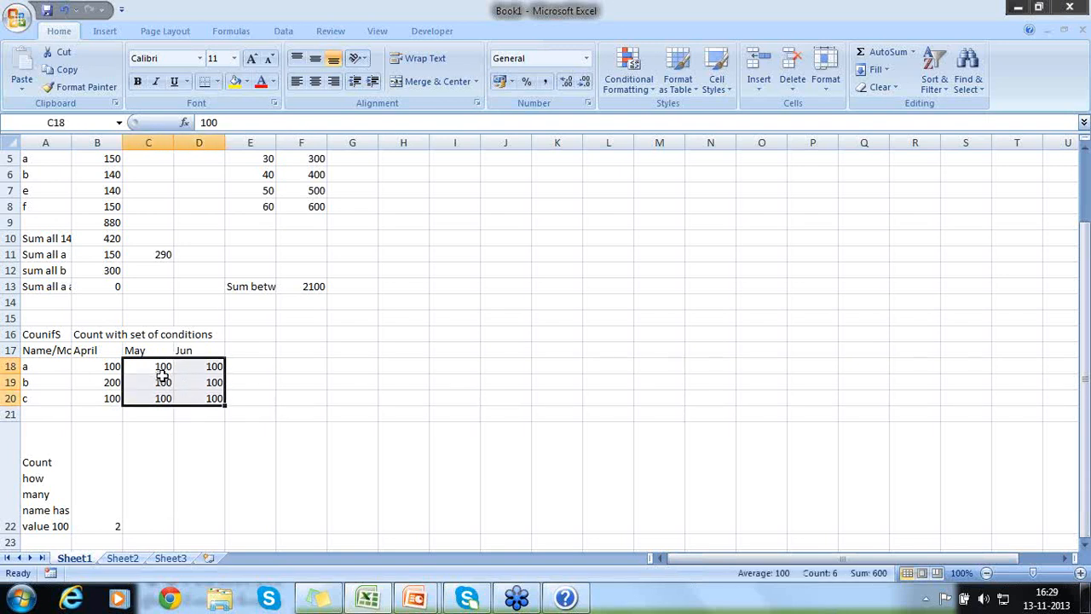
pyautogui.moveTo(108, 366); pyautogui.dragTo(108, 398)
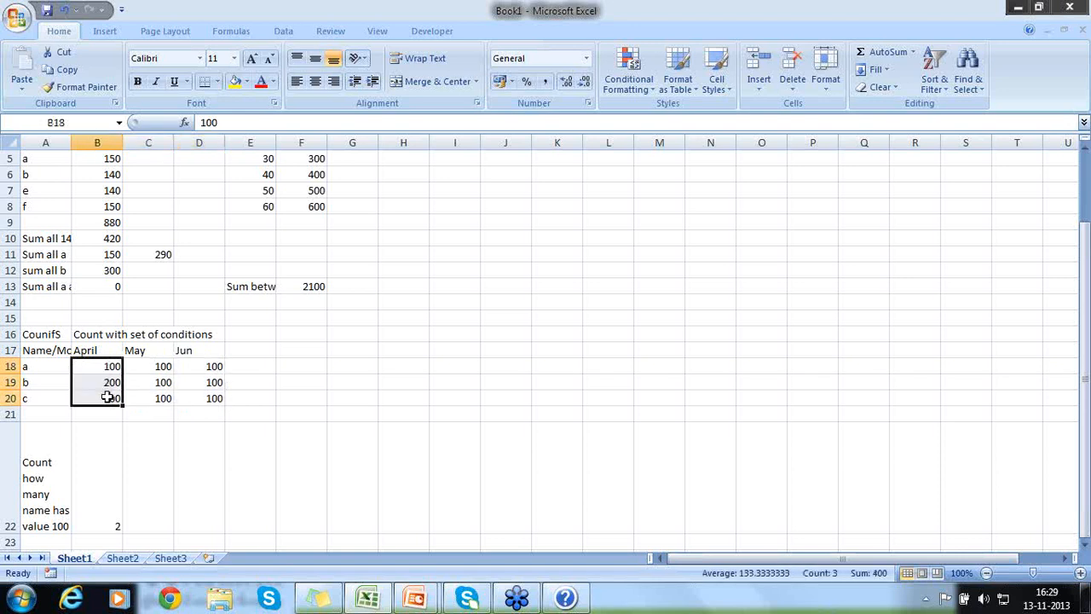
pyautogui.click(106, 508)
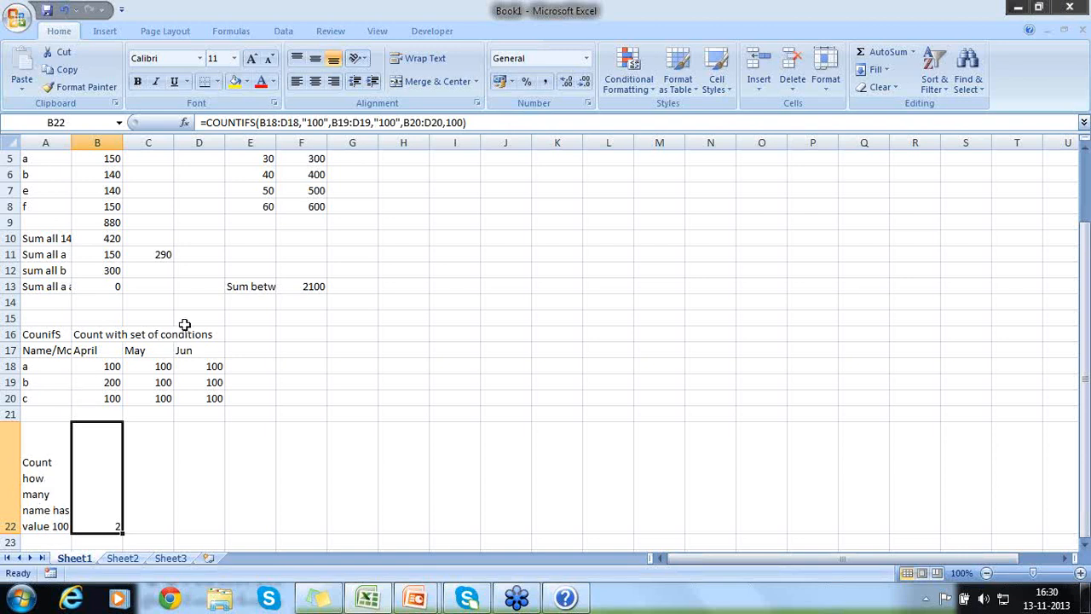
pyautogui.moveTo(106, 367); pyautogui.dragTo(106, 398)
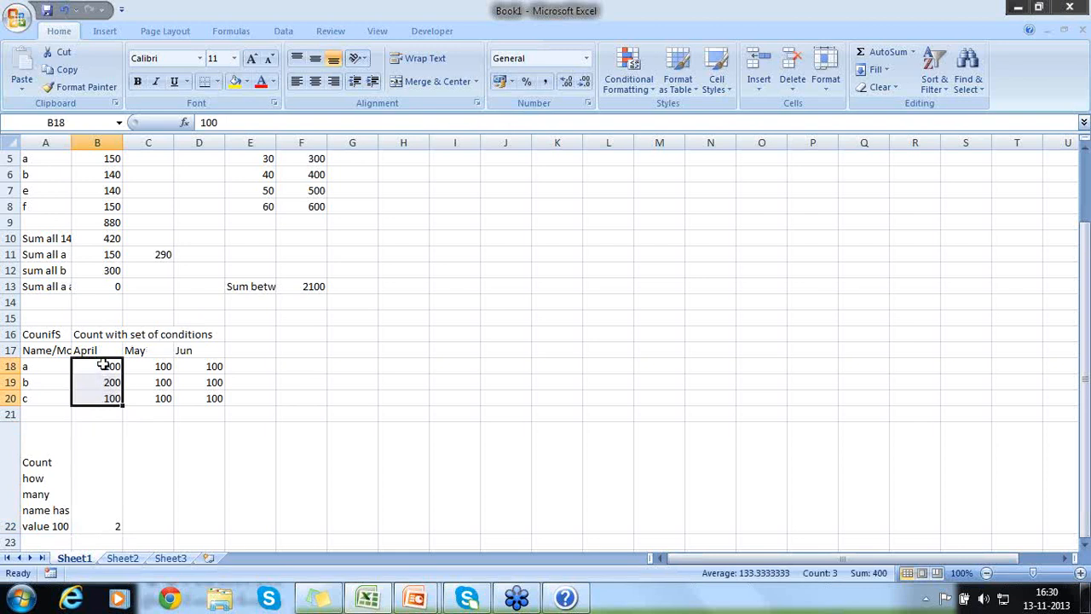
pyautogui.click(90, 518)
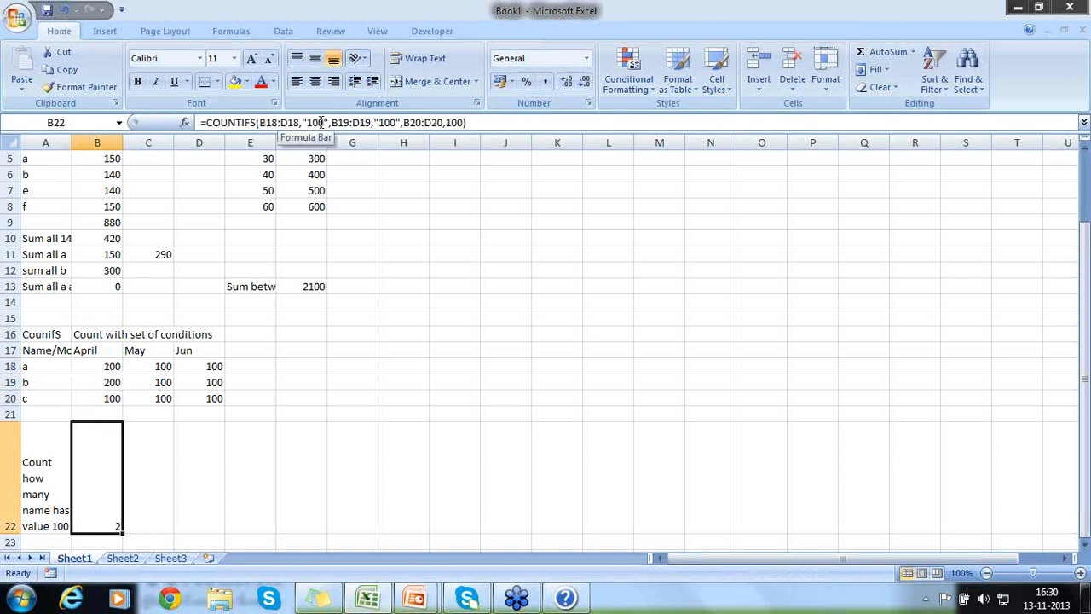
pyautogui.moveTo(332, 122); pyautogui.dragTo(467, 123)
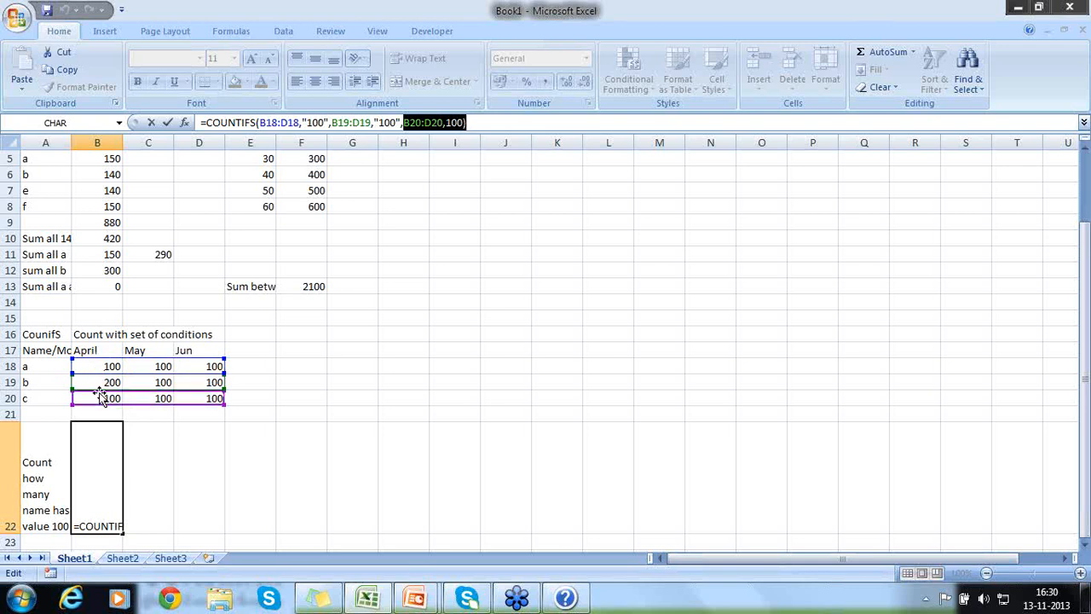
pyautogui.click(173, 432)
pyautogui.press('Escape')
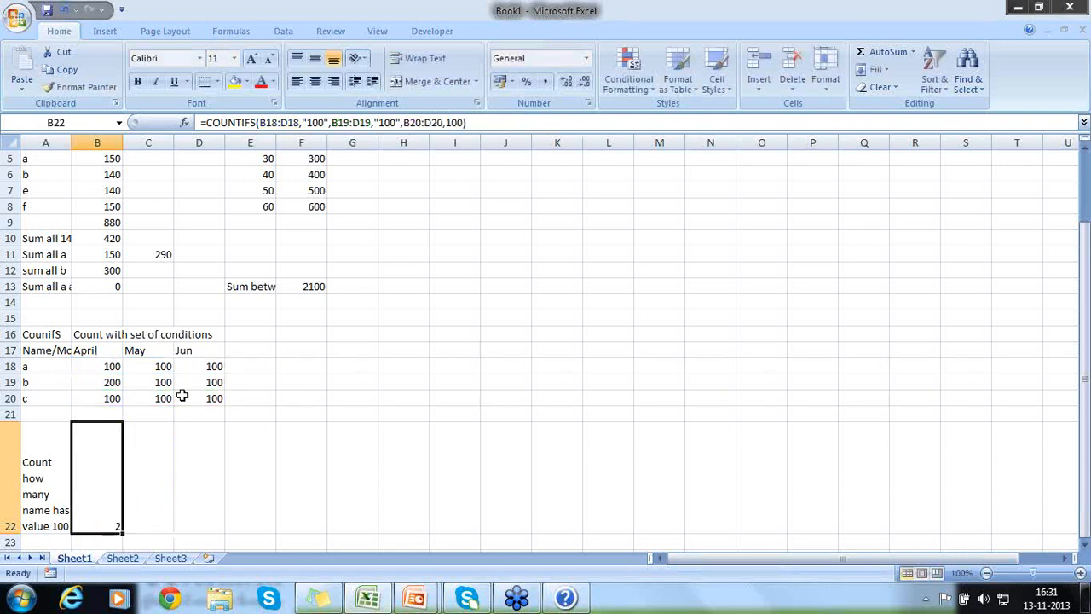
# Set a's May value in C18 to 200 and c's Jun value in D20 to 300.
pyautogui.click(167, 366)
pyautogui.write('200')
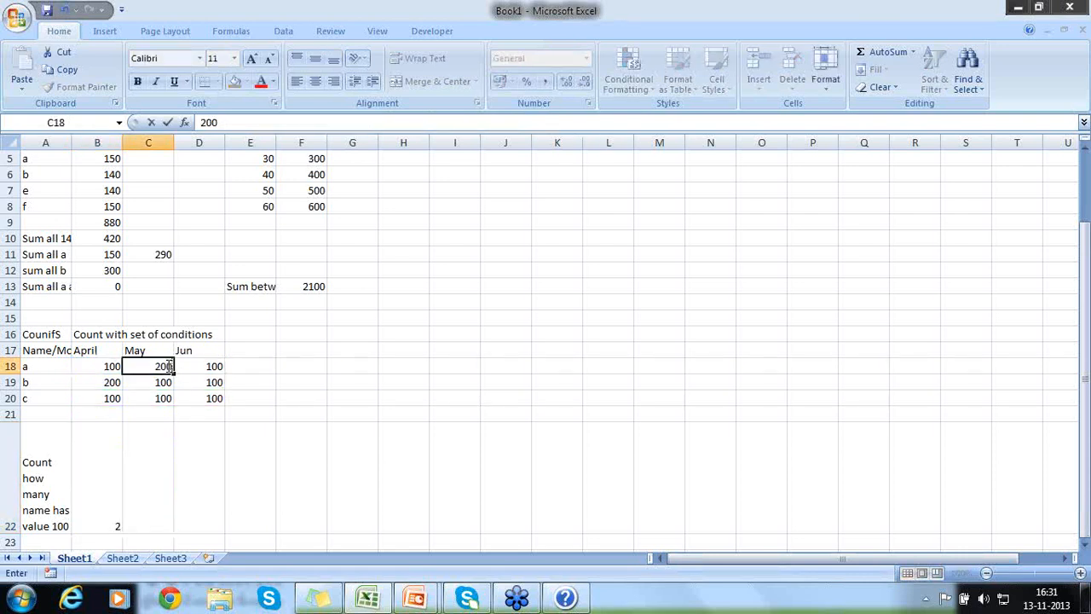
pyautogui.press('Return')
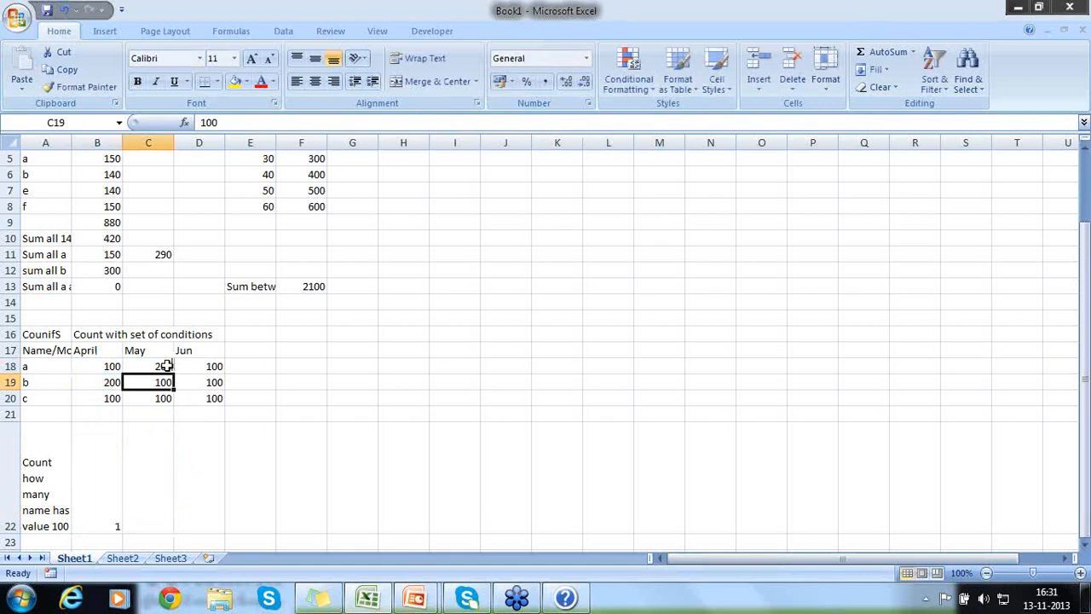
pyautogui.moveTo(211, 366); pyautogui.dragTo(213, 398)
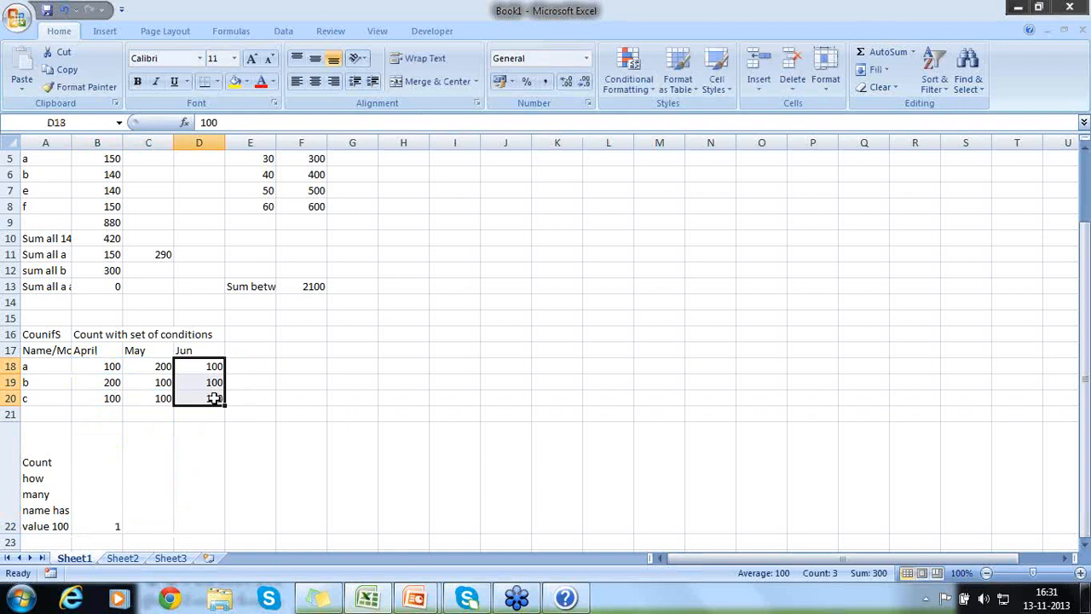
pyautogui.moveTo(210, 367); pyautogui.dragTo(209, 387)
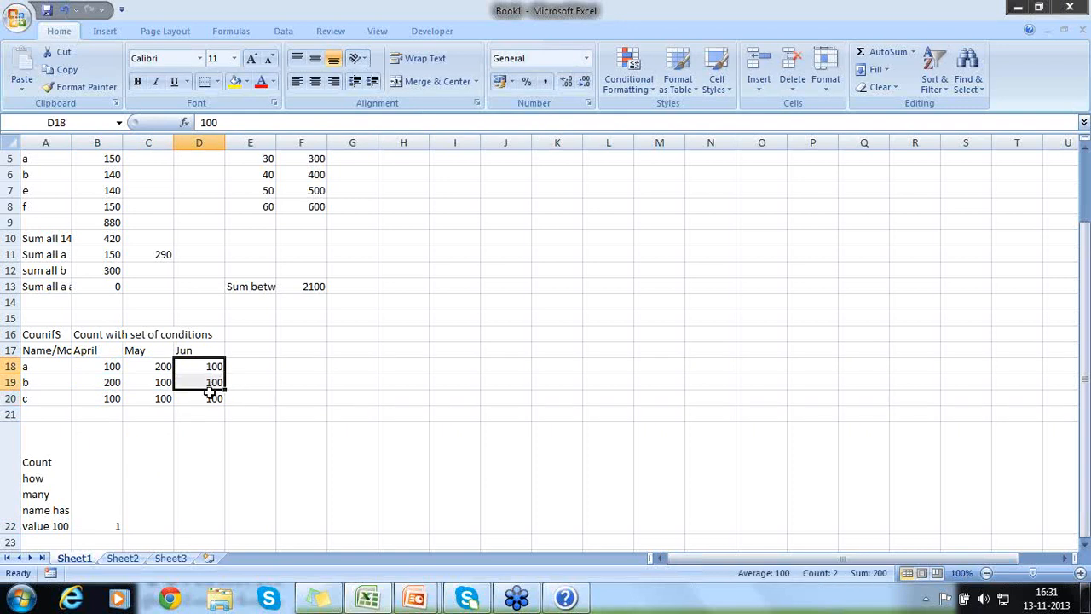
pyautogui.click(210, 399)
pyautogui.write('300')
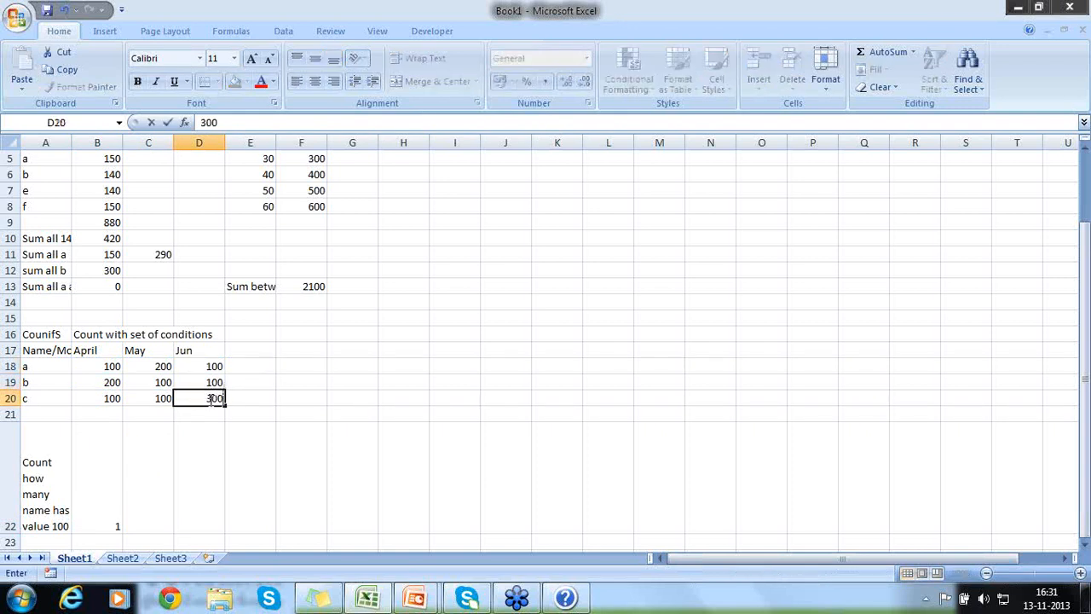
pyautogui.press('Return')
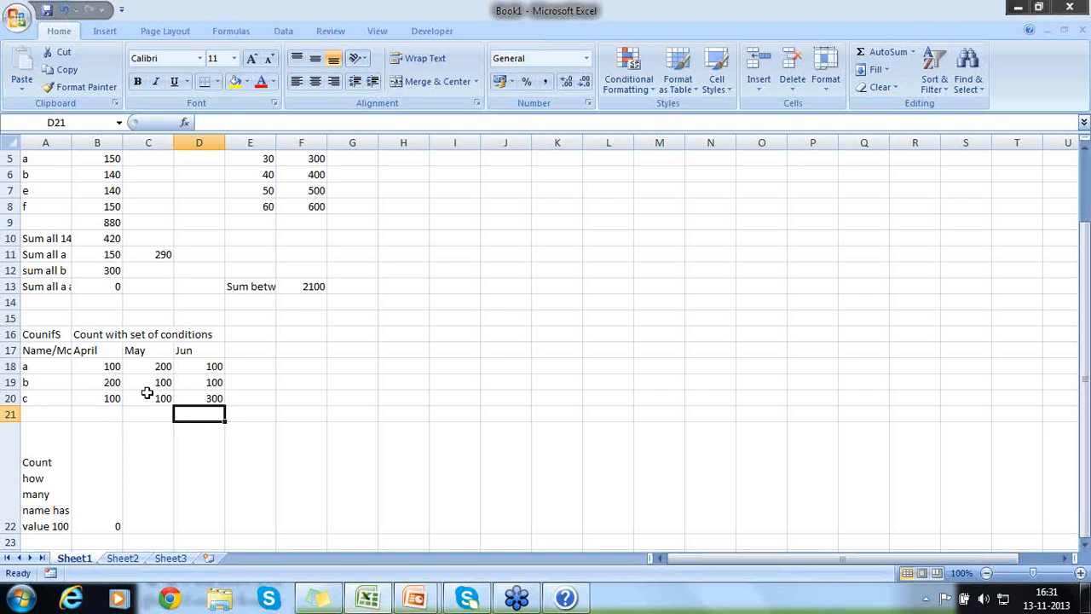
# Change the criteria for B18:D18 and B19:D19 in B22's COUNTIFS formula to ">=100".
pyautogui.click(112, 479)
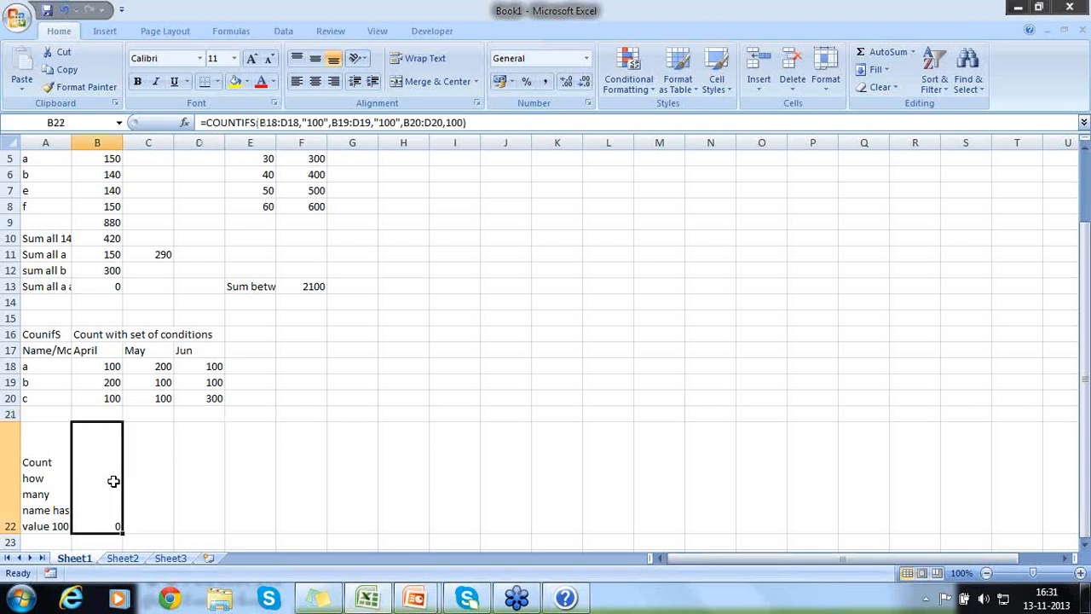
pyautogui.click(309, 122)
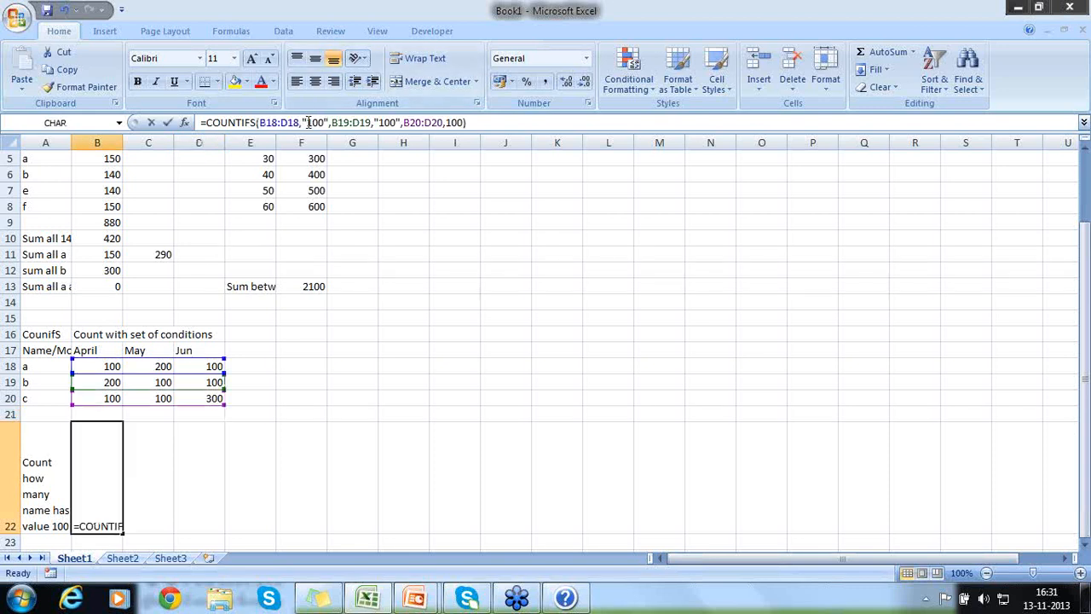
pyautogui.write('>')
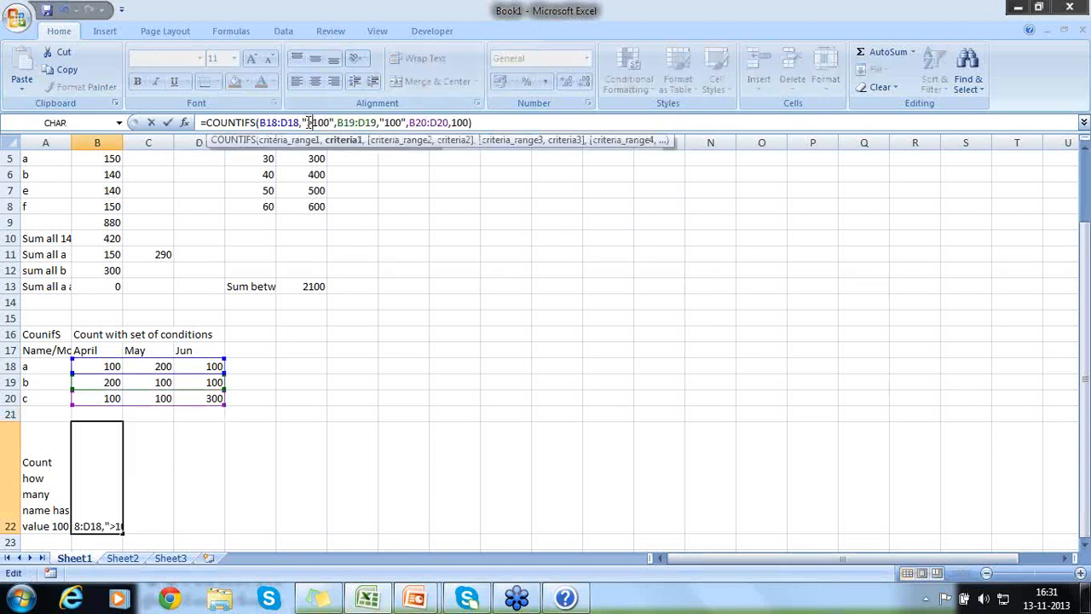
pyautogui.write('=')
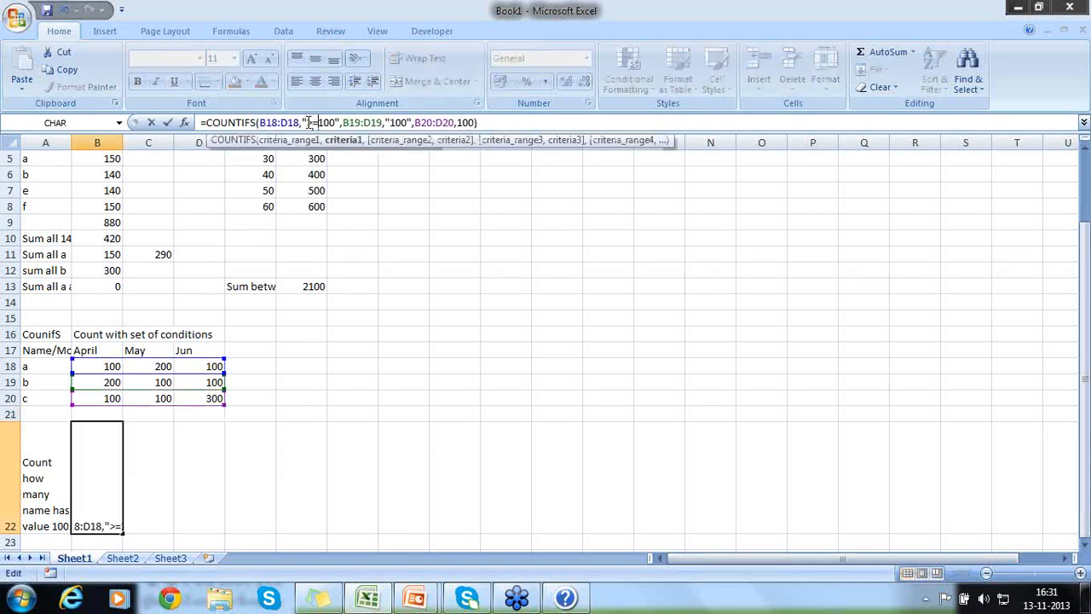
pyautogui.click(389, 121)
pyautogui.write('>=')
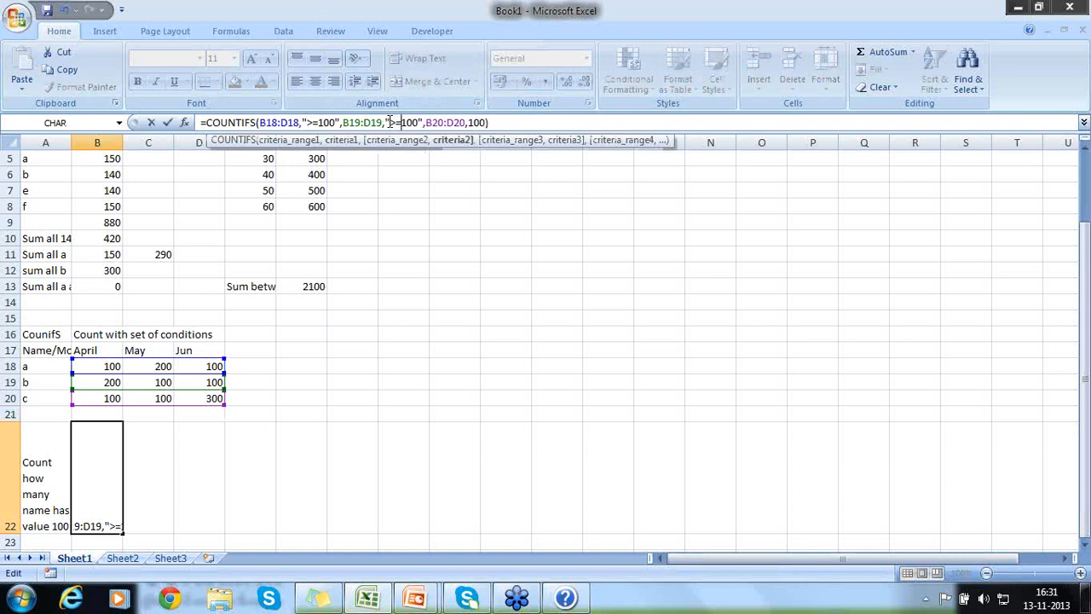
# Change the criterion for B20:D20 to ">=100" in quotes and commit the COUNTIFS formula.
pyautogui.click(469, 122)
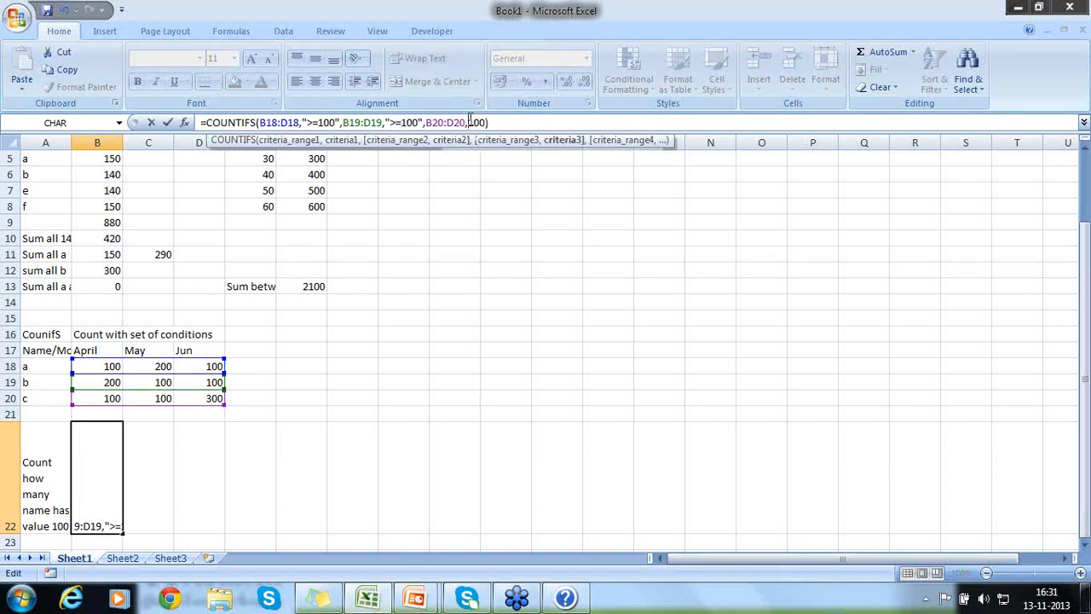
pyautogui.write('>=')
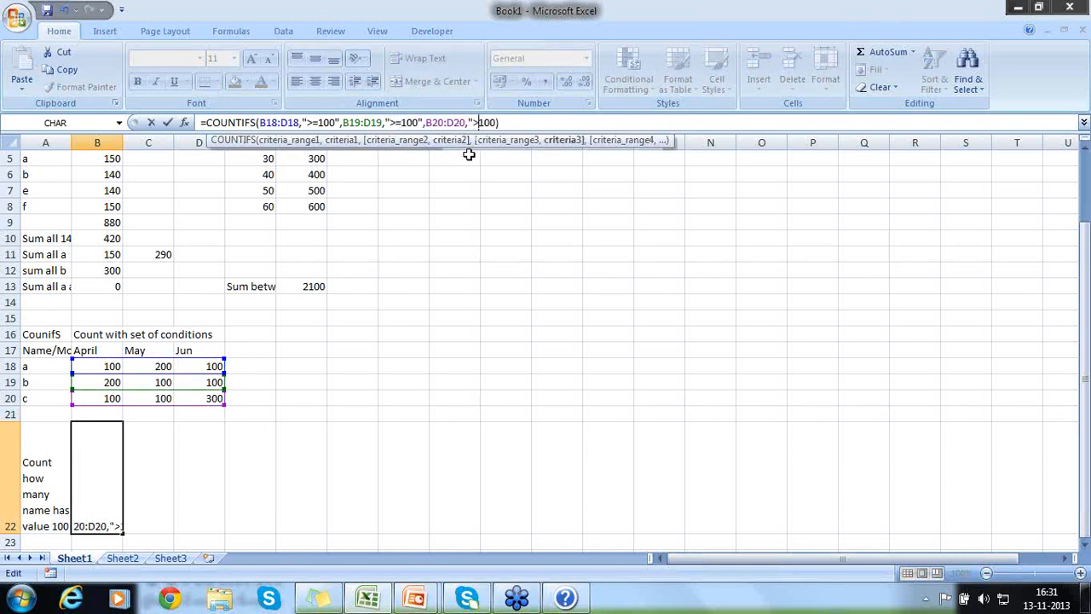
pyautogui.write('=')
pyautogui.press('Right')
pyautogui.press('Right')
pyautogui.press('Right')
pyautogui.write('"')
pyautogui.press('Return')
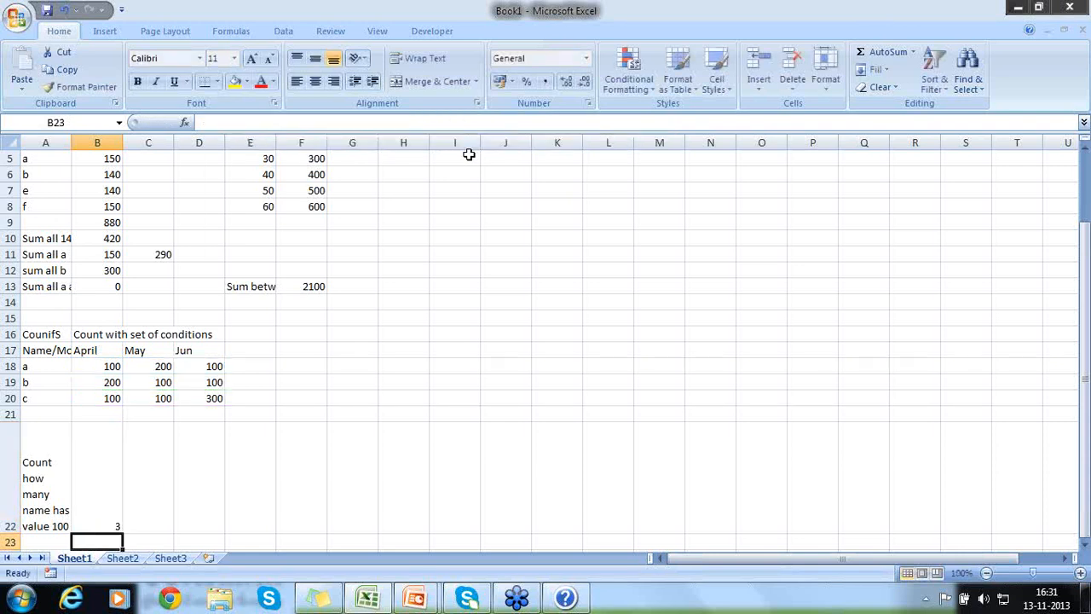
# Set c's Jun value in D20 to 50 and check B22's COUNTIFS formula against the Jun column.
pyautogui.click(103, 446)
pyautogui.click(97, 383)
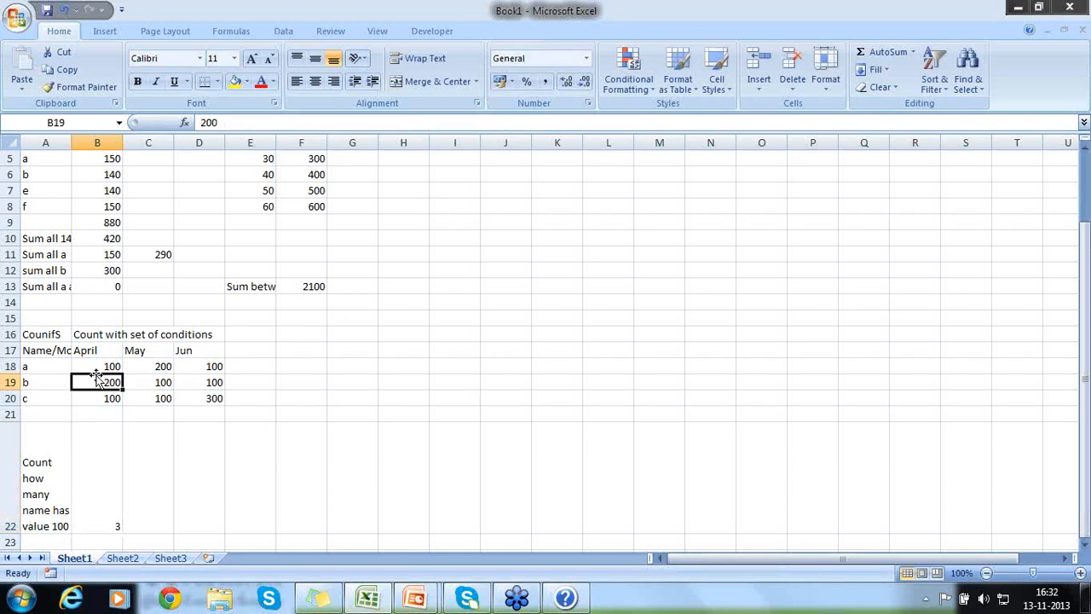
pyautogui.click(188, 400)
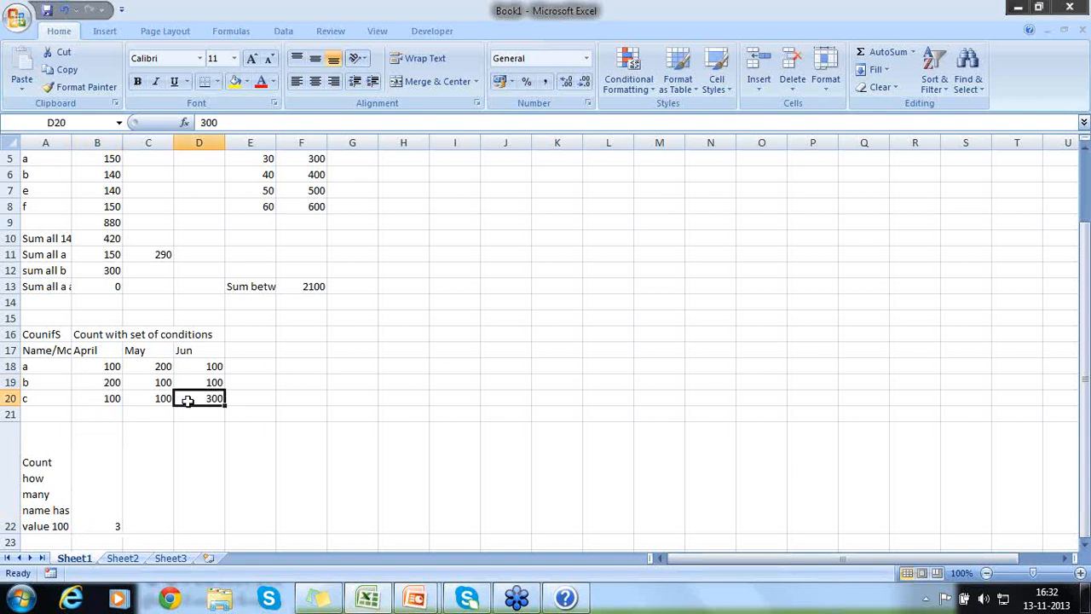
pyautogui.write('50')
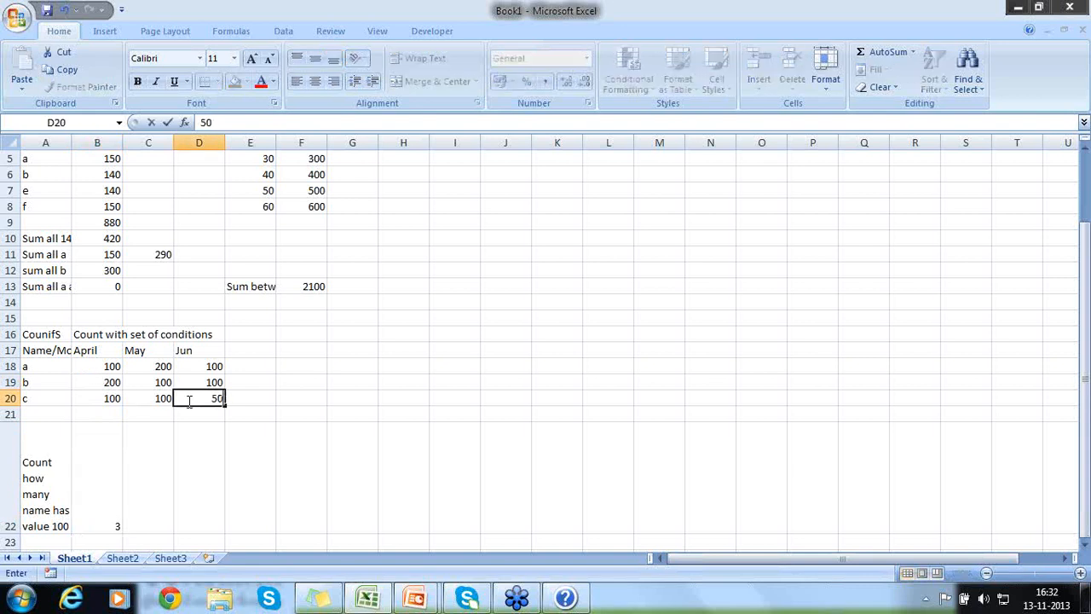
pyautogui.press('Return')
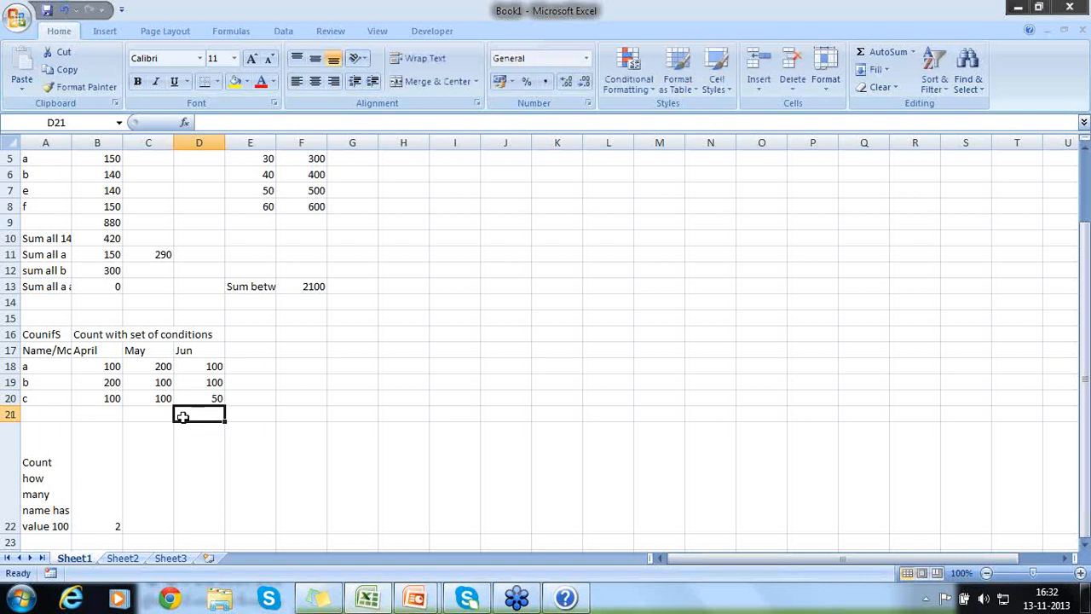
pyautogui.click(106, 490)
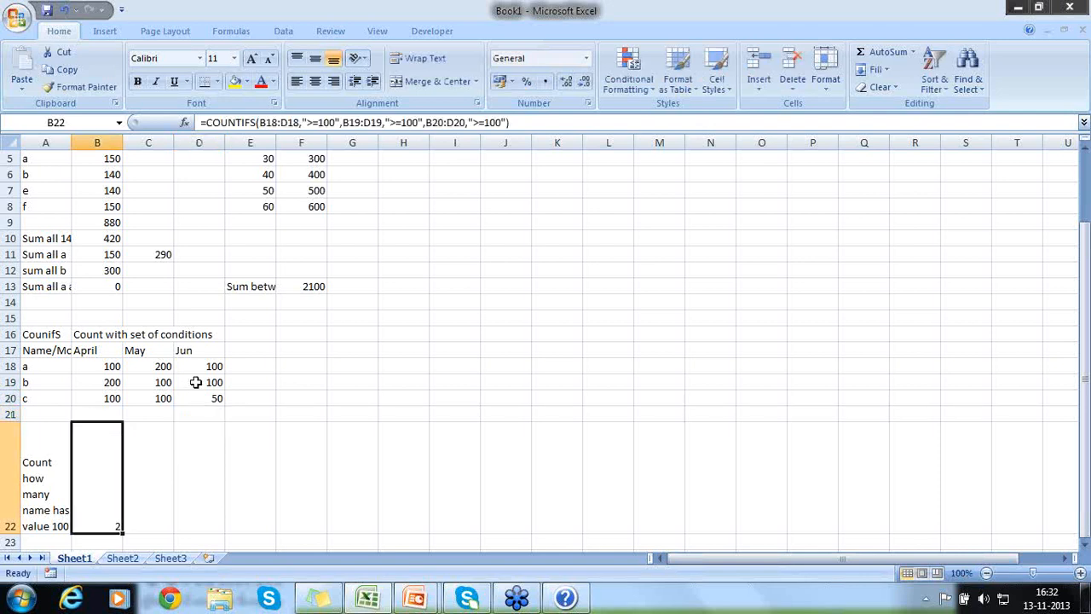
pyautogui.moveTo(197, 368); pyautogui.dragTo(198, 395)
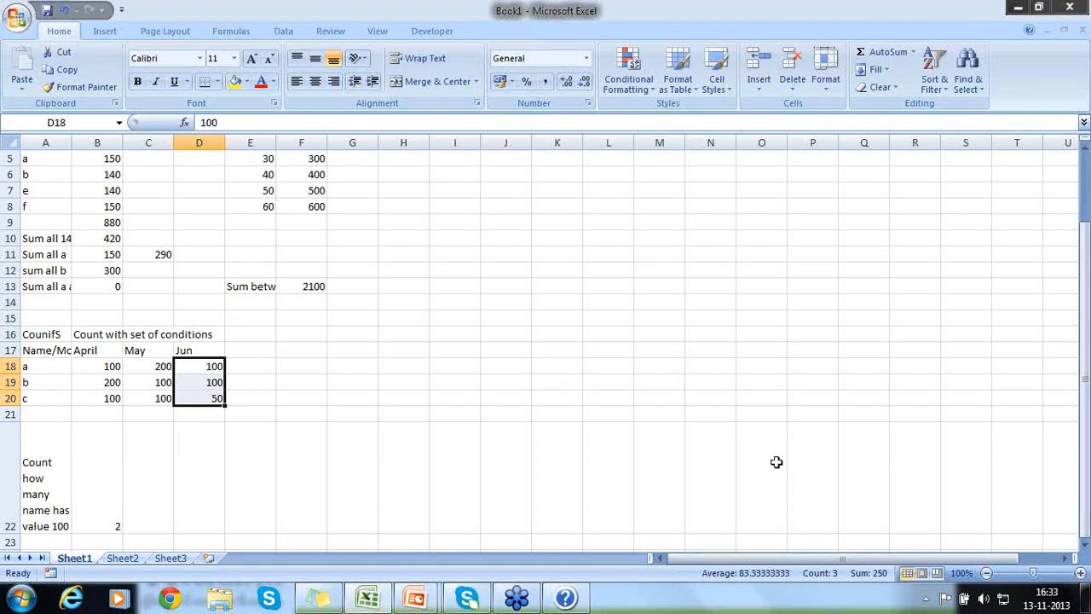
pyautogui.click(1072, 453)
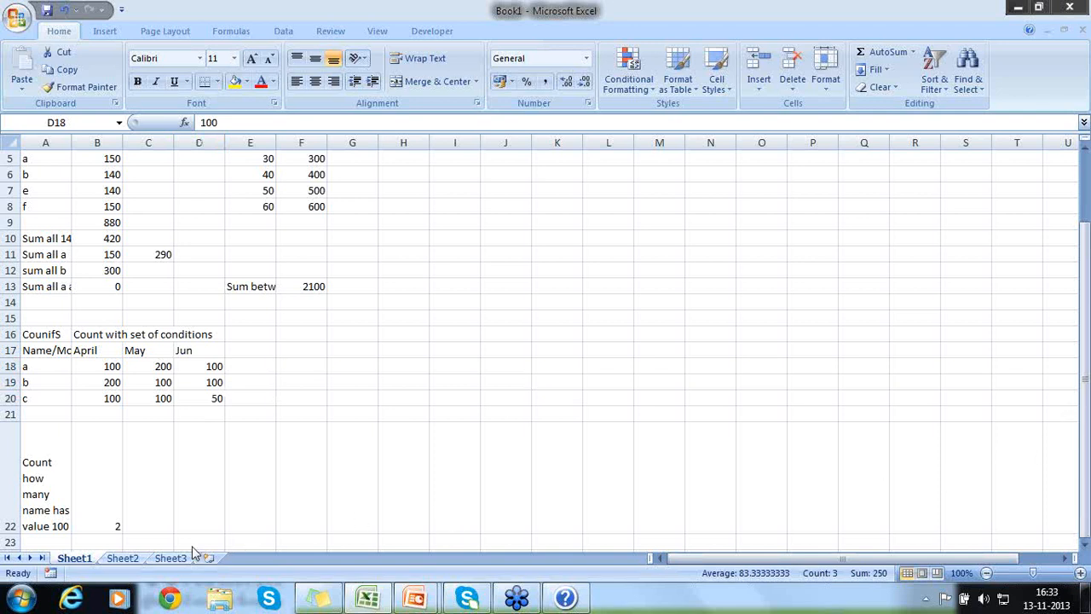
# On Sheet2, enter the column headings Date, Name and Amount in A1:C1.
pyautogui.click(130, 565)
pyautogui.click(129, 560)
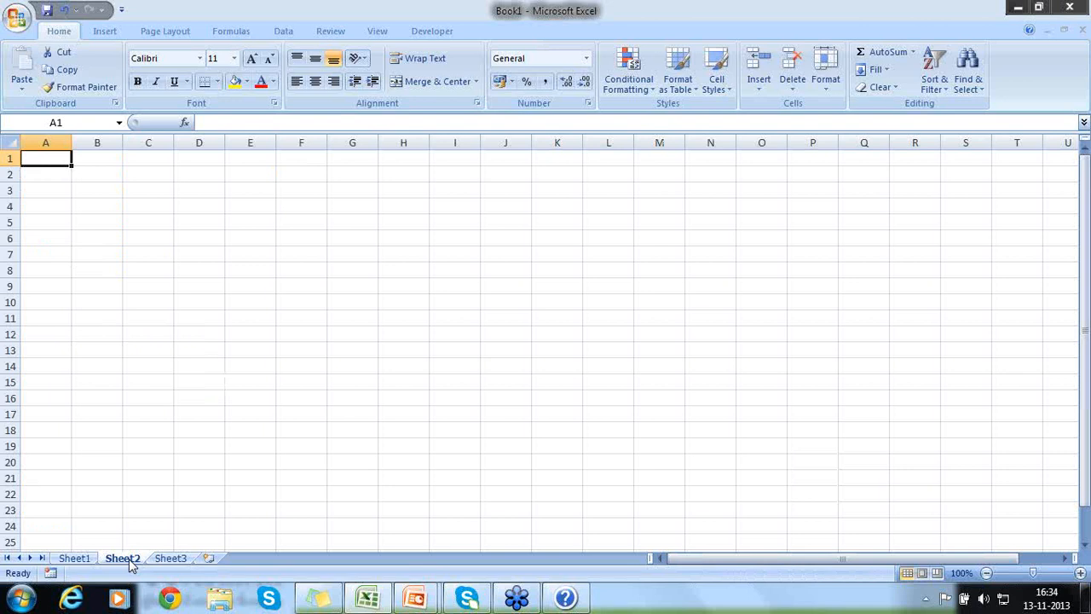
pyautogui.write('Date')
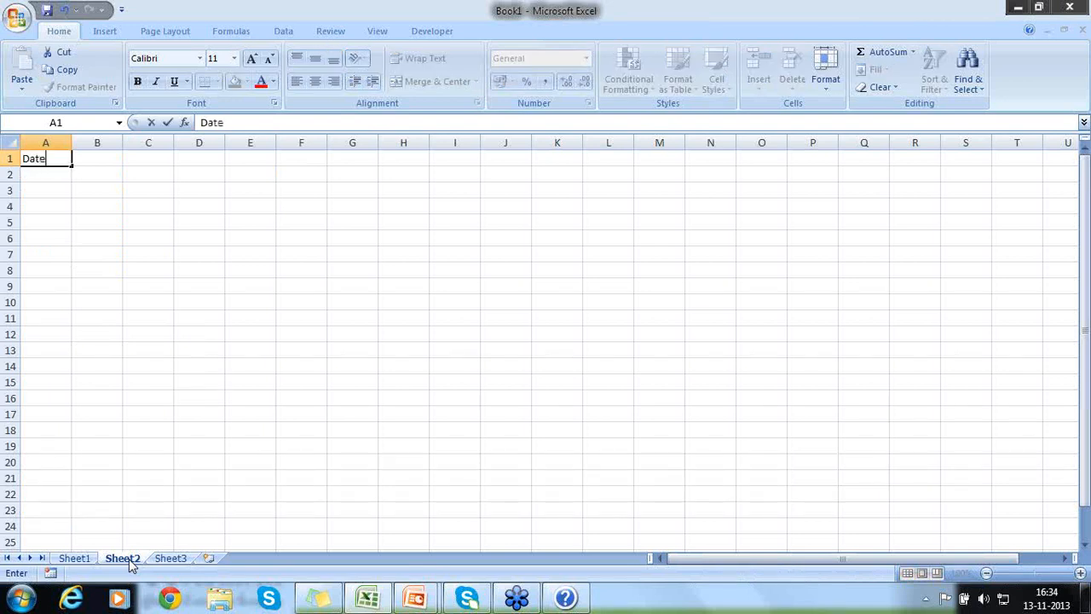
pyautogui.press('Tab')
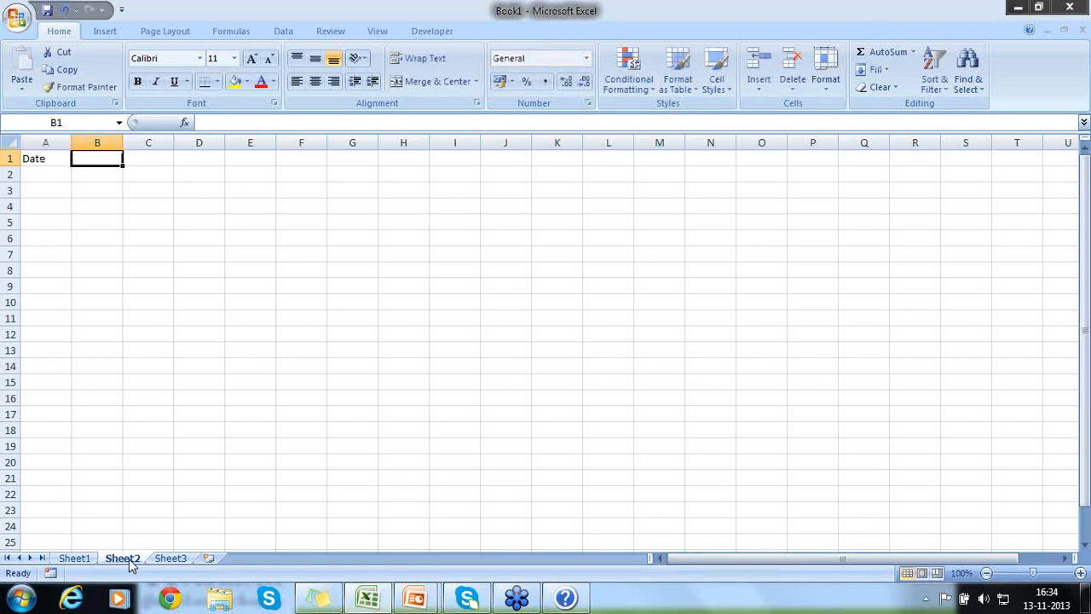
pyautogui.write('Name')
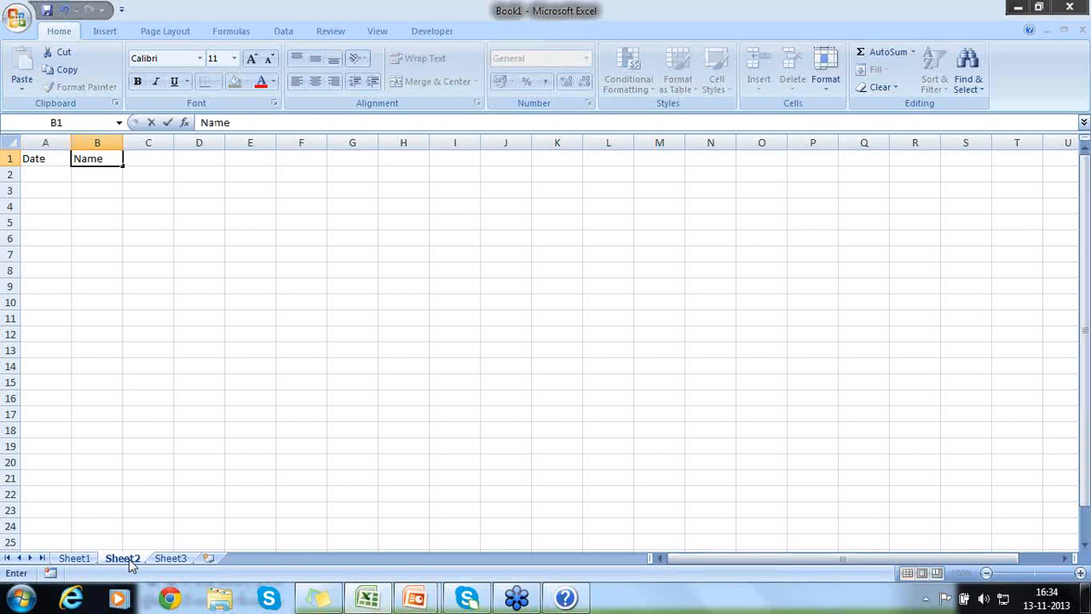
pyautogui.press('Tab')
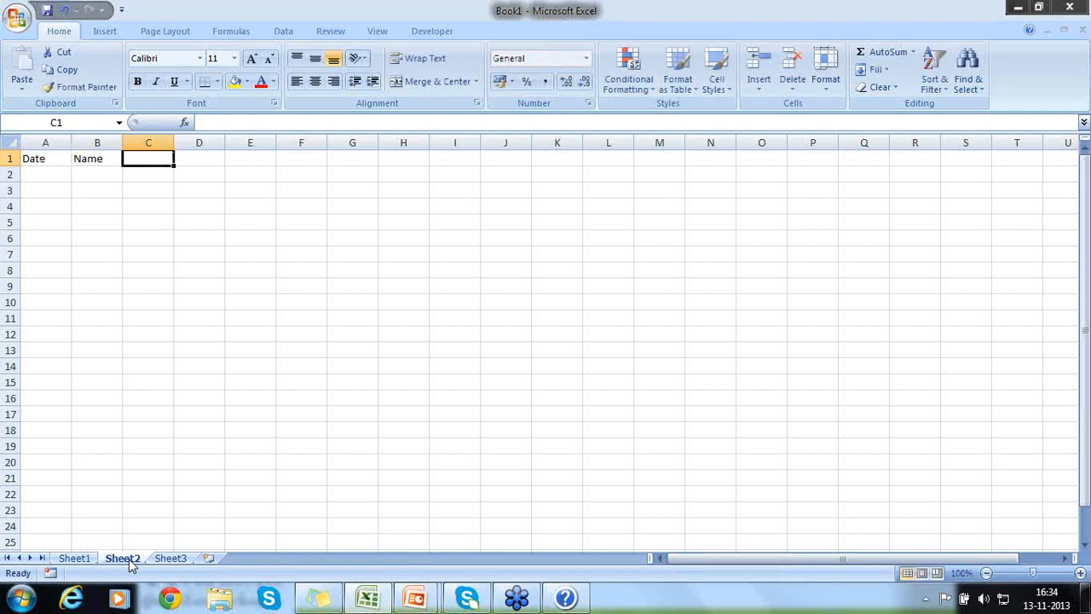
pyautogui.write('Amount')
pyautogui.press('Return')
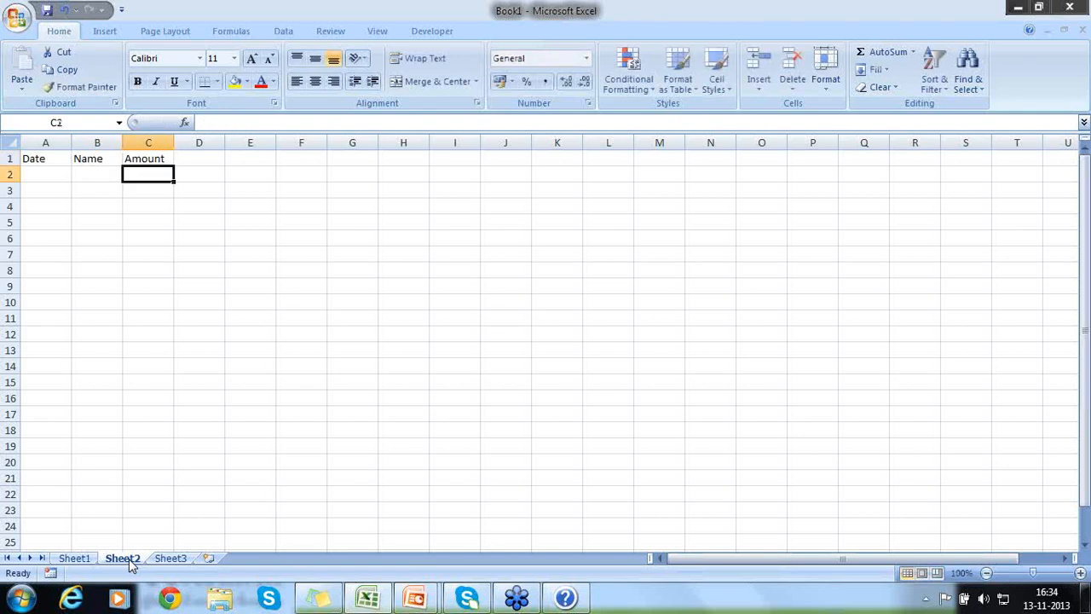
# Enter the date 01-04-2013 in A2 under the Date heading.
pyautogui.press('Left')
pyautogui.press('Left')
pyautogui.write('10-')
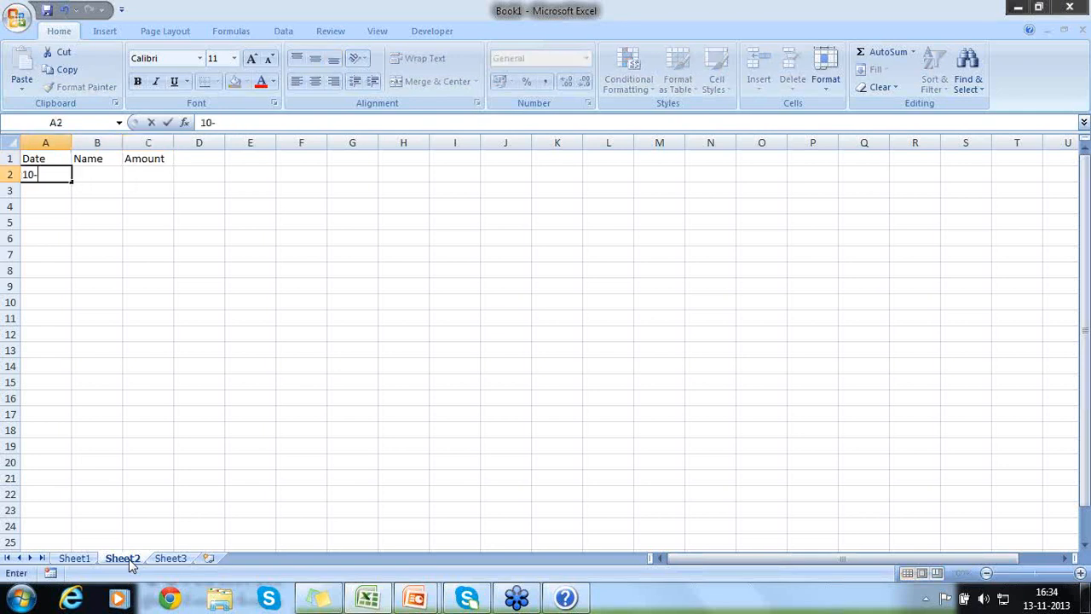
pyautogui.press('BackSpace')
pyautogui.press('BackSpace')
pyautogui.press('BackSpace')
pyautogui.write('01-04-2013')
pyautogui.press('Return')
# Complete row 2 with the name a in B2 and the amount 200 in C2.
pyautogui.press('Up')
pyautogui.press('Right')
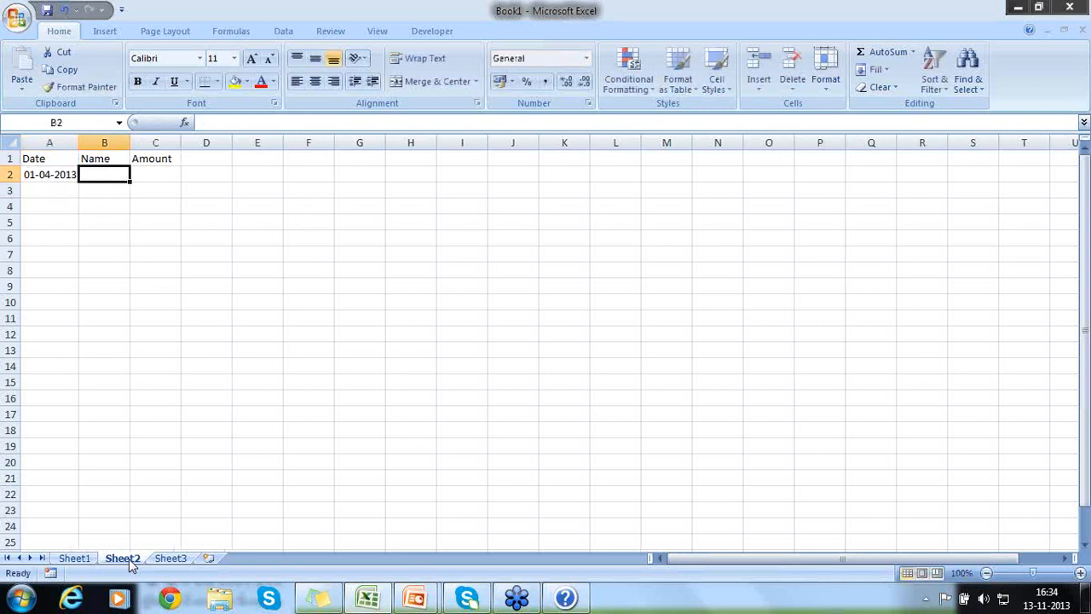
pyautogui.write('a')
pyautogui.press('Tab')
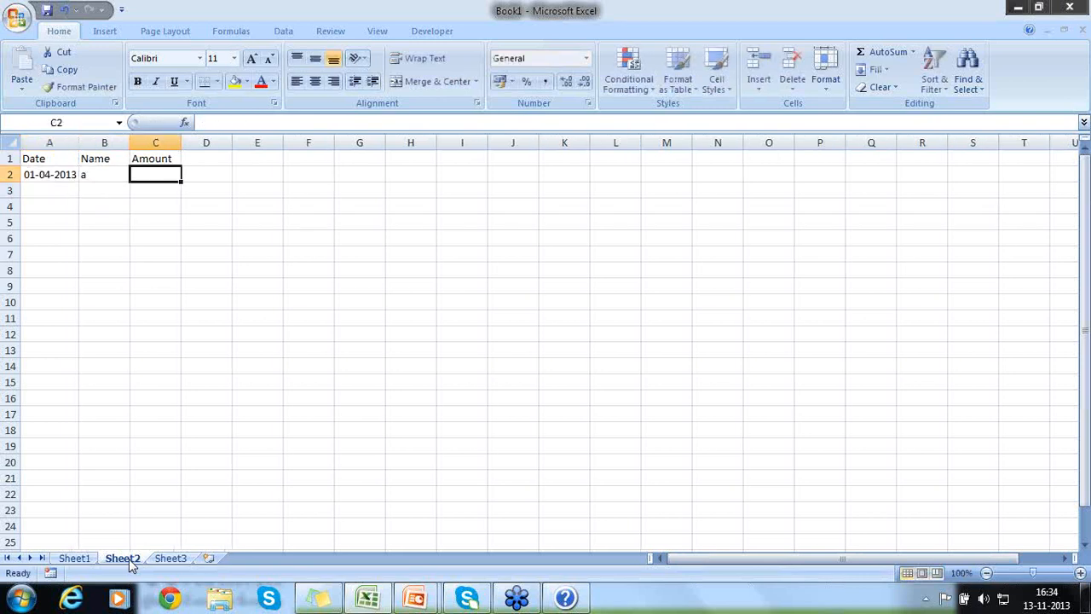
pyautogui.write('200')
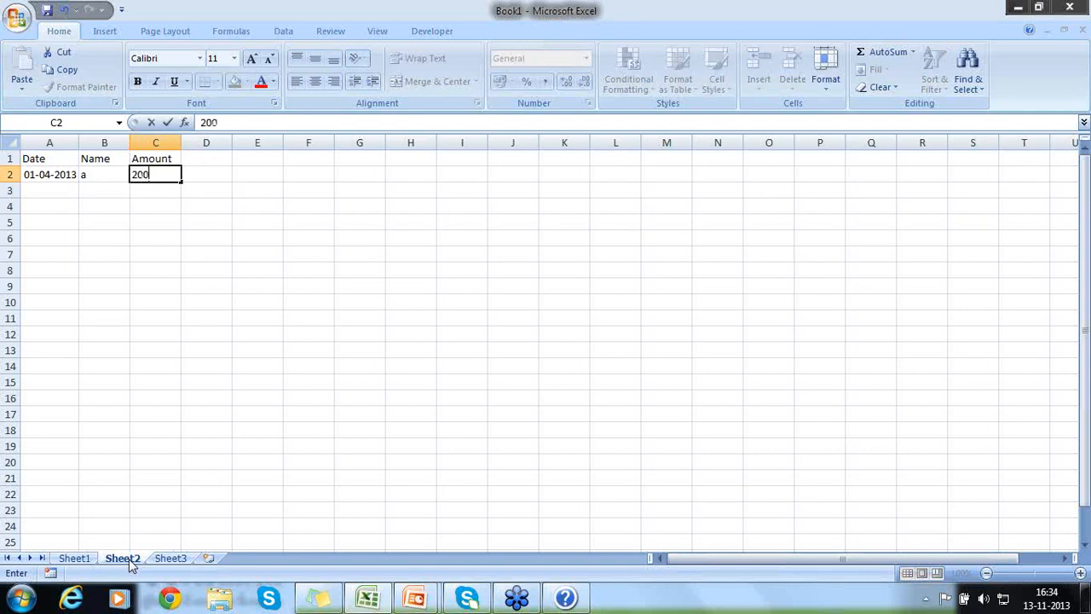
pyautogui.press('Return')
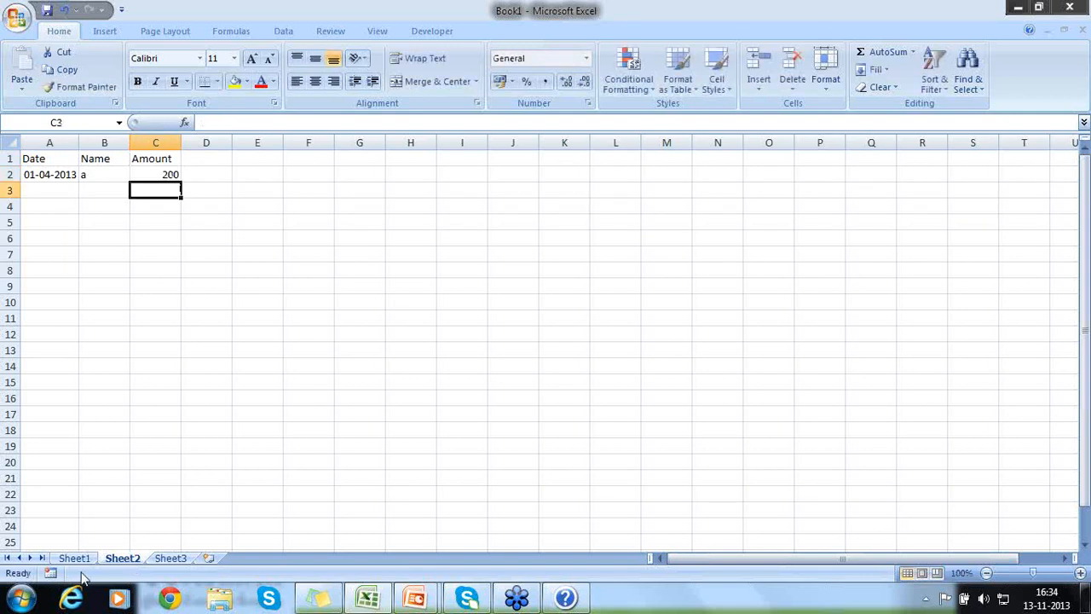
# Enter 02-04-2013 in A3 and fill the daily date series down column A to 30-04-2013 in A31.
pyautogui.click(52, 195)
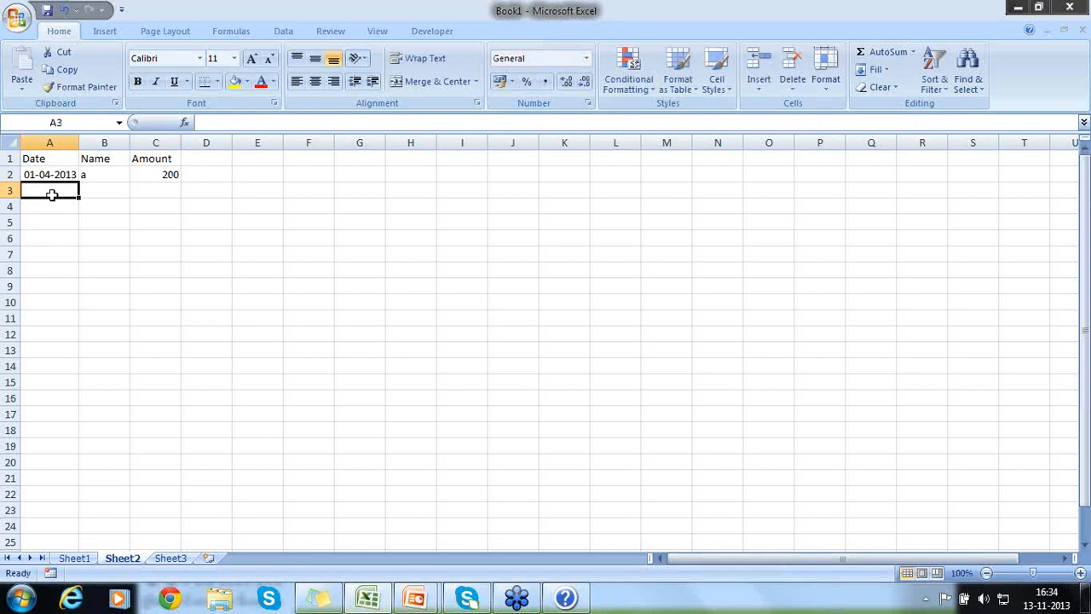
pyautogui.write('02')
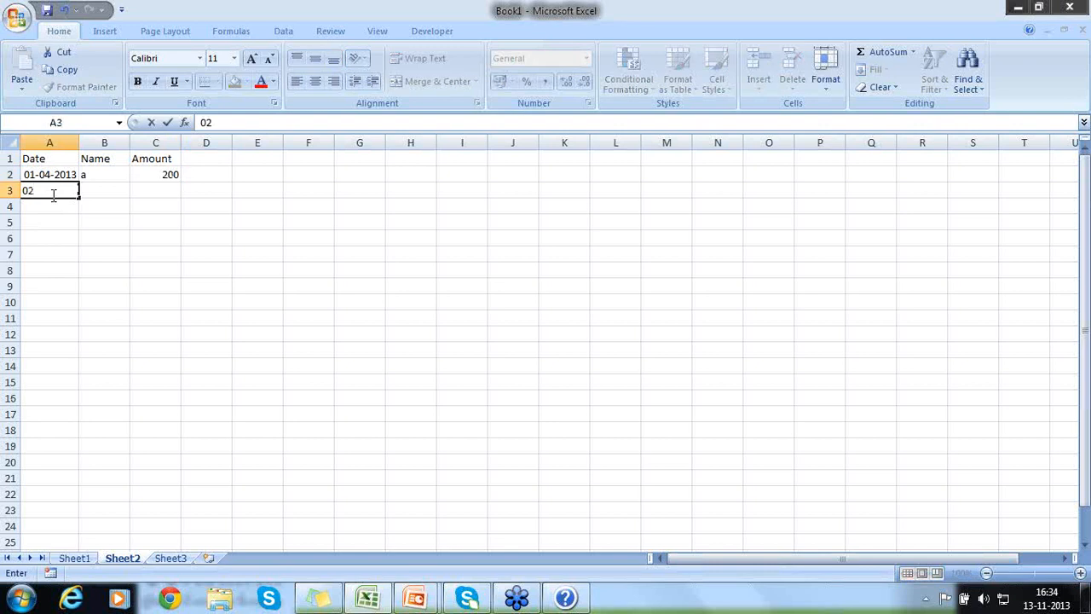
pyautogui.write('-04-2013')
pyautogui.press('Return')
pyautogui.press('Up')
pyautogui.press('Right')
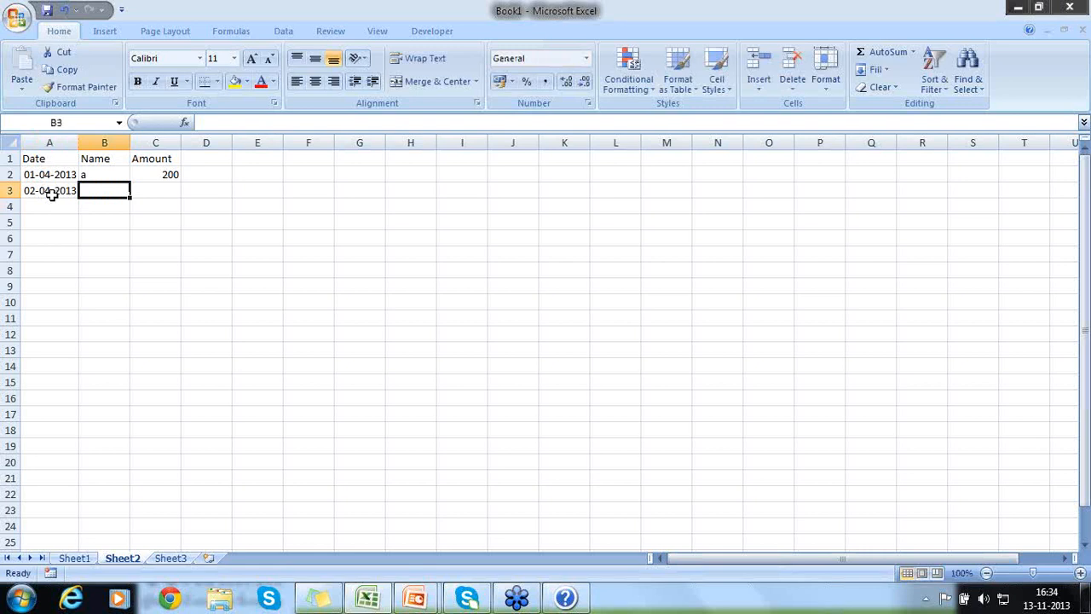
pyautogui.moveTo(51, 175); pyautogui.dragTo(86, 413)
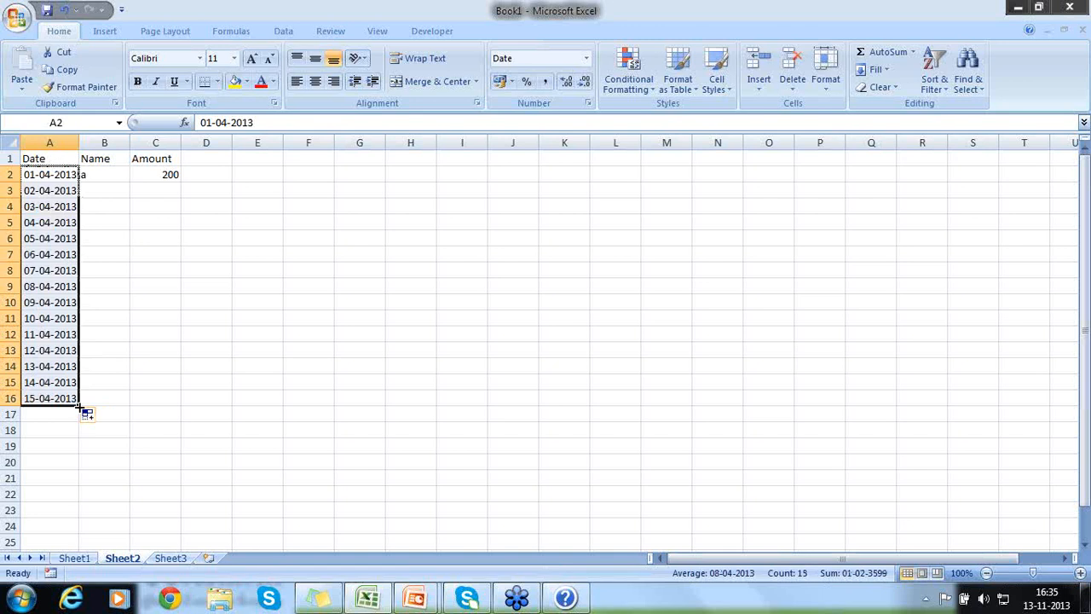
pyautogui.moveTo(81, 408); pyautogui.dragTo(86, 545)
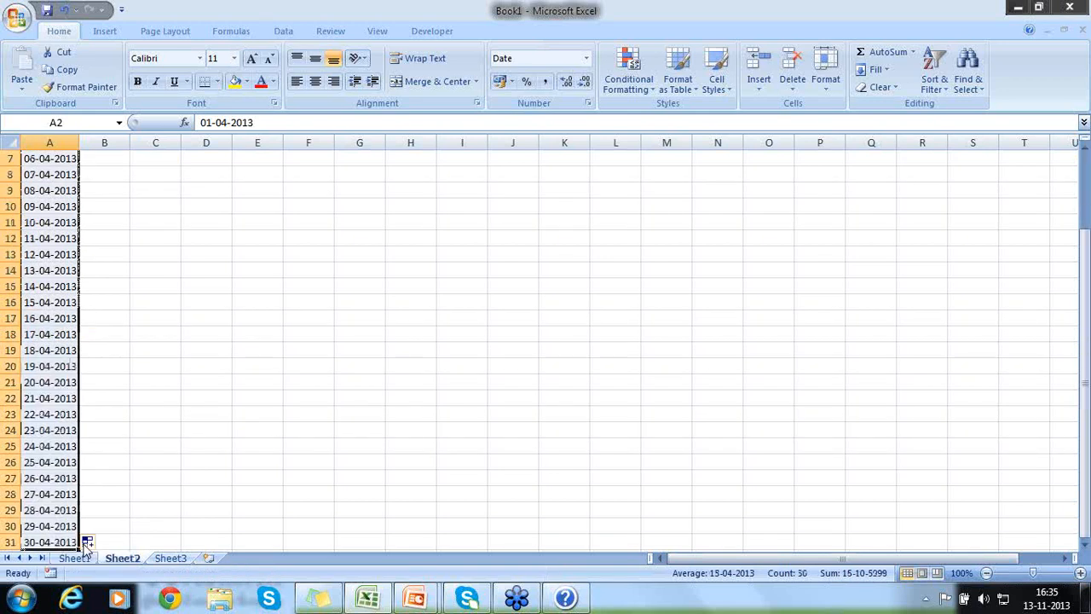
# Copy the name and amount from B2:C2 into every remaining April row, B3:C31.
pyautogui.click(120, 494)
pyautogui.press('Up')
pyautogui.press('Up')
pyautogui.press('Up')
pyautogui.press('Up')
pyautogui.press('Up')
pyautogui.press('Up')
pyautogui.press('Up')
pyautogui.press('Up')
pyautogui.press('Up')
pyautogui.press('Up')
pyautogui.press('Up')
pyautogui.press('Up')
pyautogui.press('Up')
pyautogui.press('Up')
pyautogui.press('Up')
pyautogui.press('Up')
pyautogui.press('Up')
pyautogui.press('Up')
pyautogui.press('Up')
pyautogui.press('Up')
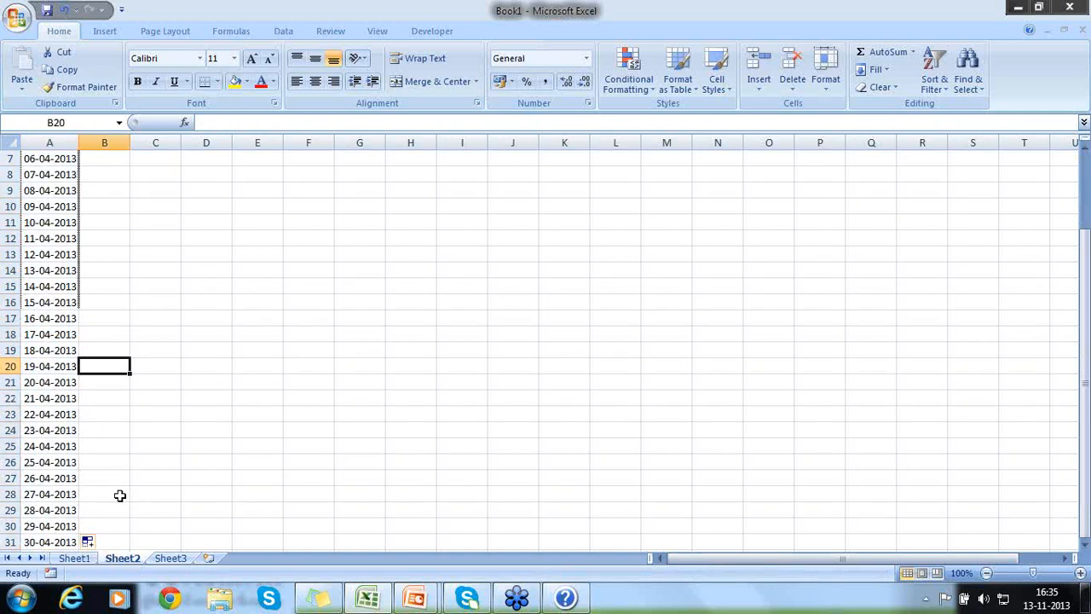
pyautogui.press('Down')
pyautogui.hotkey('shift', 'Right')
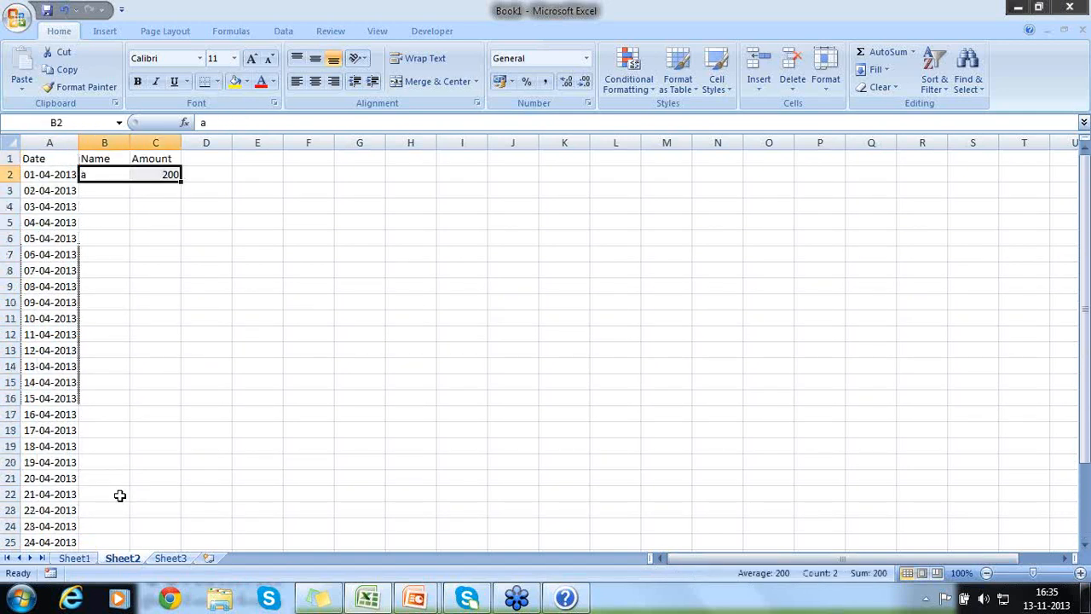
pyautogui.hotkey('ctrl', 'c')
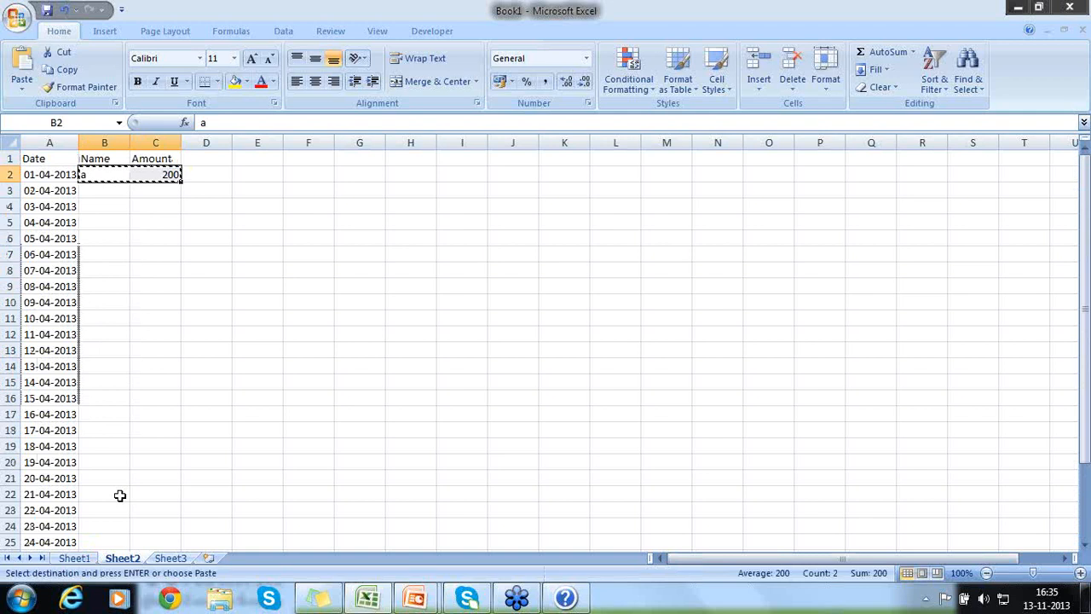
pyautogui.press('Down')
pyautogui.hotkey('shift', 'Down')
pyautogui.hotkey('shift', 'Down')
pyautogui.hotkey('shift', 'Down')
pyautogui.hotkey('shift', 'Down')
pyautogui.hotkey('shift', 'Down')
pyautogui.hotkey('shift', 'Down')
pyautogui.hotkey('shift', 'Down')
pyautogui.hotkey('shift', 'Down')
pyautogui.hotkey('shift', 'Down')
pyautogui.hotkey('shift', 'Down')
pyautogui.hotkey('shift', 'Down')
pyautogui.hotkey('shift', 'Down')
pyautogui.hotkey('shift', 'Down')
pyautogui.hotkey('shift', 'Down')
pyautogui.hotkey('shift', 'Down')
pyautogui.hotkey('shift', 'Down')
pyautogui.hotkey('shift', 'Down')
pyautogui.hotkey('shift', 'Down')
pyautogui.hotkey('shift', 'Down')
pyautogui.hotkey('shift', 'Down')
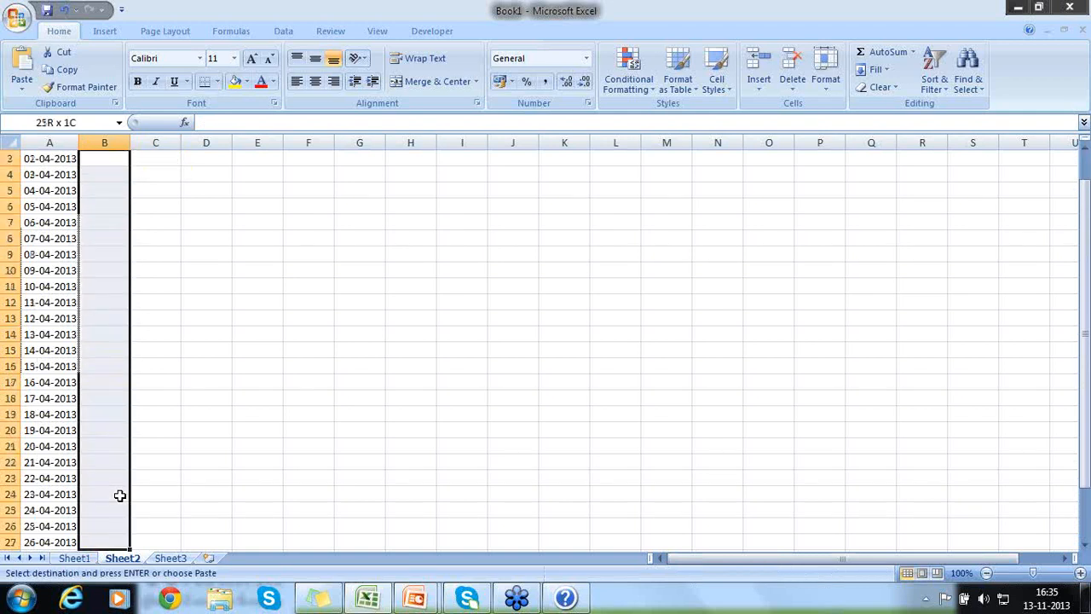
pyautogui.hotkey('shift', 'Down')
pyautogui.hotkey('shift', 'Down')
pyautogui.hotkey('shift', 'Down')
pyautogui.hotkey('shift', 'Down')
pyautogui.hotkey('ctrl', 'v')
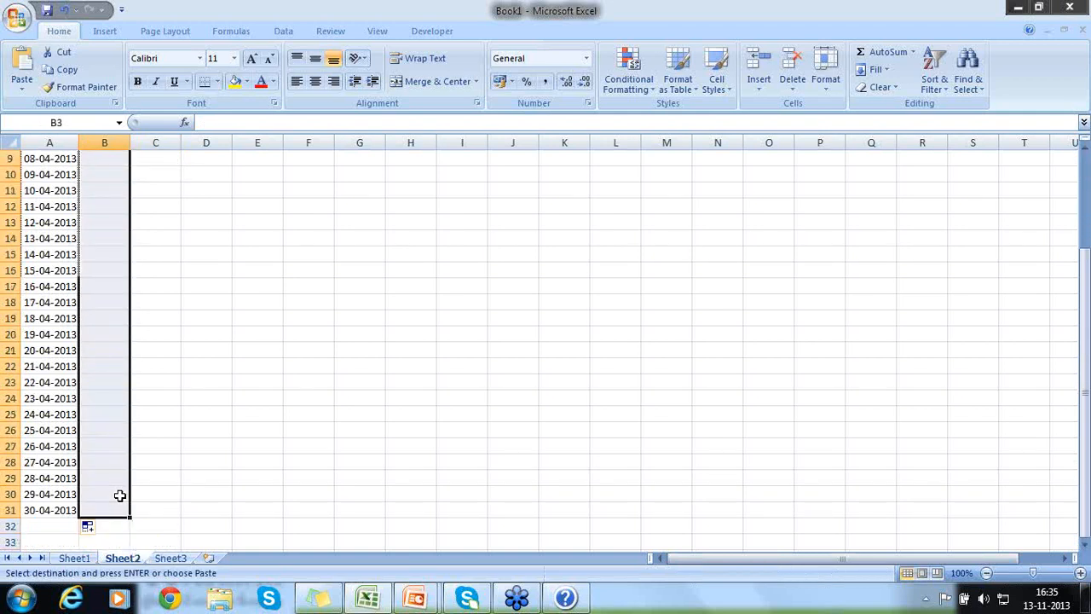
pyautogui.scroll(3, 120, 495)
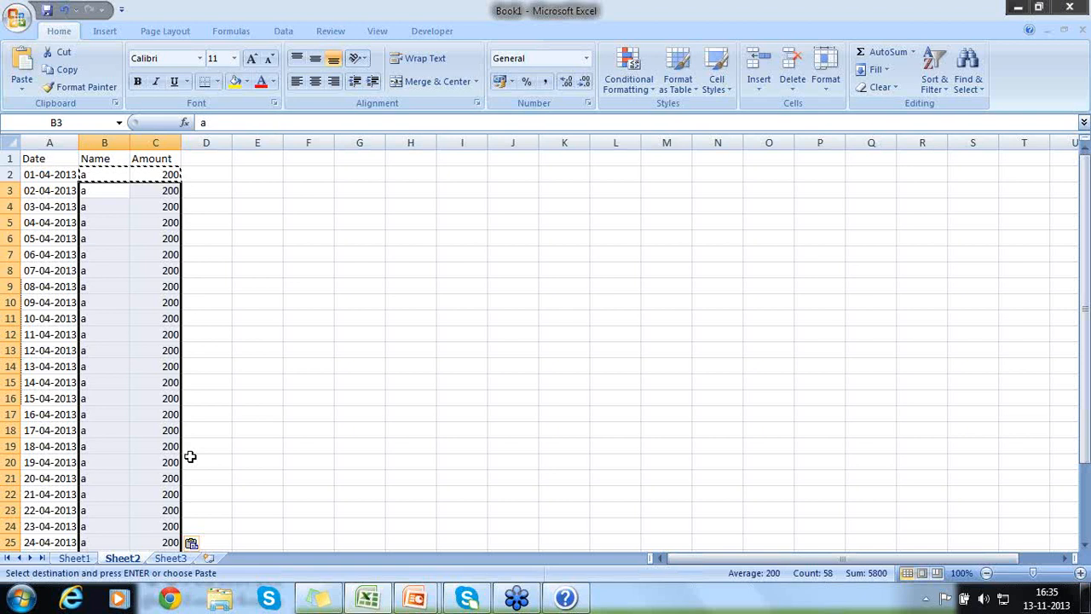
pyautogui.click(45, 174)
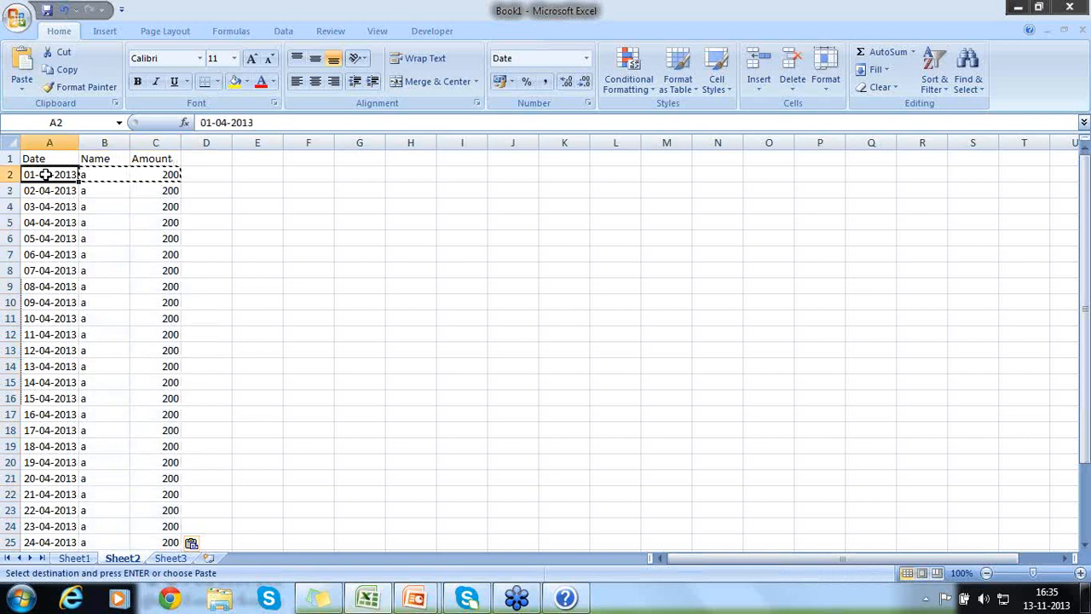
pyautogui.click(92, 174)
pyautogui.press('Escape')
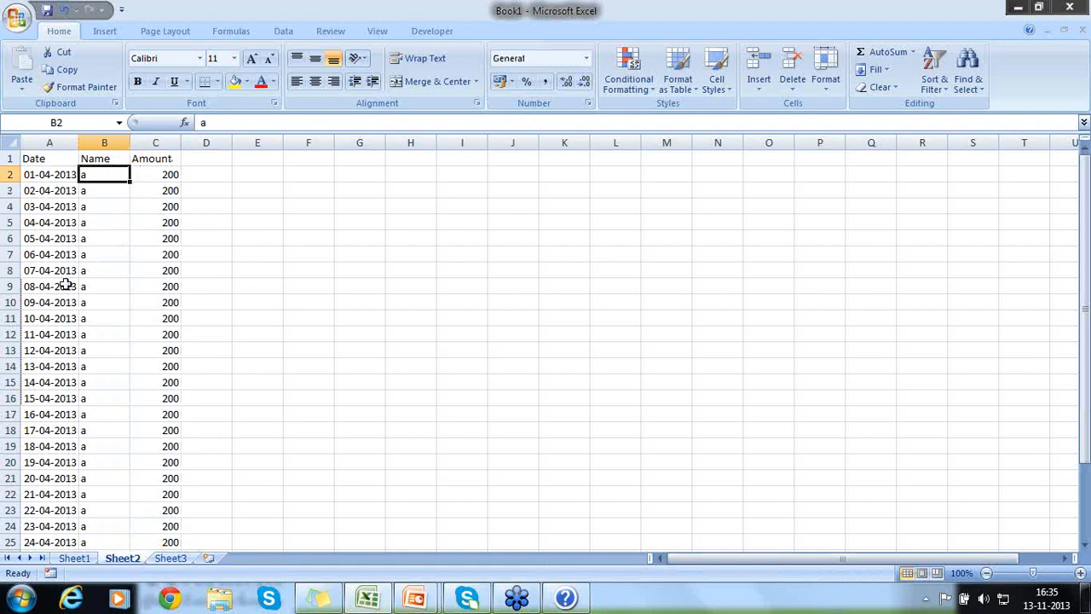
# Extend the daily date series in column A from the end of April to 31-05-2013 in A62.
pyautogui.press('Down')
pyautogui.press('Down')
pyautogui.press('Down')
pyautogui.press('Down')
pyautogui.press('Down')
pyautogui.press('Down')
pyautogui.press('Down')
pyautogui.press('Down')
pyautogui.press('Down')
pyautogui.press('Down')
pyautogui.press('Down')
pyautogui.press('Down')
pyautogui.press('Down')
pyautogui.press('Down')
pyautogui.press('Down')
pyautogui.press('Down')
pyautogui.press('Down')
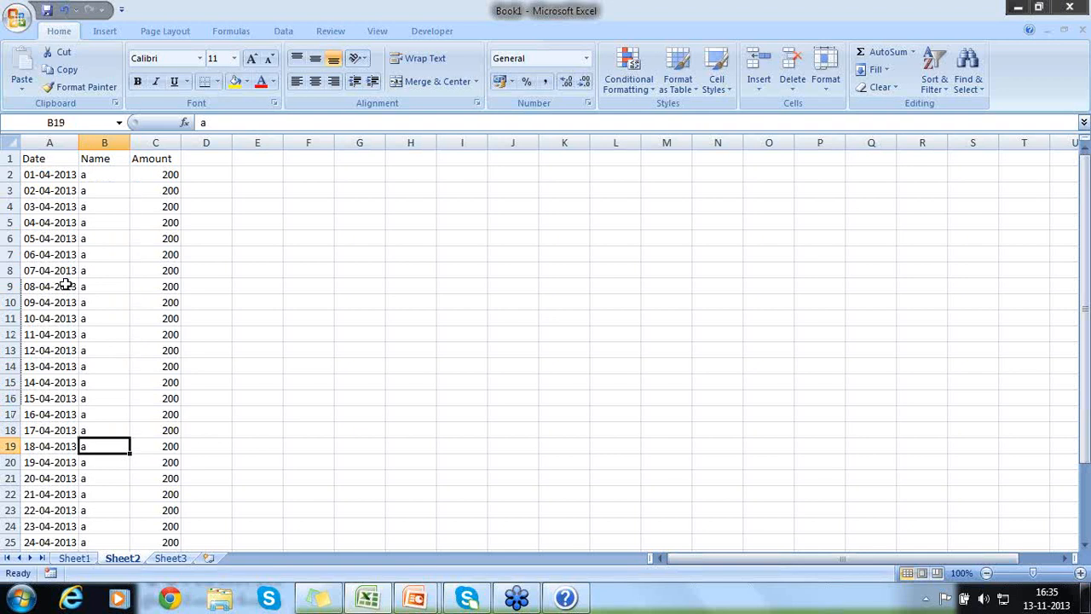
pyautogui.press('Down')
pyautogui.press('Down')
pyautogui.press('Down')
pyautogui.press('Down')
pyautogui.press('Down')
pyautogui.press('Down')
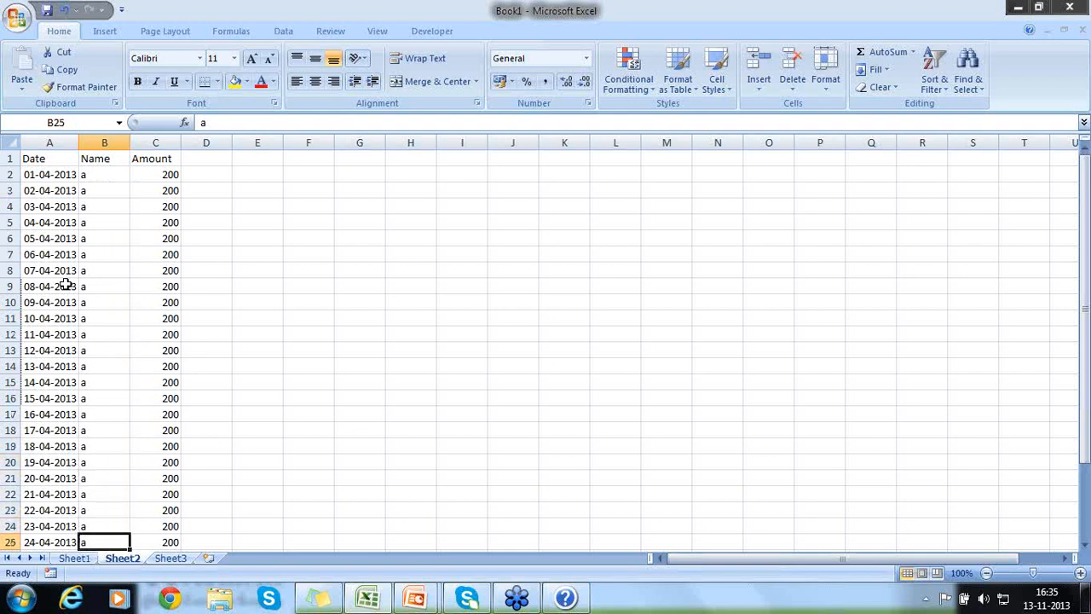
pyautogui.press('Down')
pyautogui.press('Down')
pyautogui.press('Down')
pyautogui.press('Down')
pyautogui.press('Down')
pyautogui.press('Down')
pyautogui.press('Down')
pyautogui.press('Down')
pyautogui.press('Down')
pyautogui.press('Up')
pyautogui.press('Up')
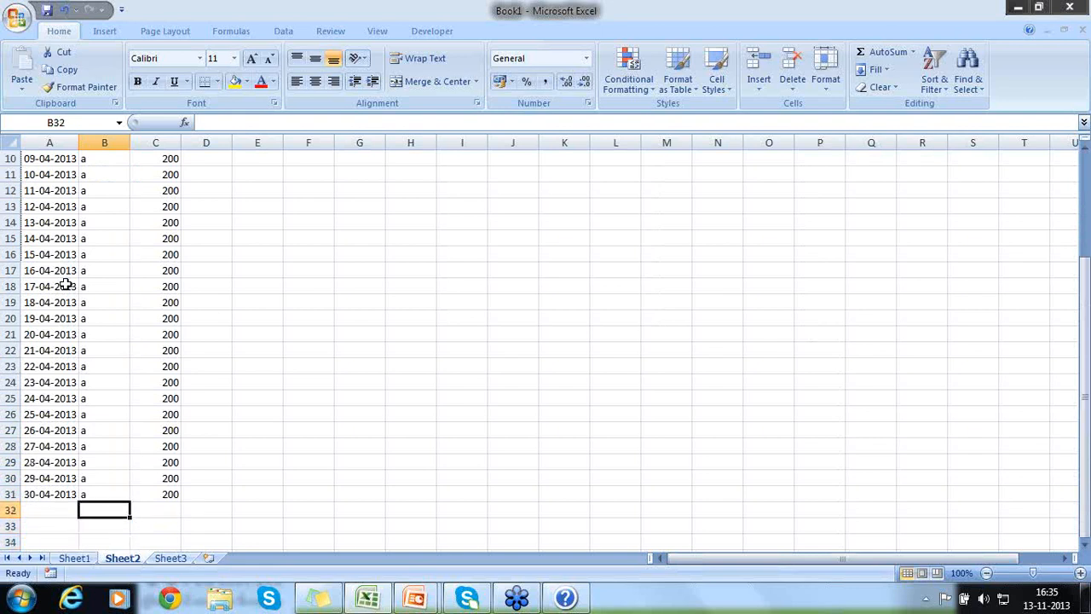
pyautogui.press('Left')
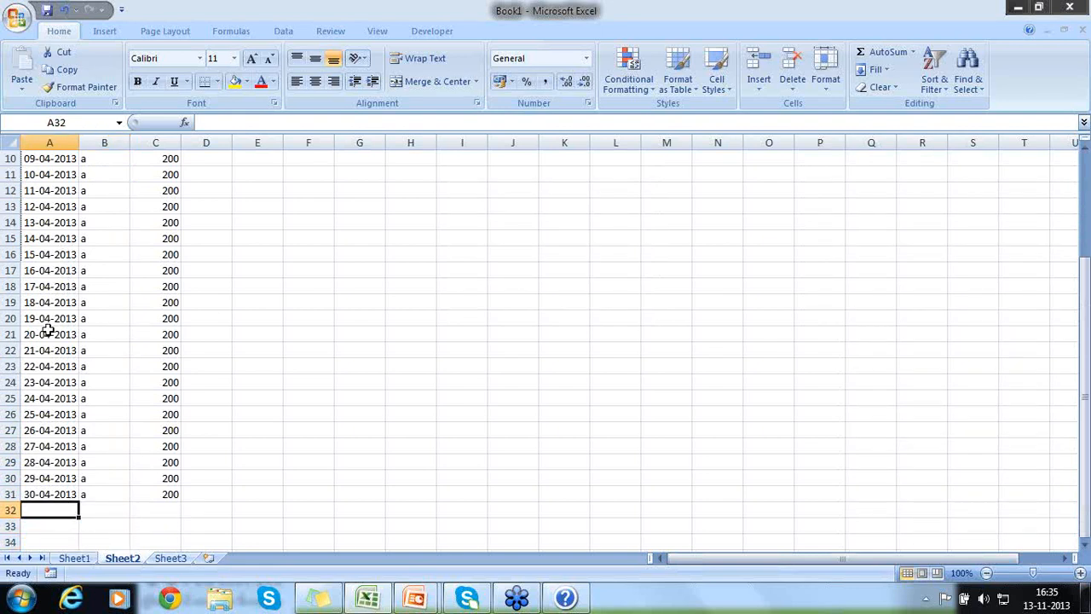
pyautogui.moveTo(49, 359); pyautogui.dragTo(77, 516)
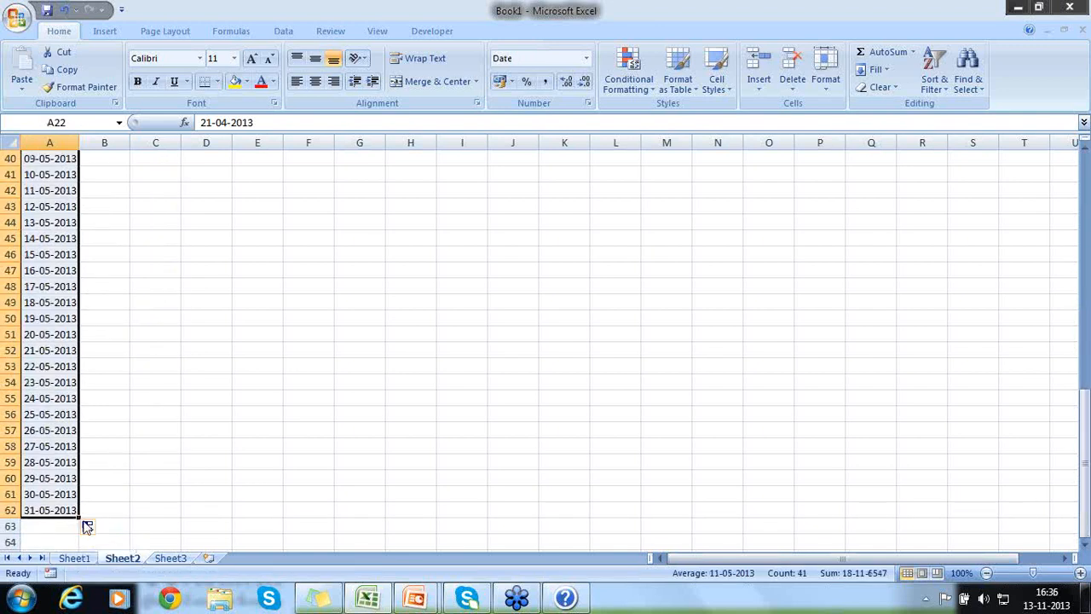
# Copy the name and amount from B31:C31 into every May row, B32:C62.
pyautogui.click(98, 458)
pyautogui.press('Up')
pyautogui.press('Up')
pyautogui.press('Up')
pyautogui.press('Up')
pyautogui.press('Up')
pyautogui.press('Up')
pyautogui.press('Up')
pyautogui.press('Up')
pyautogui.press('Up')
pyautogui.press('Up')
pyautogui.press('Up')
pyautogui.press('Up')
pyautogui.press('Up')
pyautogui.press('Up')
pyautogui.press('Up')
pyautogui.press('Up')
pyautogui.press('Up')
pyautogui.press('Up')
pyautogui.press('Up')
pyautogui.press('Up')
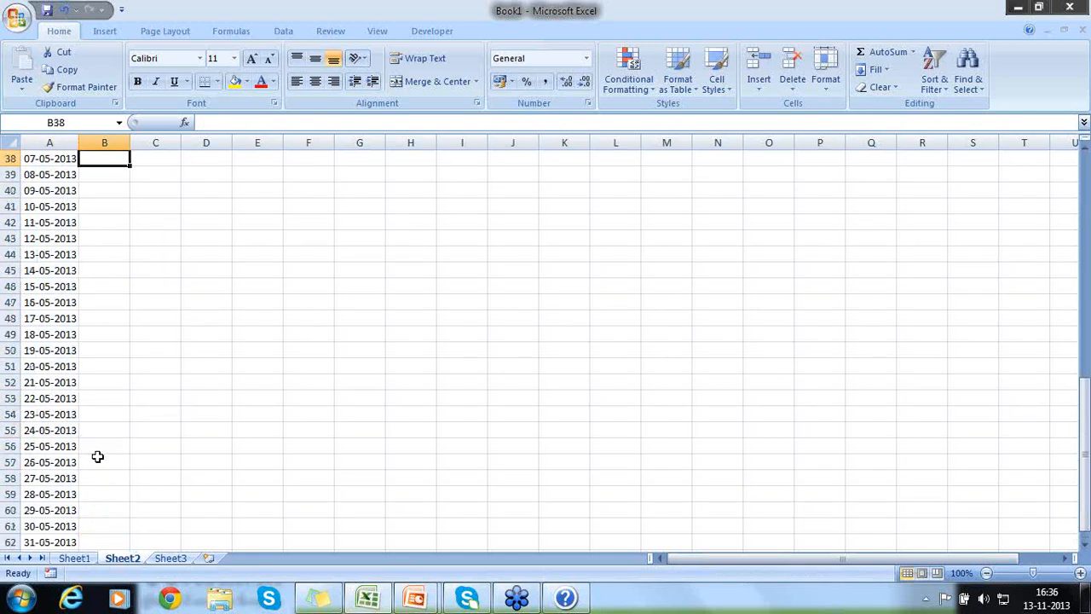
pyautogui.press('Up')
pyautogui.press('Up')
pyautogui.press('Up')
pyautogui.press('Up')
pyautogui.press('Up')
pyautogui.press('Down')
pyautogui.press('Down')
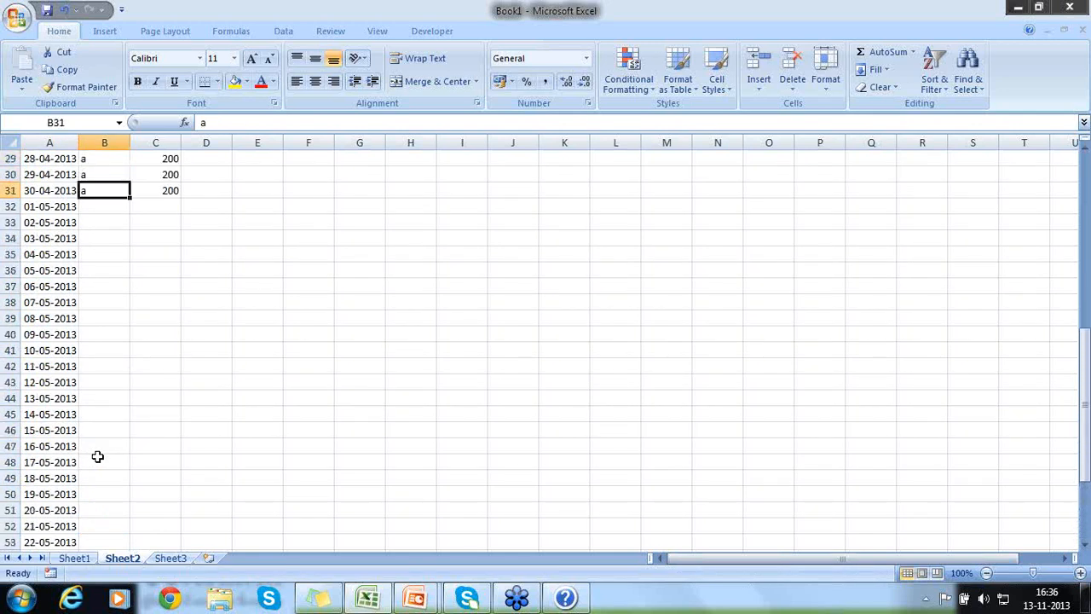
pyautogui.hotkey('shift', 'Right')
pyautogui.hotkey('ctrl', 'c')
pyautogui.press('Down')
pyautogui.hotkey('shift', 'Down')
pyautogui.hotkey('shift', 'Down')
pyautogui.hotkey('shift', 'Down')
pyautogui.hotkey('shift', 'Down')
pyautogui.hotkey('shift', 'Down')
pyautogui.hotkey('shift', 'Down')
pyautogui.hotkey('shift', 'Down')
pyautogui.hotkey('shift', 'Down')
pyautogui.hotkey('shift', 'Down')
pyautogui.hotkey('shift', 'Down')
pyautogui.hotkey('shift', 'Down')
pyautogui.hotkey('shift', 'Down')
pyautogui.hotkey('shift', 'Down')
pyautogui.hotkey('shift', 'Down')
pyautogui.hotkey('shift', 'Down')
pyautogui.hotkey('shift', 'Down')
pyautogui.hotkey('shift', 'Down')
pyautogui.hotkey('shift', 'Down')
pyautogui.hotkey('shift', 'Down')
pyautogui.hotkey('shift', 'Down')
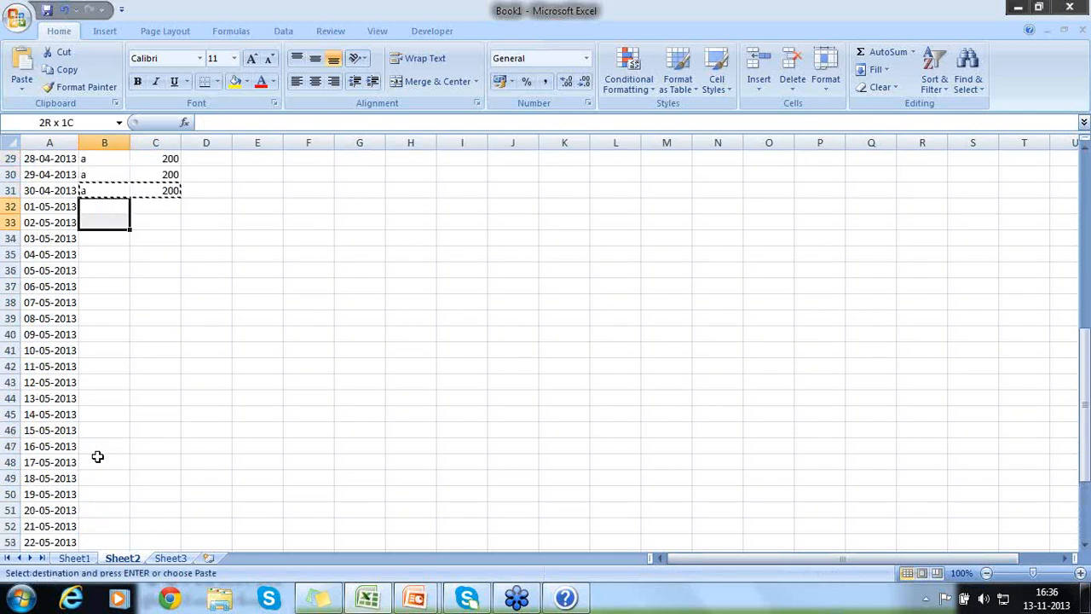
pyautogui.hotkey('shift', 'Down')
pyautogui.hotkey('shift', 'Down')
pyautogui.hotkey('shift', 'Down')
pyautogui.hotkey('shift', 'Down')
pyautogui.hotkey('shift', 'Down')
pyautogui.hotkey('shift', 'Down')
pyautogui.hotkey('shift', 'Down')
pyautogui.hotkey('shift', 'Down')
pyautogui.hotkey('shift', 'Down')
pyautogui.hotkey('shift', 'Down')
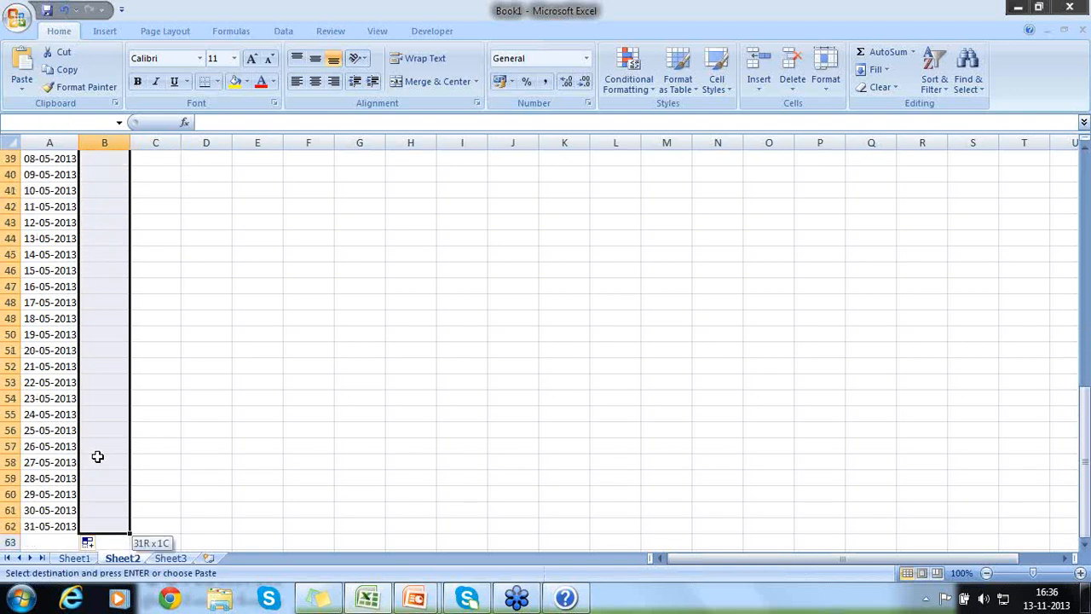
pyautogui.hotkey('ctrl', 'v')
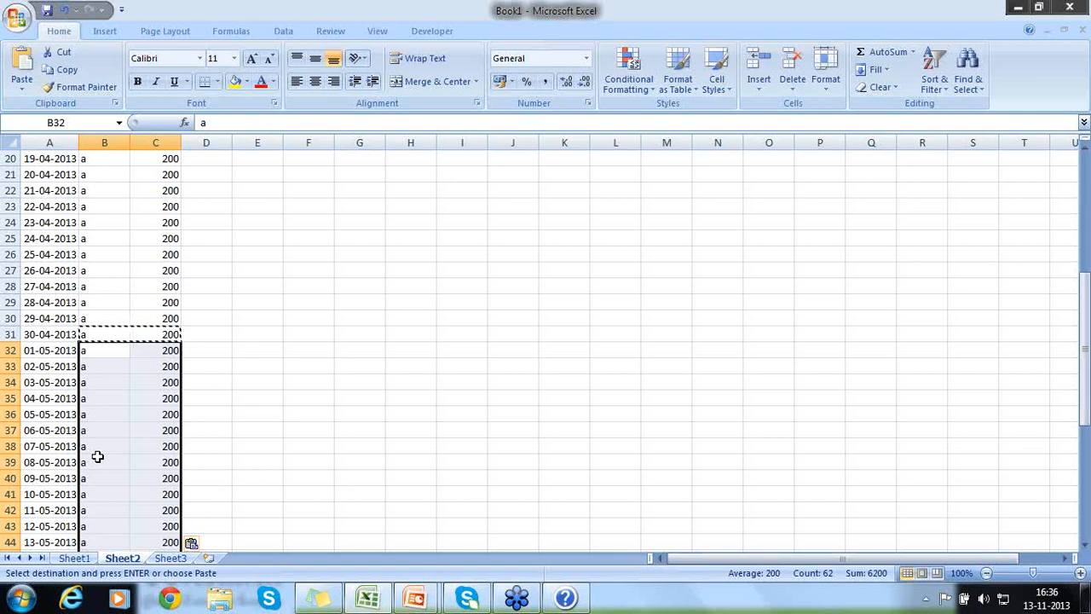
# Look through the filled May rows down to the end of the table.
pyautogui.press('Down')
pyautogui.press('Down')
pyautogui.press('Down')
pyautogui.press('Down')
pyautogui.press('Down')
pyautogui.press('Down')
pyautogui.press('Down')
pyautogui.press('Down')
pyautogui.press('Down')
pyautogui.press('Down')
pyautogui.press('Down')
pyautogui.press('Down')
pyautogui.press('Down')
pyautogui.press('Down')
pyautogui.press('Down')
pyautogui.press('Down')
pyautogui.press('Down')
pyautogui.press('Down')
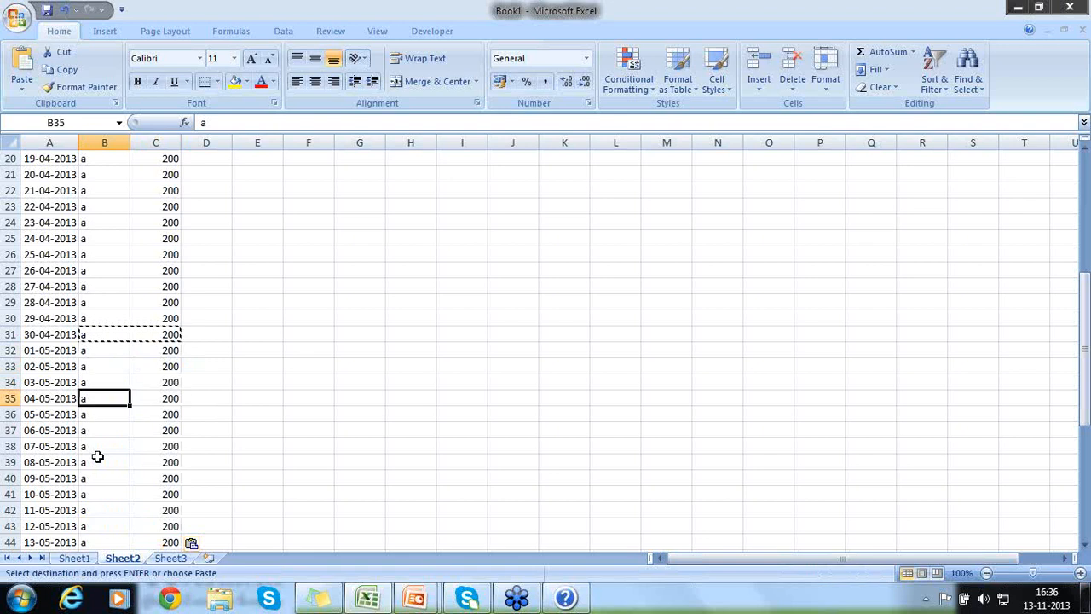
pyautogui.press('Down')
pyautogui.press('Down')
pyautogui.press('Down')
pyautogui.press('Down')
pyautogui.press('Down')
pyautogui.press('Down')
pyautogui.press('Down')
pyautogui.press('Down')
pyautogui.press('Down')
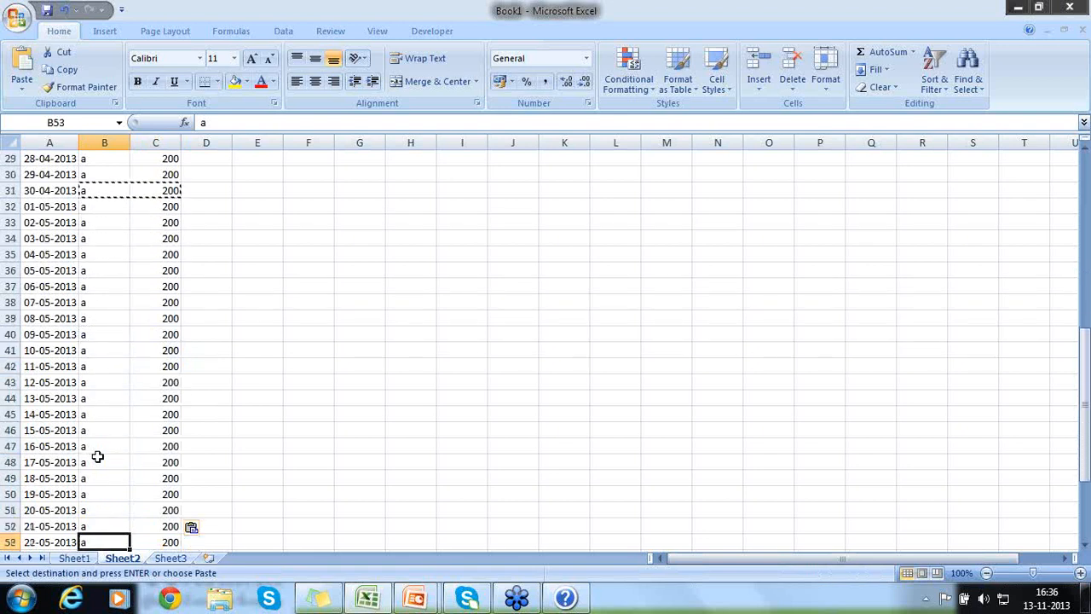
pyautogui.press('Down')
pyautogui.press('Down')
pyautogui.press('Down')
pyautogui.press('Down')
pyautogui.press('Down')
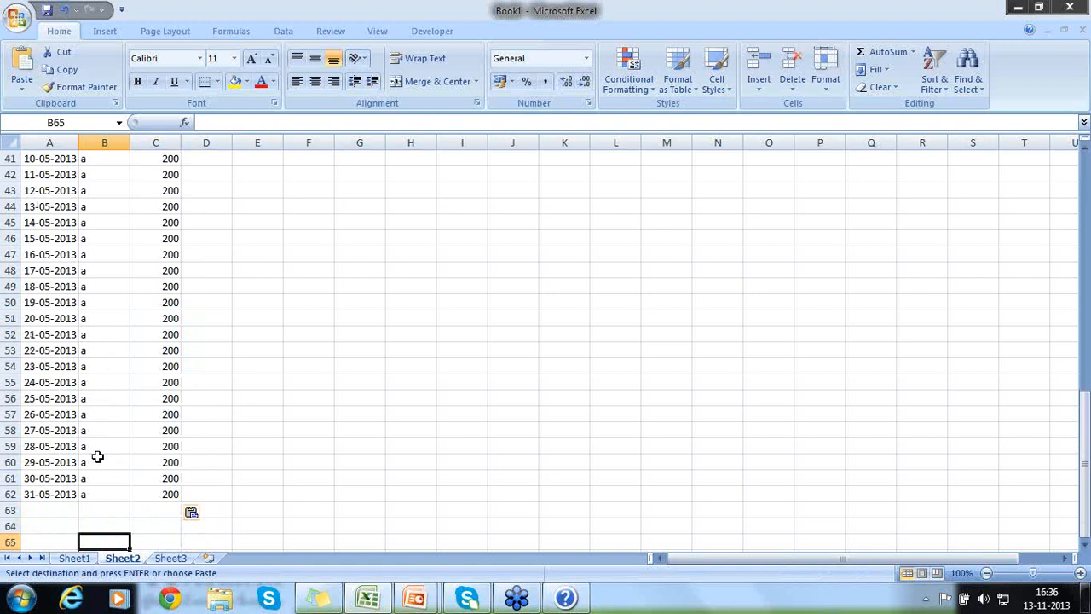
# Insert a blank column before the Date column.
pyautogui.click(50, 143)
pyautogui.rightClick(50, 143)
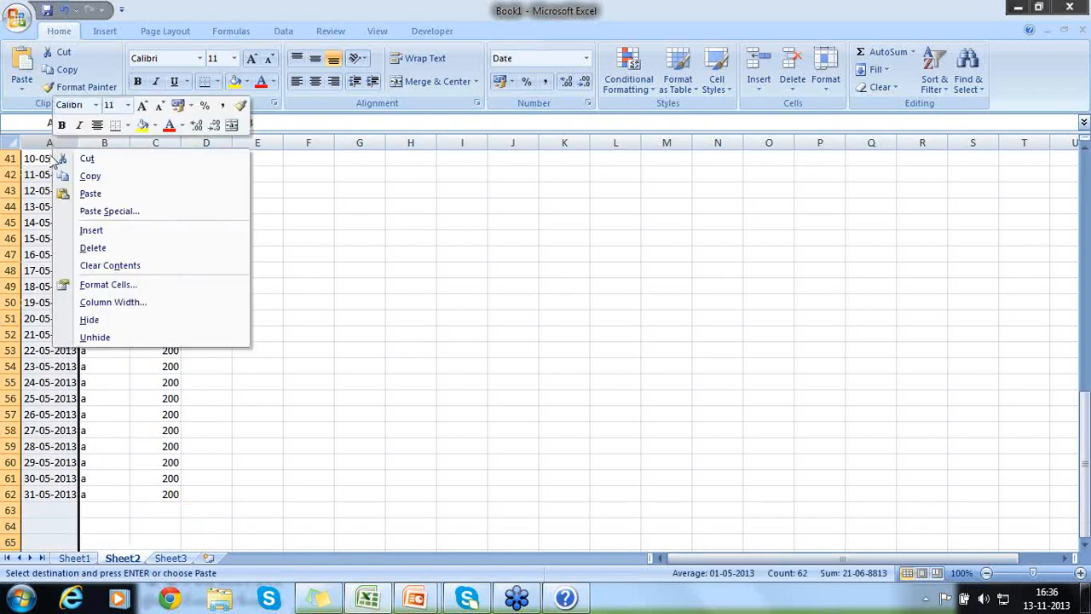
pyautogui.click(91, 232)
# Enter the heading Month in A1 and the month Apr-2013 in A2.
pyautogui.click(43, 159)
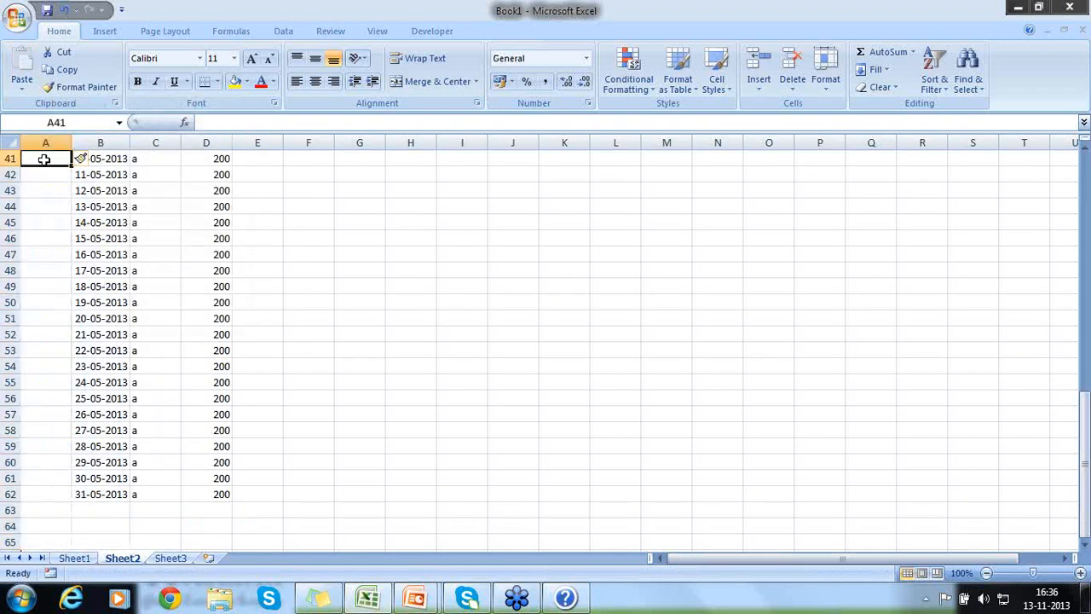
pyautogui.press('pageup')
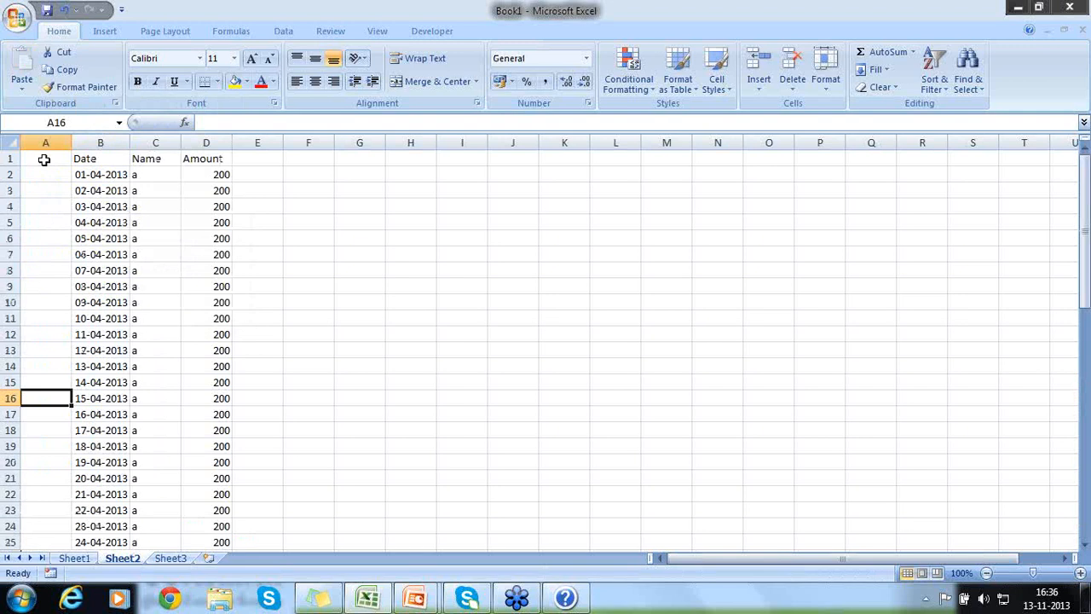
pyautogui.press('Up')
pyautogui.press('Up')
pyautogui.press('Up')
pyautogui.press('Up')
pyautogui.press('Up')
pyautogui.press('Up')
pyautogui.press('Up')
pyautogui.press('Up')
pyautogui.press('Up')
pyautogui.press('Up')
pyautogui.press('Up')
pyautogui.press('Up')
pyautogui.press('Up')
pyautogui.press('Up')
pyautogui.press('Up')
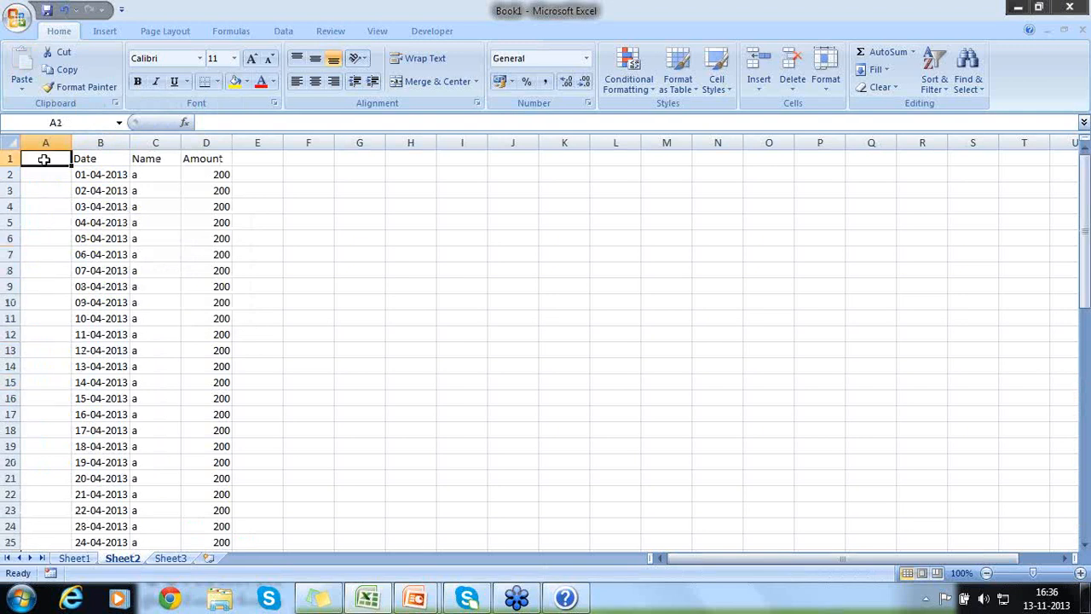
pyautogui.write('Month')
pyautogui.press('Return')
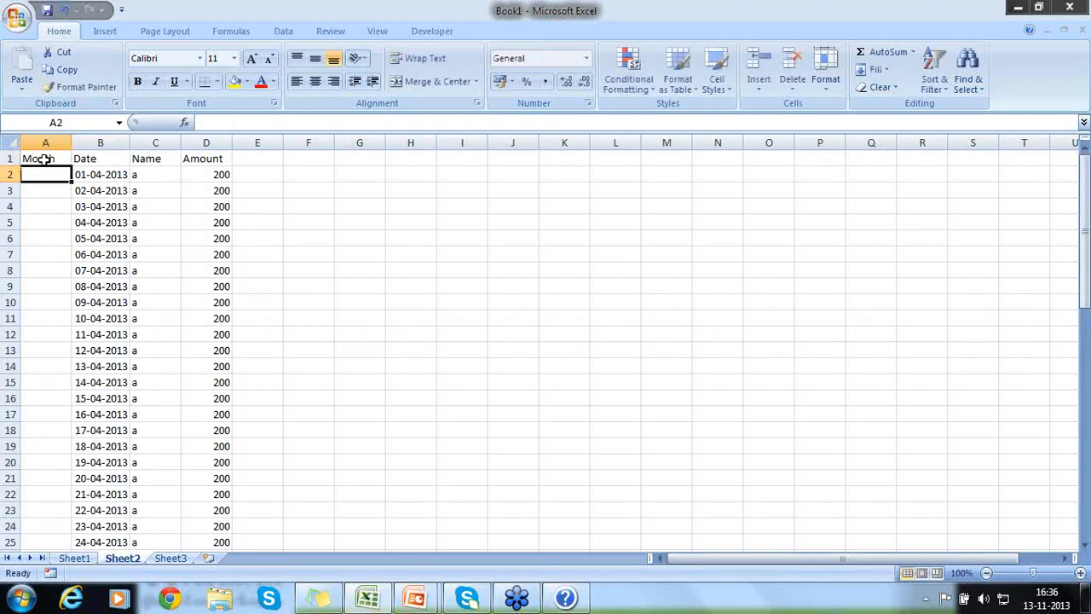
pyautogui.write('Apr-')
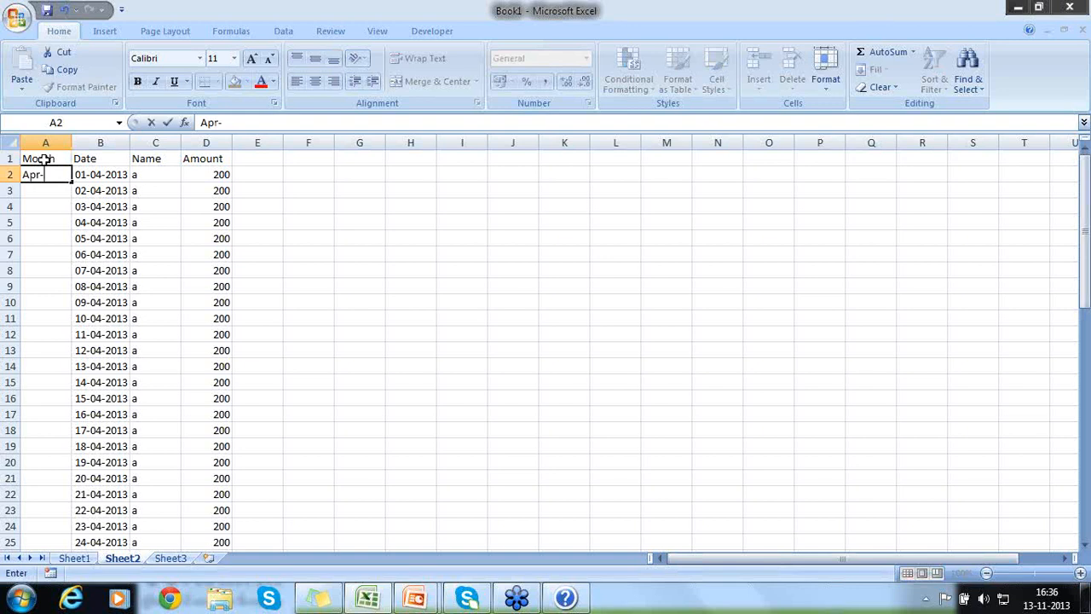
pyautogui.write('2013')
pyautogui.press('Return')
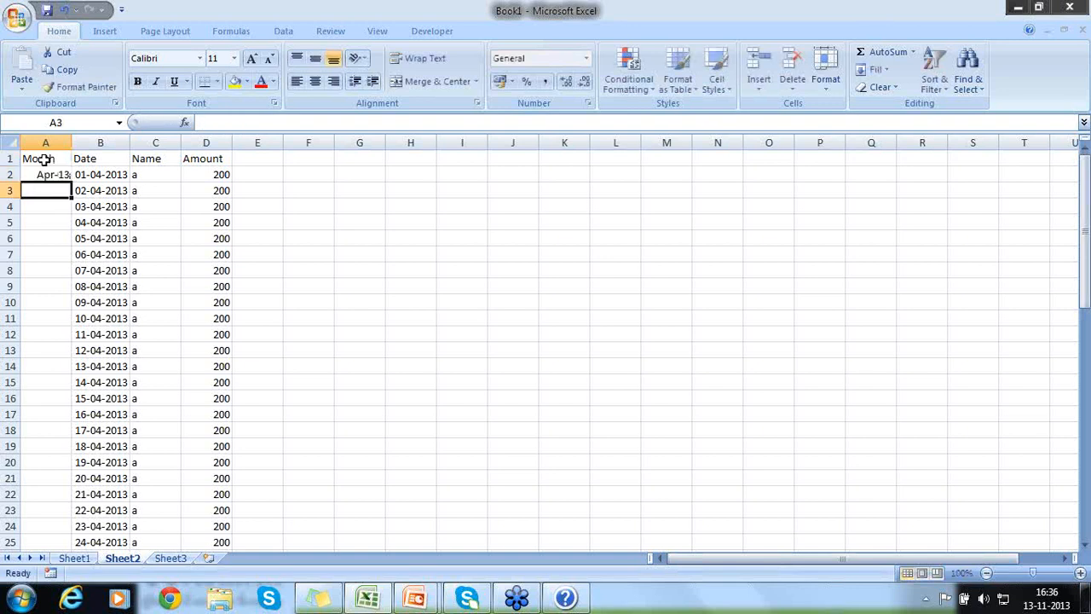
# Copy the month from A2 into the remaining April rows, A3:A31.
pyautogui.press('Up')
pyautogui.hotkey('ctrl', 'c')
pyautogui.press('Down')
pyautogui.hotkey('shift', 'Down')
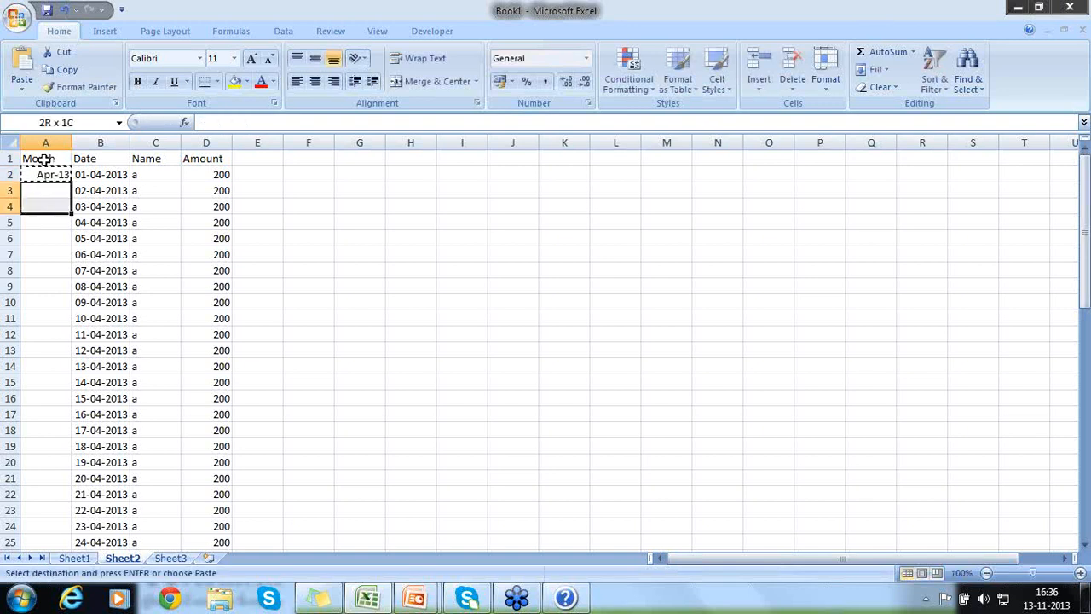
pyautogui.hotkey('shift', 'Down')
pyautogui.hotkey('shift', 'Down')
pyautogui.hotkey('shift', 'Down')
pyautogui.hotkey('shift', 'Down')
pyautogui.hotkey('shift', 'Down')
pyautogui.hotkey('shift', 'Down')
pyautogui.hotkey('shift', 'Down')
pyautogui.hotkey('shift', 'Down')
pyautogui.hotkey('shift', 'Down')
pyautogui.hotkey('shift', 'Down')
pyautogui.hotkey('shift', 'Down')
pyautogui.hotkey('shift', 'Down')
pyautogui.hotkey('shift', 'Down')
pyautogui.hotkey('shift', 'Down')
pyautogui.hotkey('shift', 'Down')
pyautogui.hotkey('shift', 'Down')
pyautogui.hotkey('shift', 'Down')
pyautogui.hotkey('shift', 'Down')
pyautogui.hotkey('shift', 'Down')
pyautogui.hotkey('shift', 'Down')
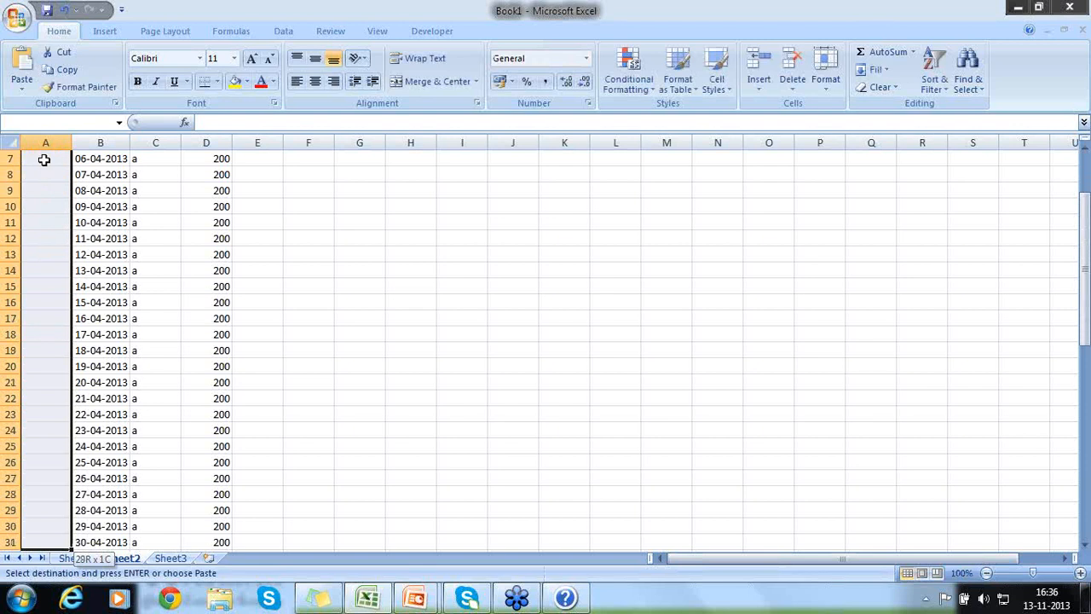
pyautogui.hotkey('ctrl', 'v')
pyautogui.press('Down')
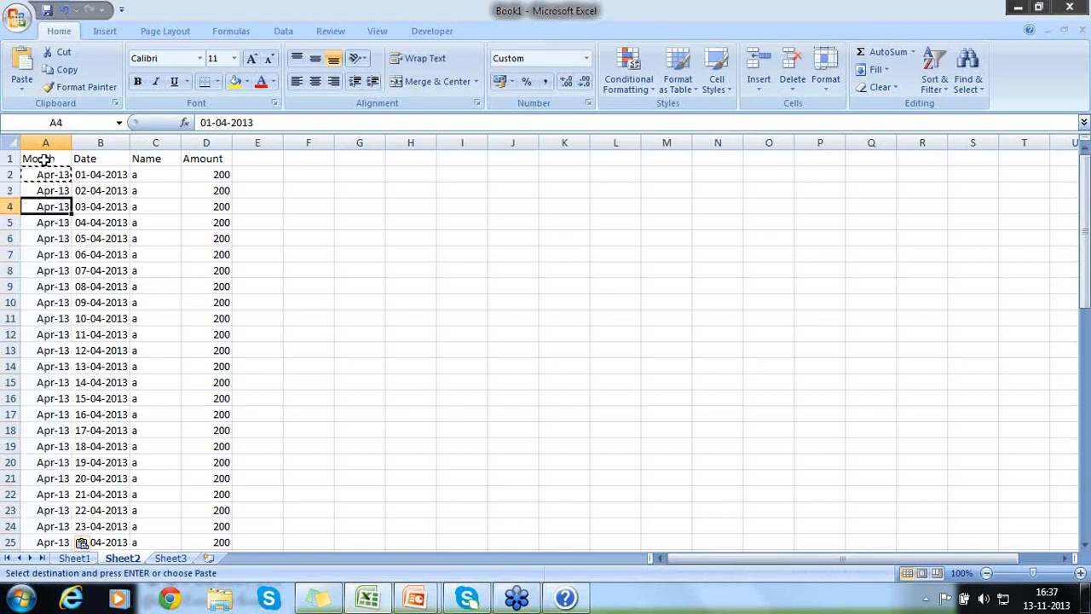
# Enter the month May-2013 in A32, beside the first May date.
pyautogui.press('Down')
pyautogui.press('Down')
pyautogui.press('Down')
pyautogui.press('Down')
pyautogui.press('Down')
pyautogui.press('Down')
pyautogui.press('Down')
pyautogui.press('Down')
pyautogui.press('Down')
pyautogui.press('Down')
pyautogui.press('Down')
pyautogui.press('Down')
pyautogui.press('Down')
pyautogui.press('Down')
pyautogui.press('Down')
pyautogui.press('Down')
pyautogui.press('Down')
pyautogui.press('Down')
pyautogui.press('Down')
pyautogui.press('Down')
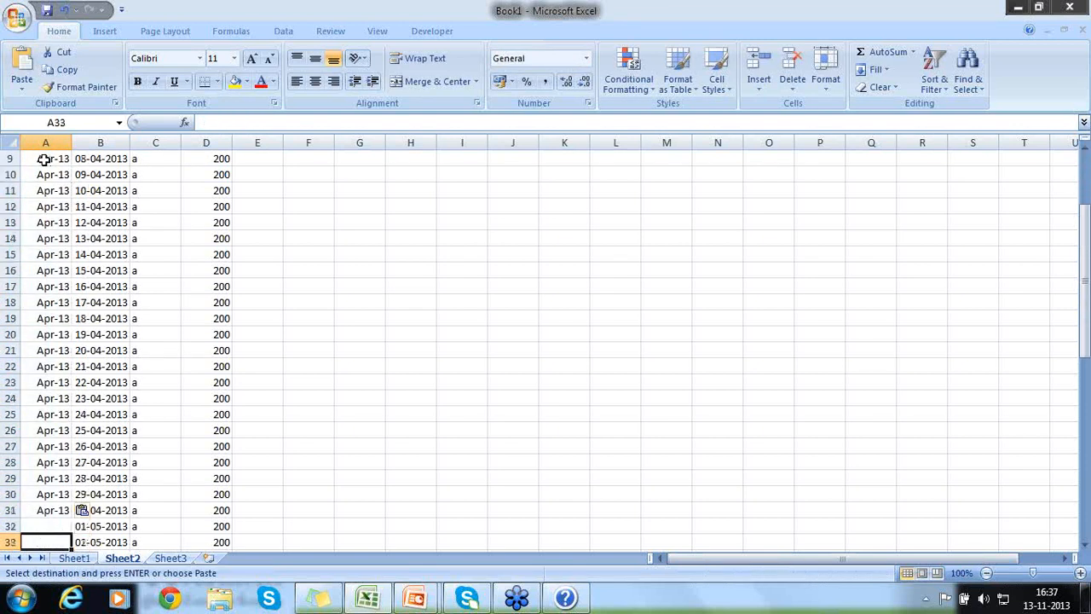
pyautogui.press('Up')
pyautogui.write('M')
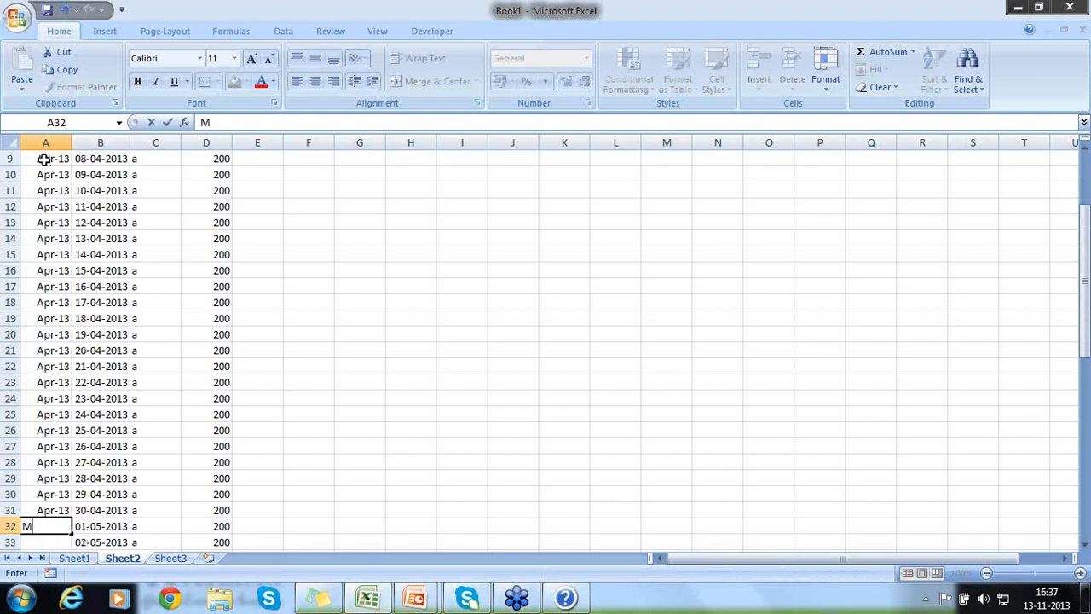
pyautogui.write('ay-2013')
pyautogui.press('Return')
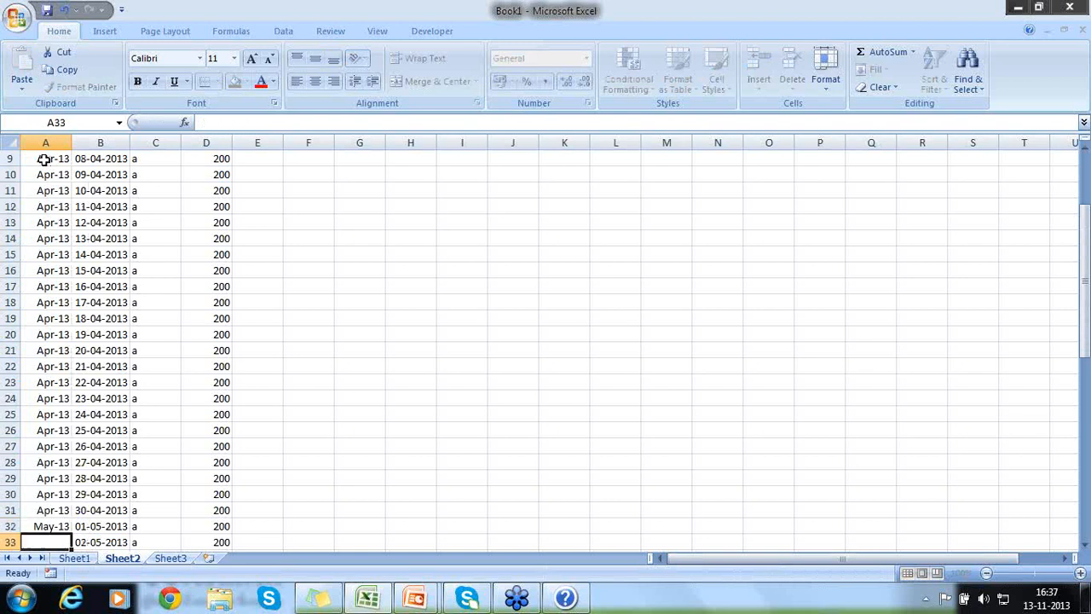
# Copy the month from A32 into the remaining May rows, A33:A62.
pyautogui.press('Up')
pyautogui.hotkey('ctrl', 'c')
pyautogui.press('Down')
pyautogui.hotkey('shift', 'Down')
pyautogui.hotkey('shift', 'Down')
pyautogui.hotkey('shift', 'Down')
pyautogui.hotkey('shift', 'Down')
pyautogui.hotkey('shift', 'Down')
pyautogui.hotkey('shift', 'Down')
pyautogui.hotkey('shift', 'Down')
pyautogui.hotkey('shift', 'Down')
pyautogui.hotkey('shift', 'Down')
pyautogui.hotkey('shift', 'Down')
pyautogui.hotkey('shift', 'Down')
pyautogui.hotkey('shift', 'Down')
pyautogui.hotkey('shift', 'Down')
pyautogui.hotkey('shift', 'Down')
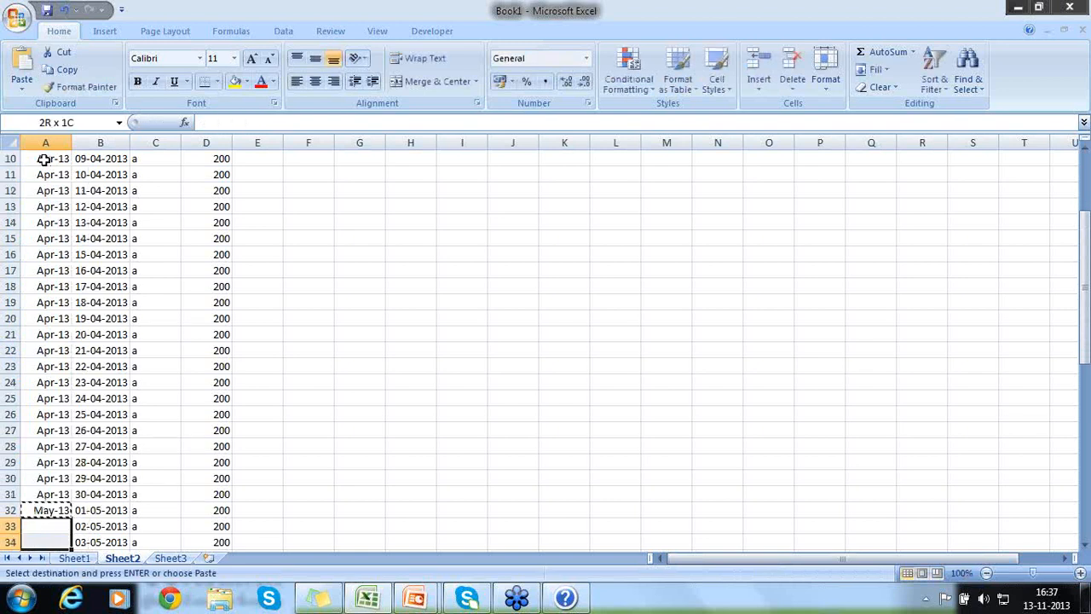
pyautogui.hotkey('shift', 'Down')
pyautogui.hotkey('shift', 'Down')
pyautogui.hotkey('shift', 'Down')
pyautogui.hotkey('shift', 'Down')
pyautogui.hotkey('shift', 'Down')
pyautogui.hotkey('shift', 'Down')
pyautogui.hotkey('shift', 'Down')
pyautogui.hotkey('shift', 'Down')
pyautogui.hotkey('shift', 'Down')
pyautogui.hotkey('shift', 'Down')
pyautogui.hotkey('shift', 'Down')
pyautogui.hotkey('shift', 'Down')
pyautogui.hotkey('shift', 'Down')
pyautogui.hotkey('shift', 'Down')
pyautogui.hotkey('shift', 'Down')
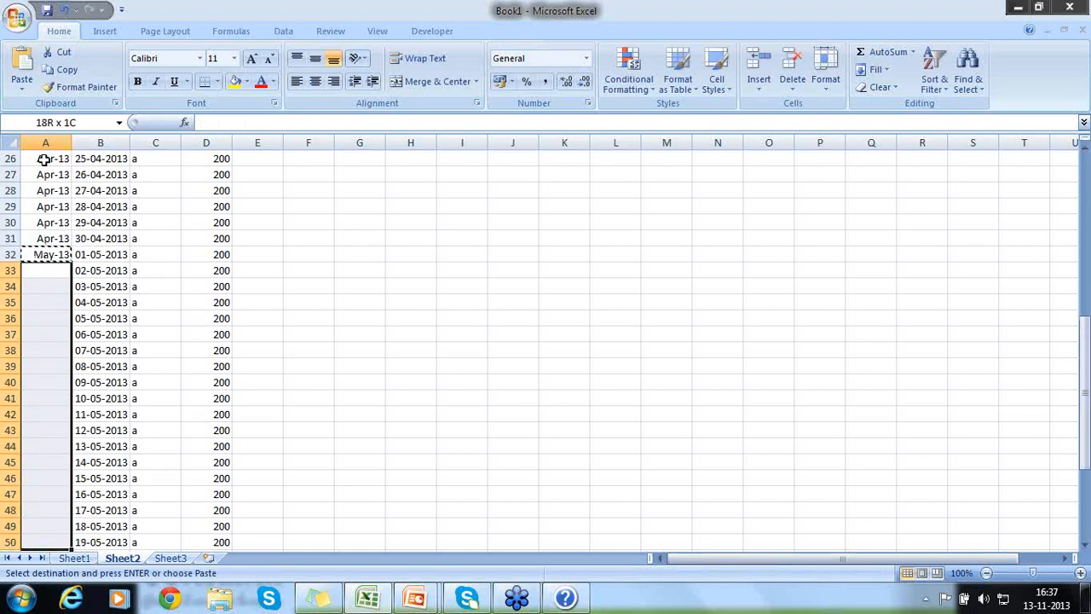
pyautogui.hotkey('shift', 'Down')
pyautogui.hotkey('shift', 'Down')
pyautogui.hotkey('shift', 'Up')
pyautogui.hotkey('shift', 'Up')
pyautogui.hotkey('shift', 'Up')
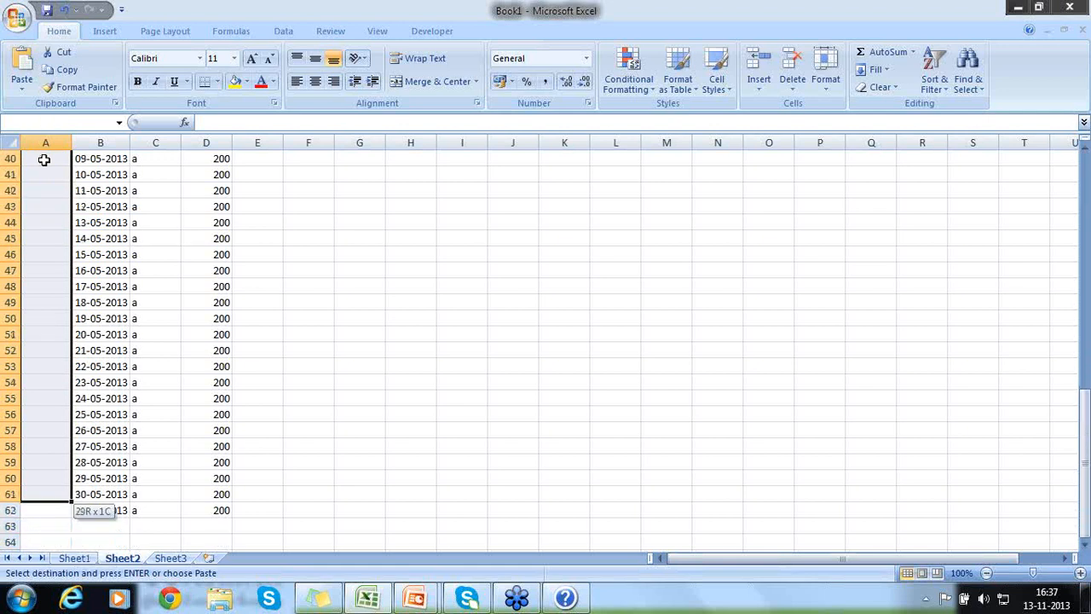
pyautogui.hotkey('shift', 'Down')
pyautogui.hotkey('ctrl', 'v')
pyautogui.press('Up')
pyautogui.press('Up')
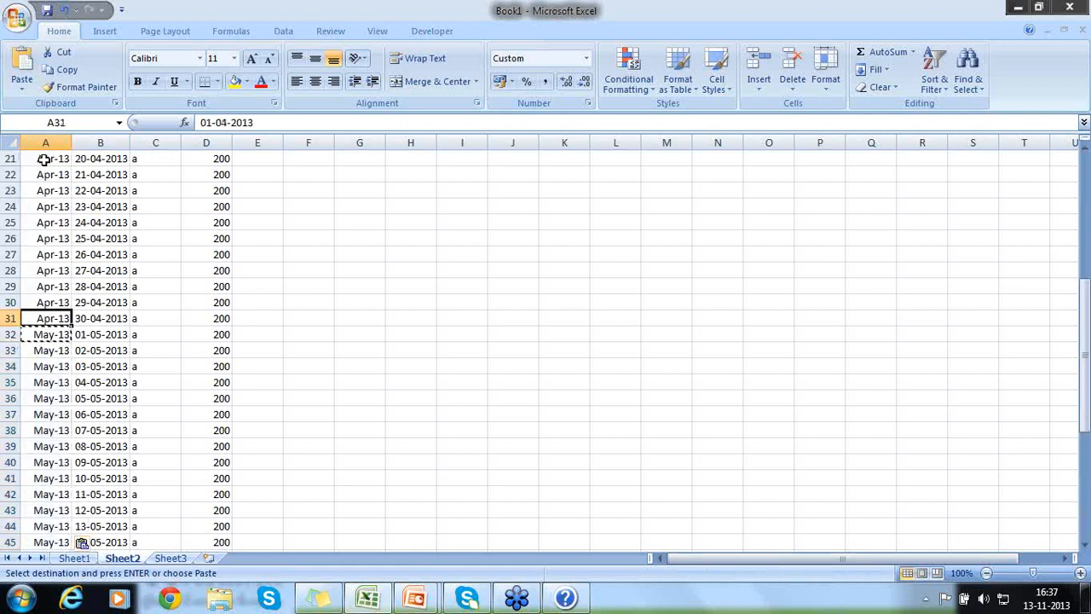
pyautogui.press('pageup')
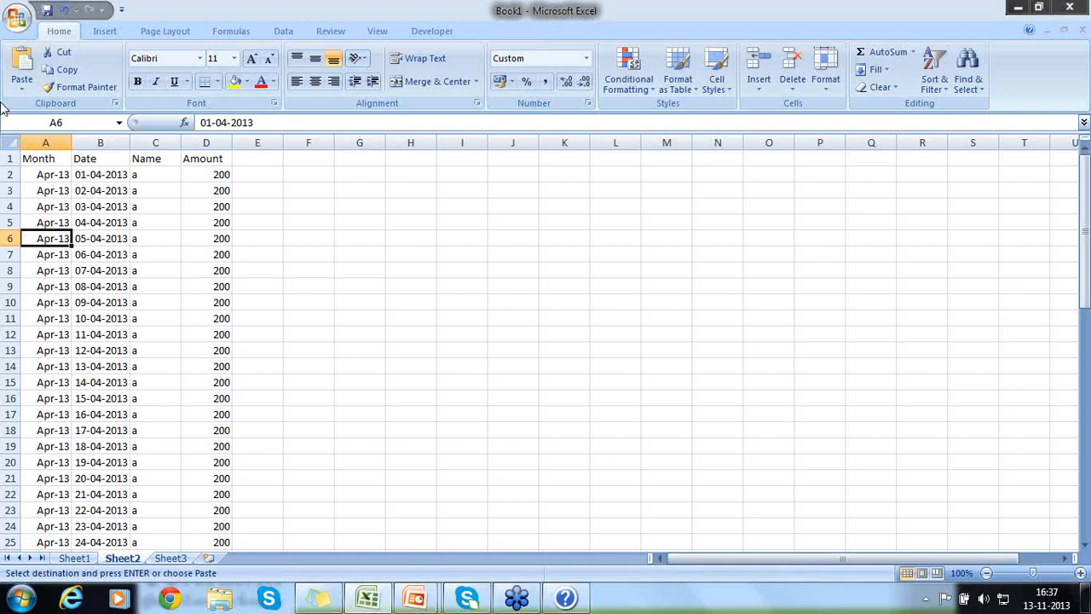
# Create a PivotTable from columns A:D of Sheet2, placed on a new worksheet.
pyautogui.click(8, 143)
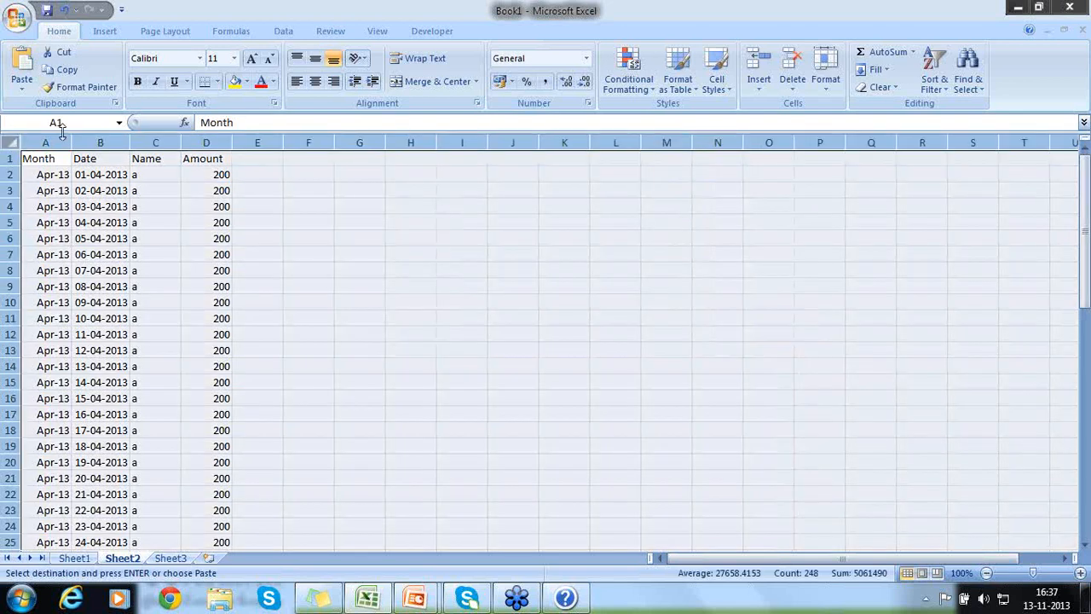
pyautogui.moveTo(43, 142); pyautogui.dragTo(191, 143)
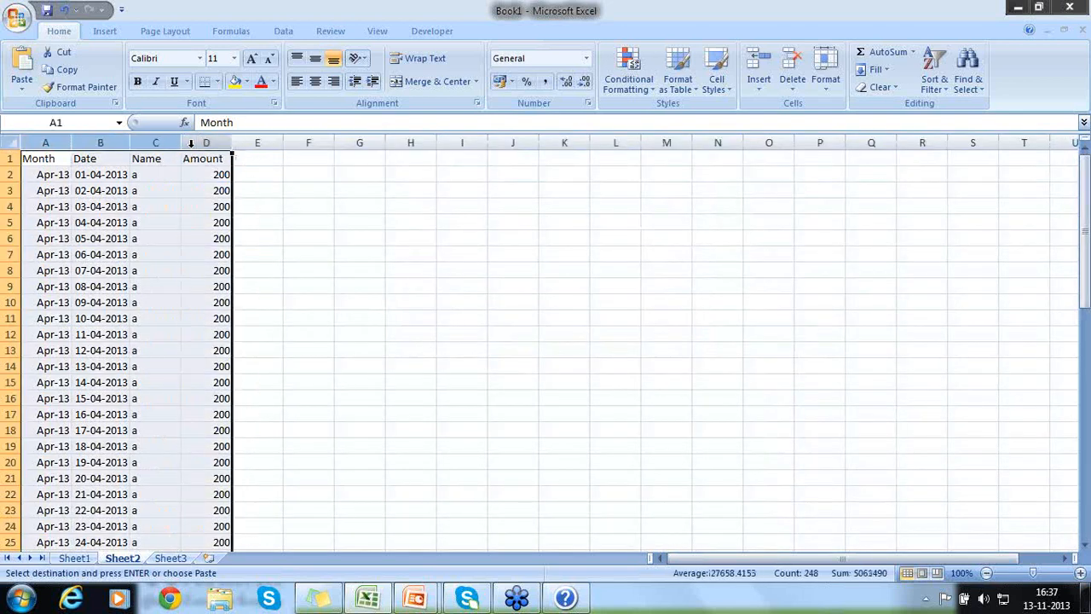
pyautogui.hotkey('alt', 'd')
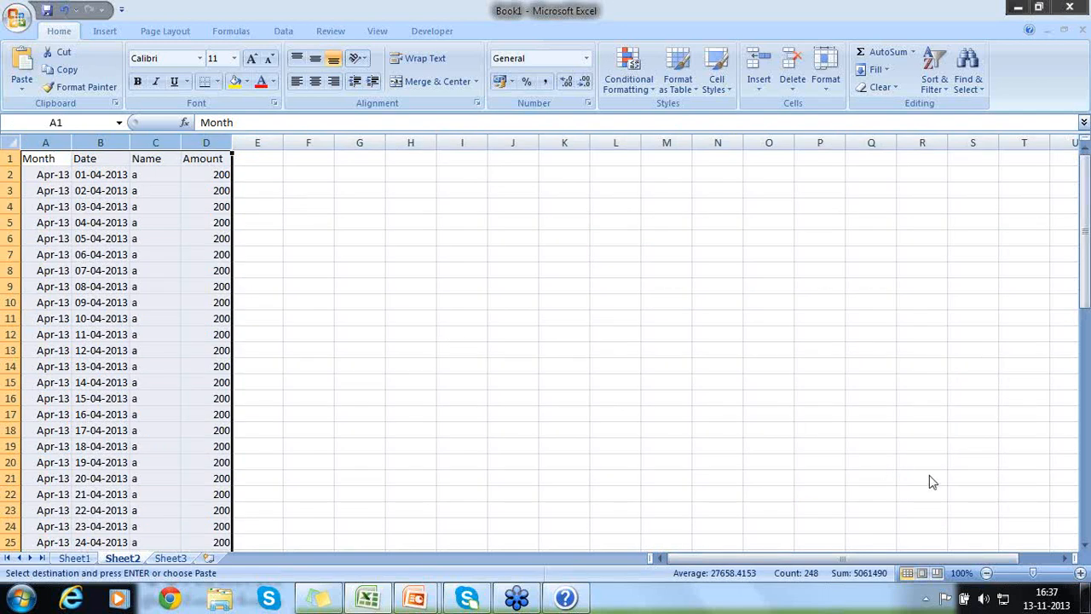
pyautogui.press('p')
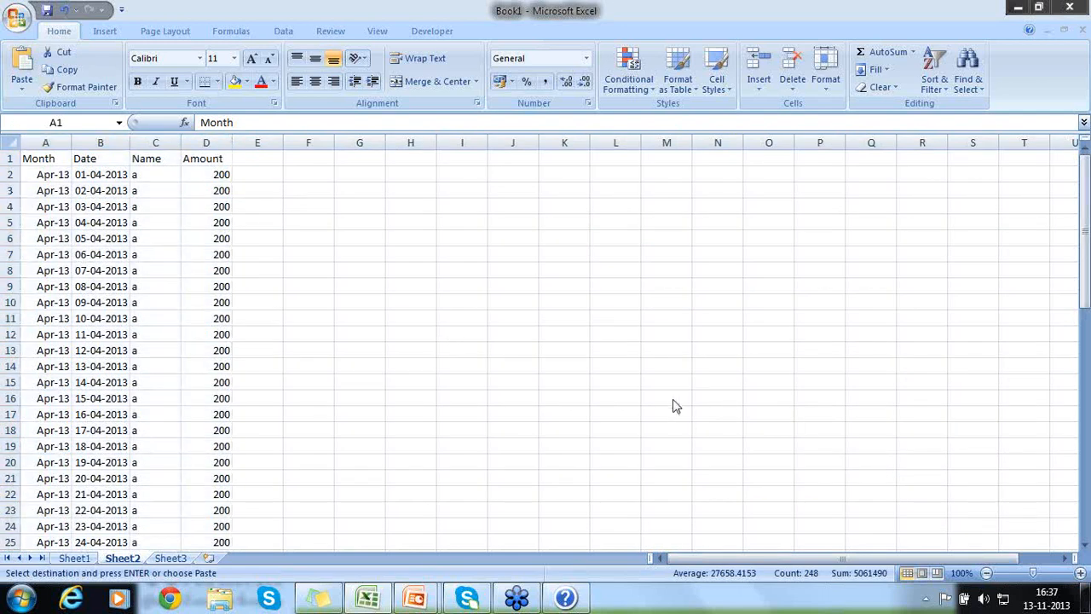
pyautogui.click(56, 139)
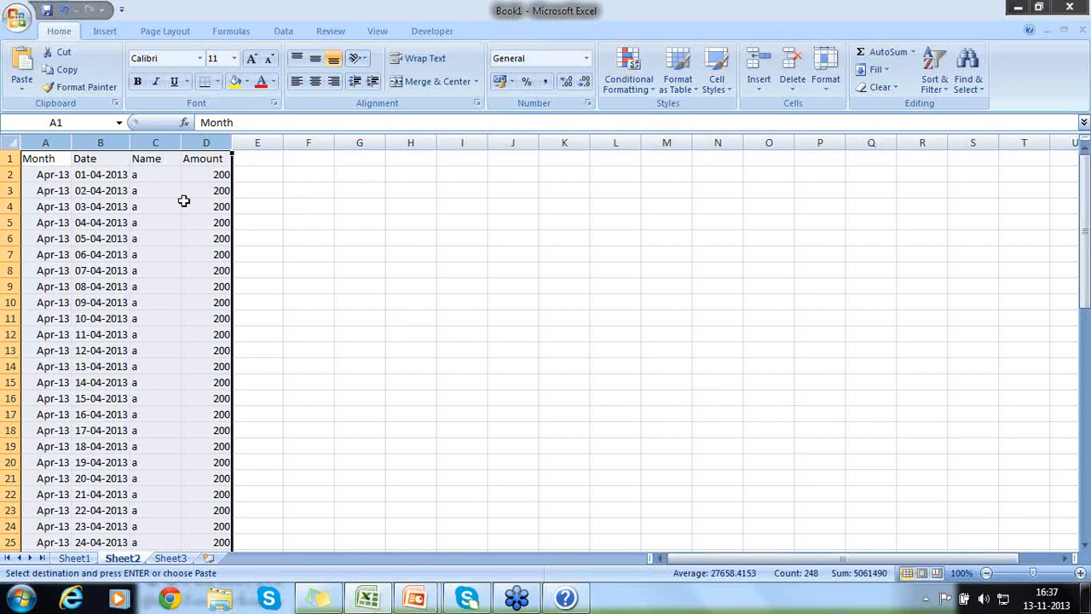
pyautogui.click(109, 34)
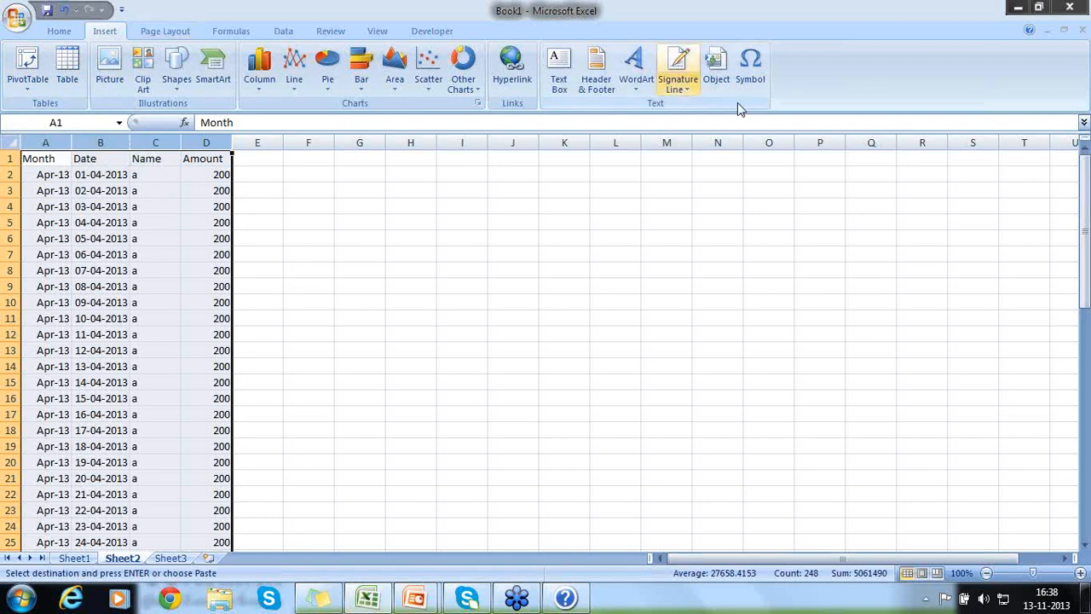
pyautogui.click(883, 127)
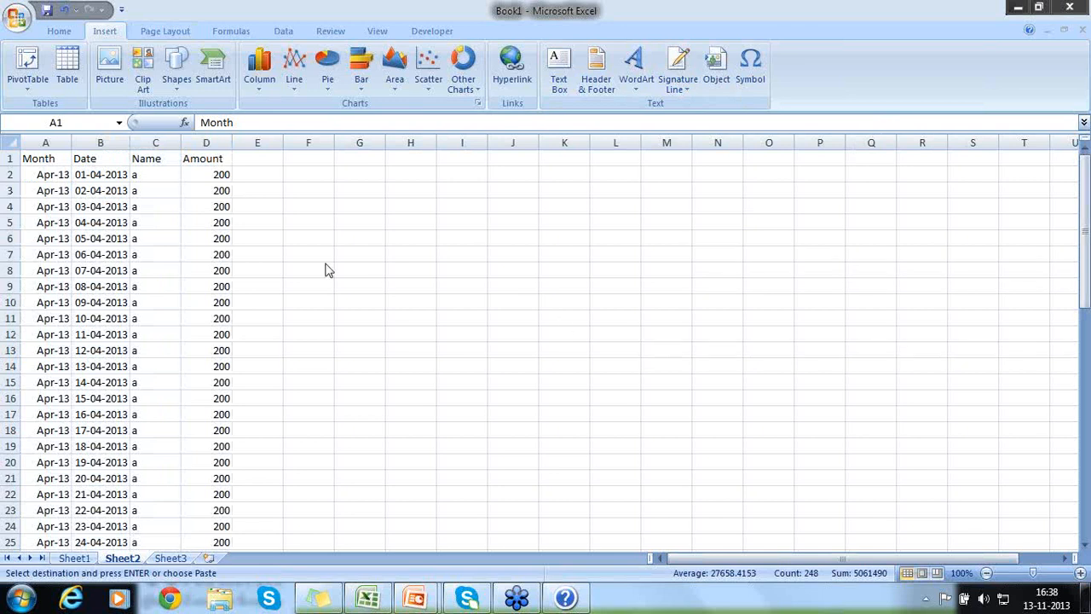
pyautogui.click(109, 37)
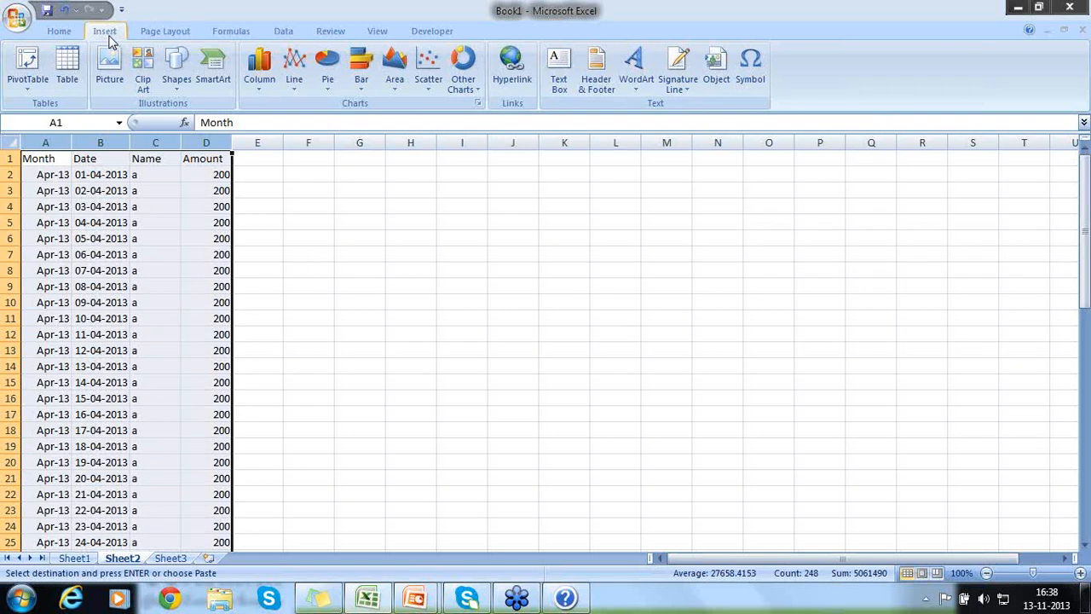
pyautogui.click(23, 81)
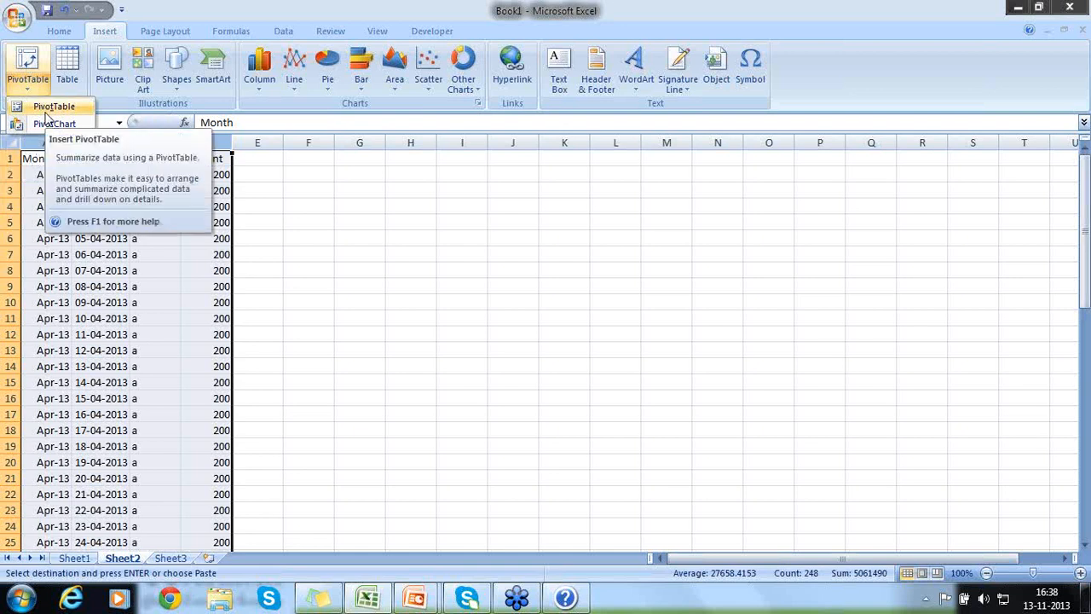
pyautogui.click(46, 109)
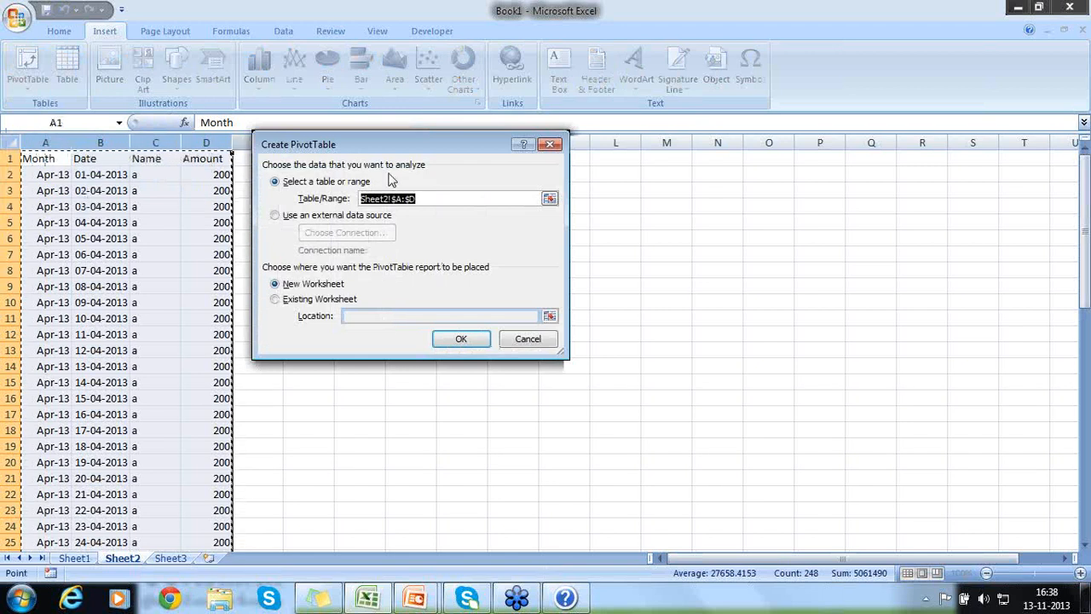
pyautogui.click(679, 164)
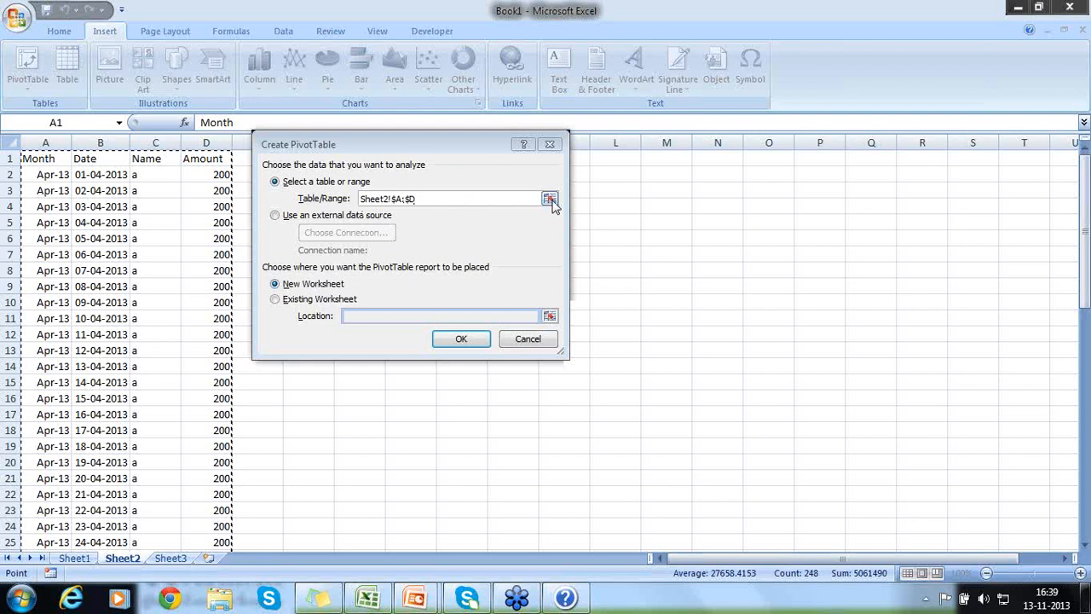
pyautogui.click(461, 340)
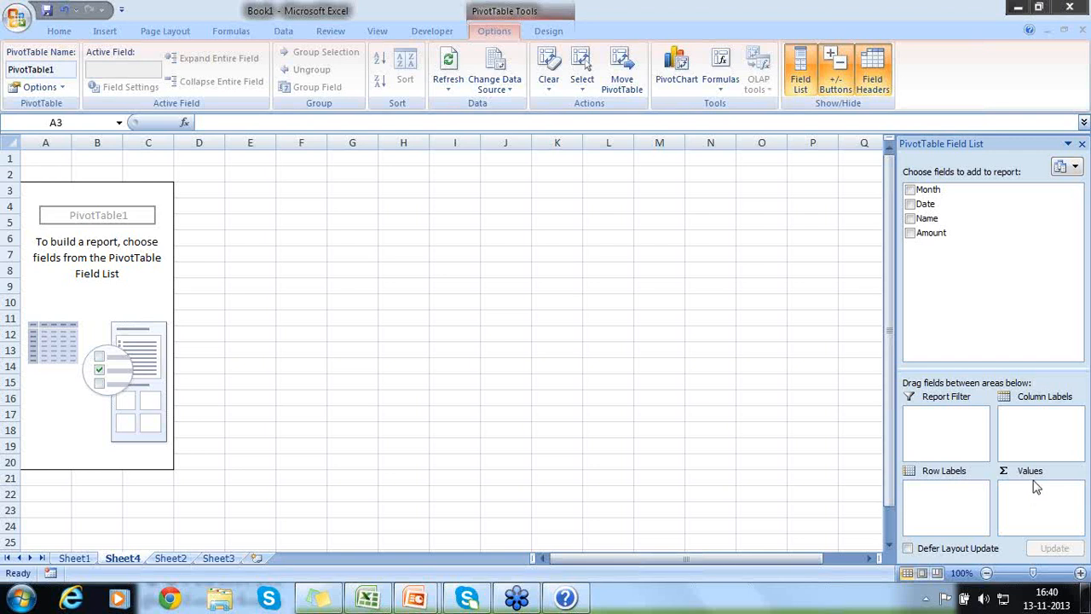
# Add Month to the PivotTable's row labels and Amount to its values.
pyautogui.click(909, 190)
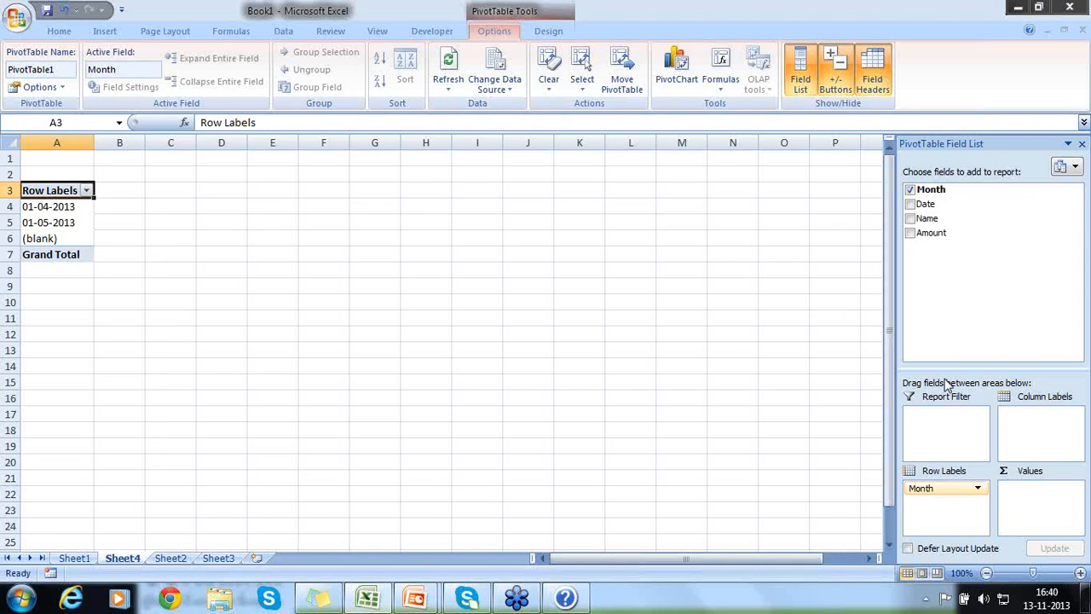
pyautogui.click(909, 235)
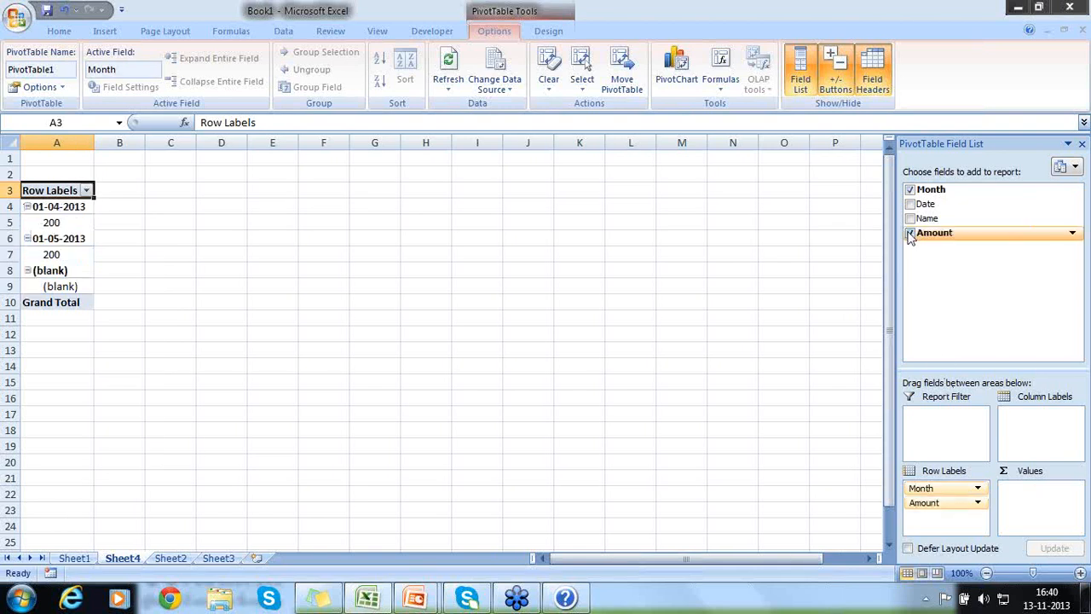
pyautogui.moveTo(944, 509); pyautogui.dragTo(1019, 490)
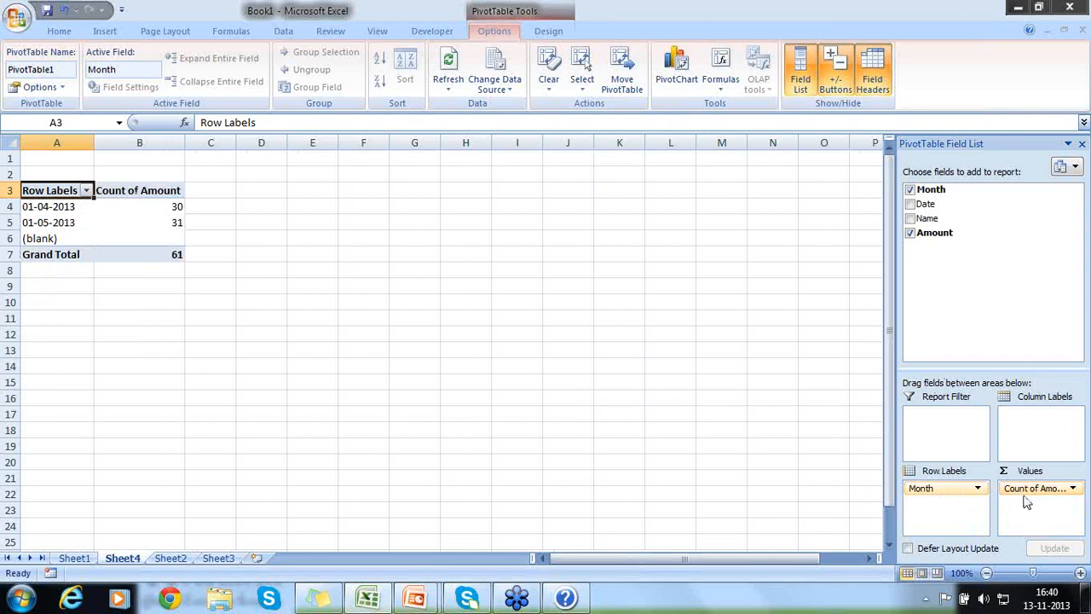
# Remove Amount from the PivotTable report and add it back to the values area.
pyautogui.moveTo(1027, 503); pyautogui.dragTo(1048, 499)
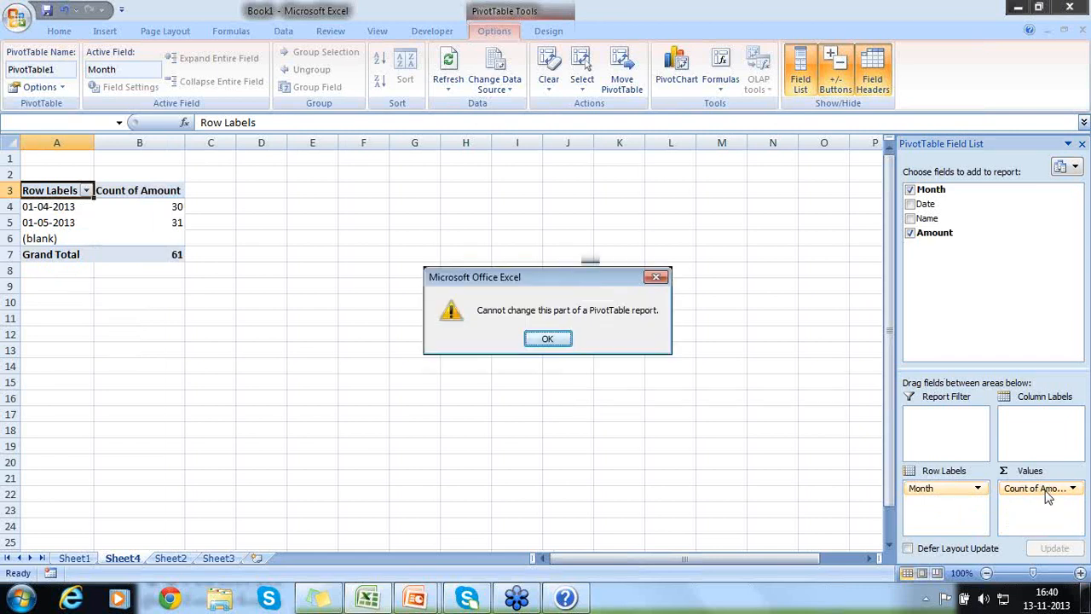
pyautogui.click(568, 341)
pyautogui.click(911, 233)
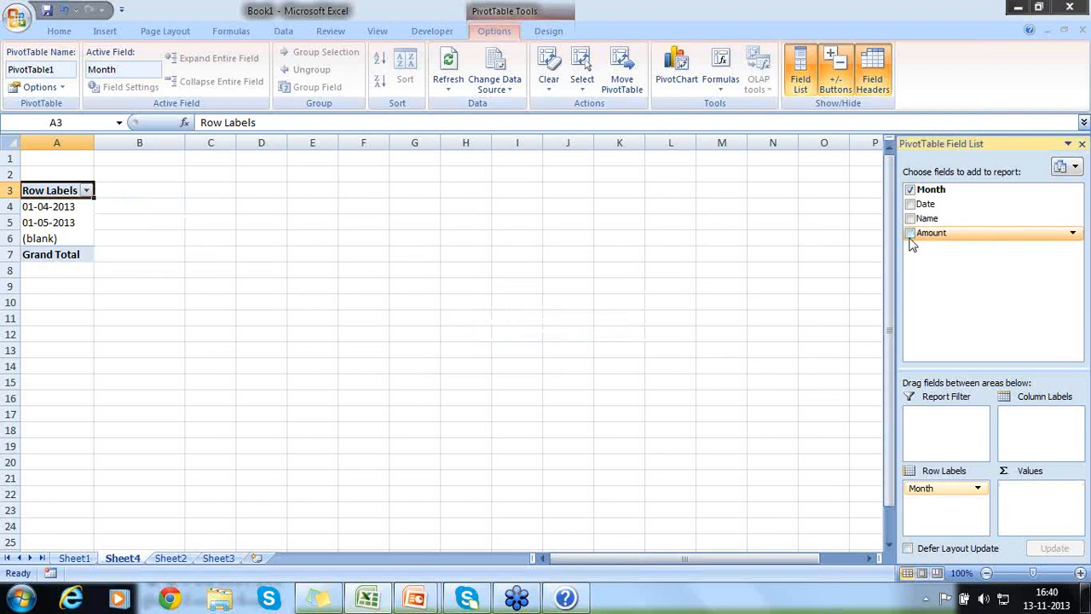
pyautogui.click(931, 233)
pyautogui.moveTo(934, 240); pyautogui.dragTo(1032, 499)
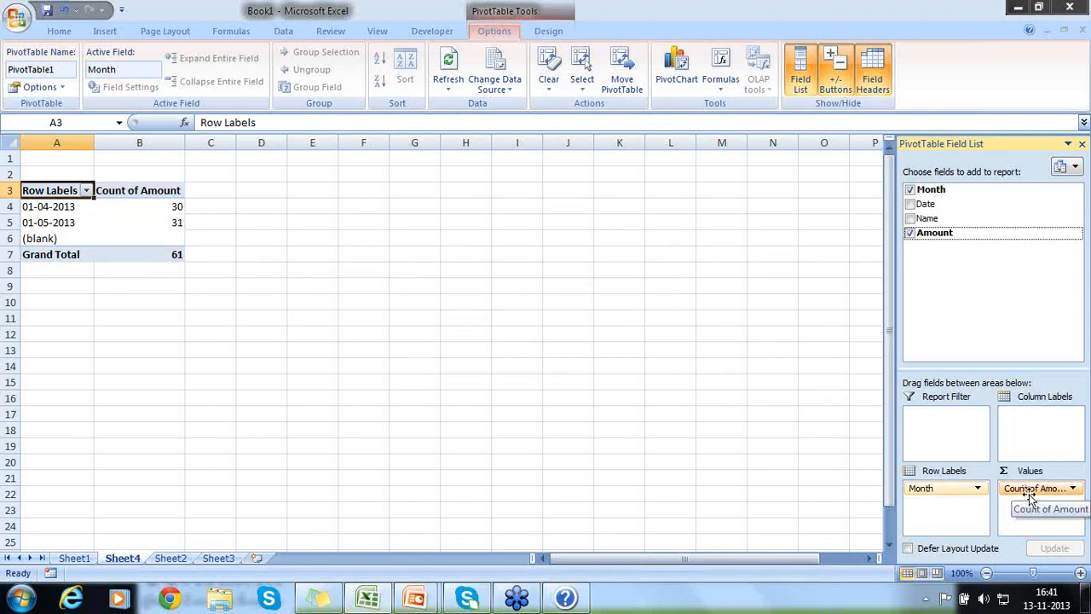
# Summarize the PivotTable's Amount values by Sum instead of Count.
pyautogui.click(1027, 488)
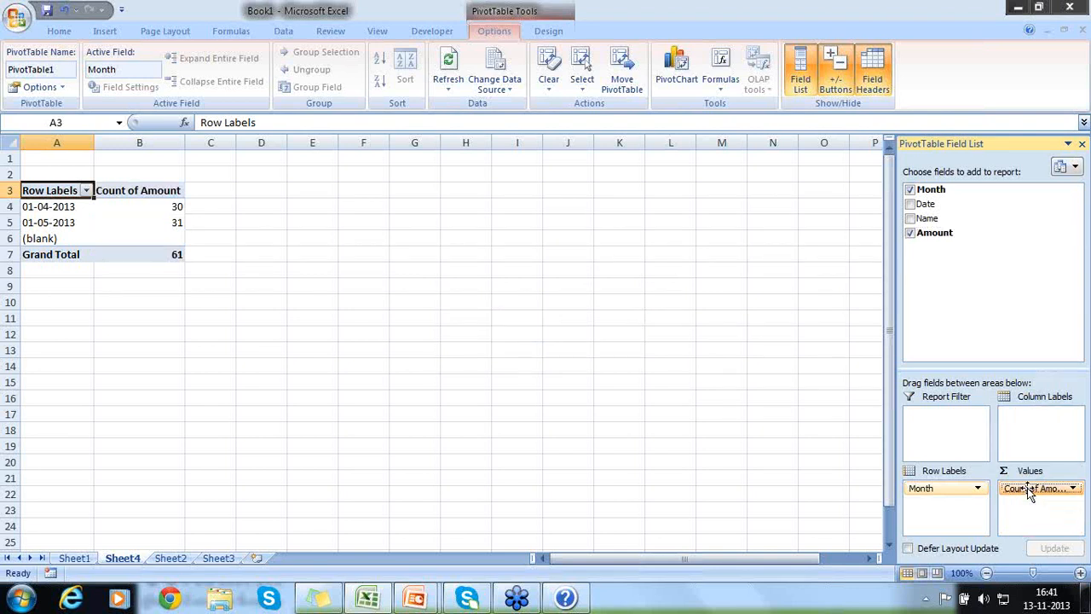
pyautogui.click(1075, 491)
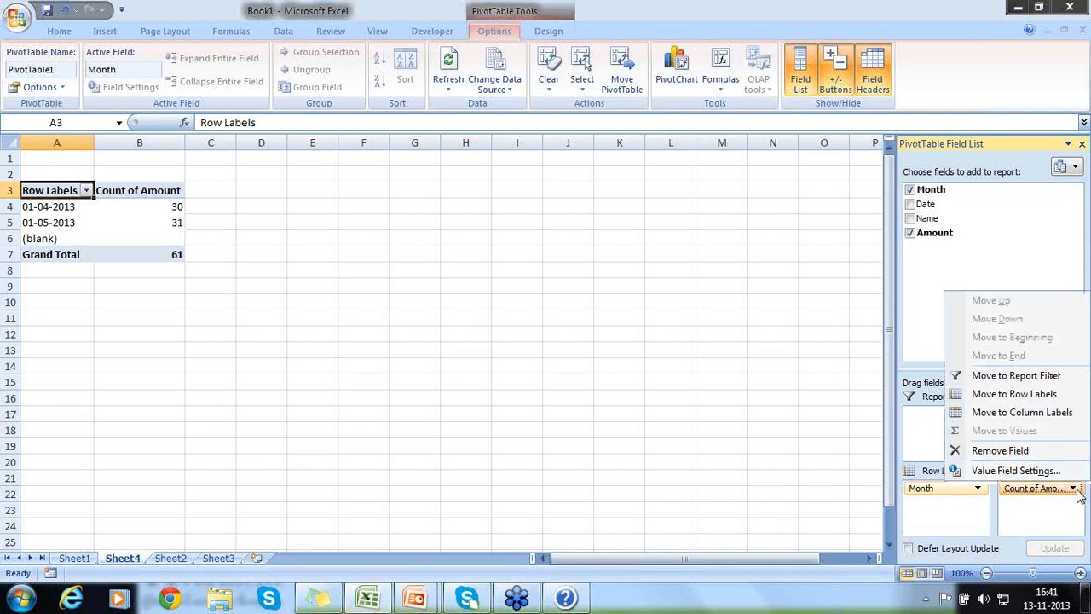
pyautogui.click(1016, 470)
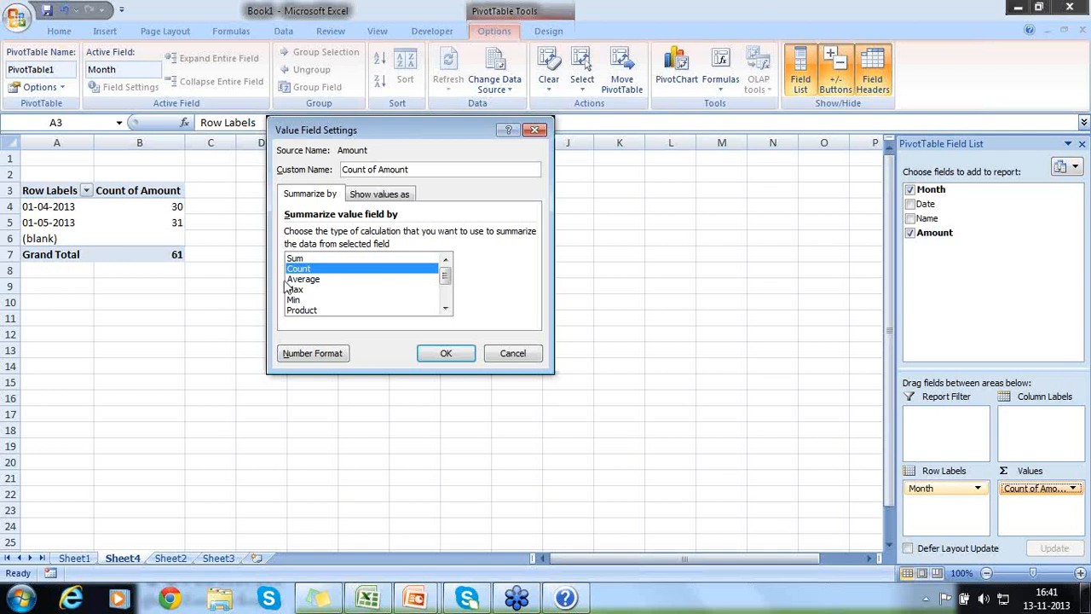
pyautogui.click(308, 260)
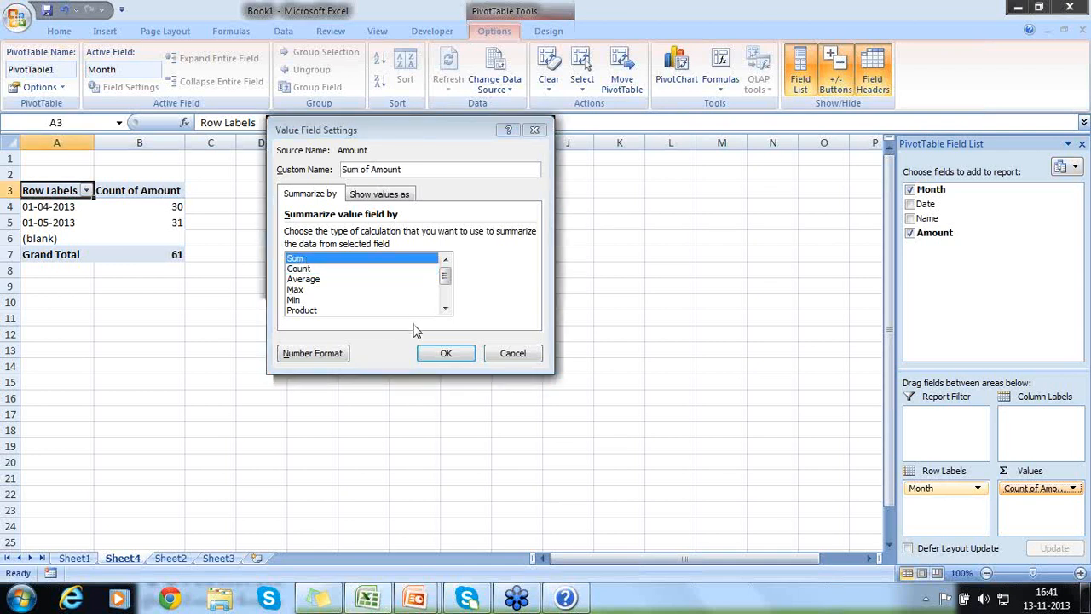
pyautogui.click(429, 361)
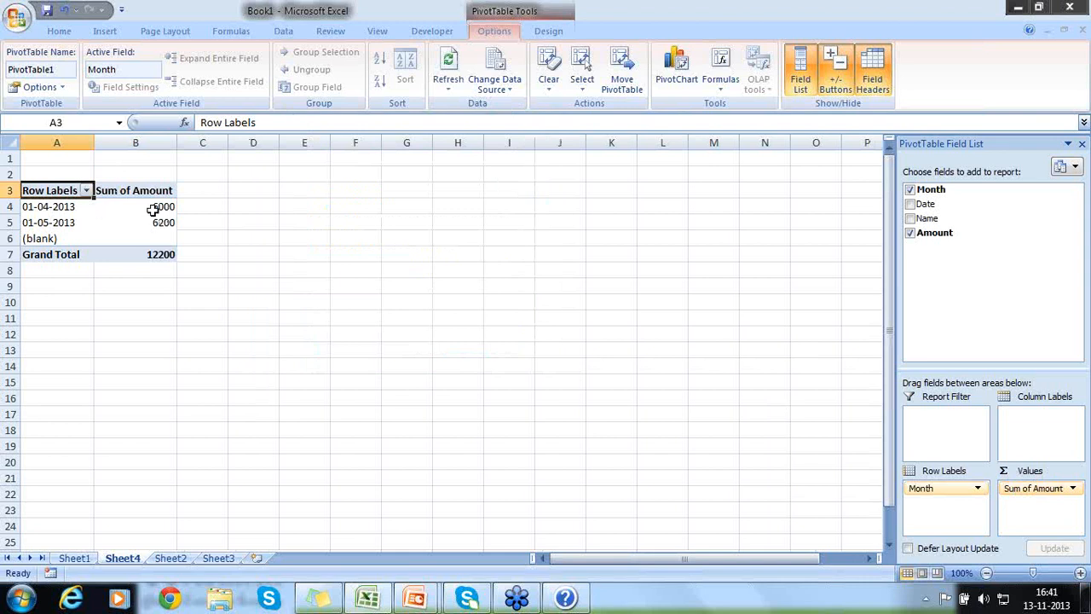
pyautogui.moveTo(151, 210)
pyautogui.click(310, 227)
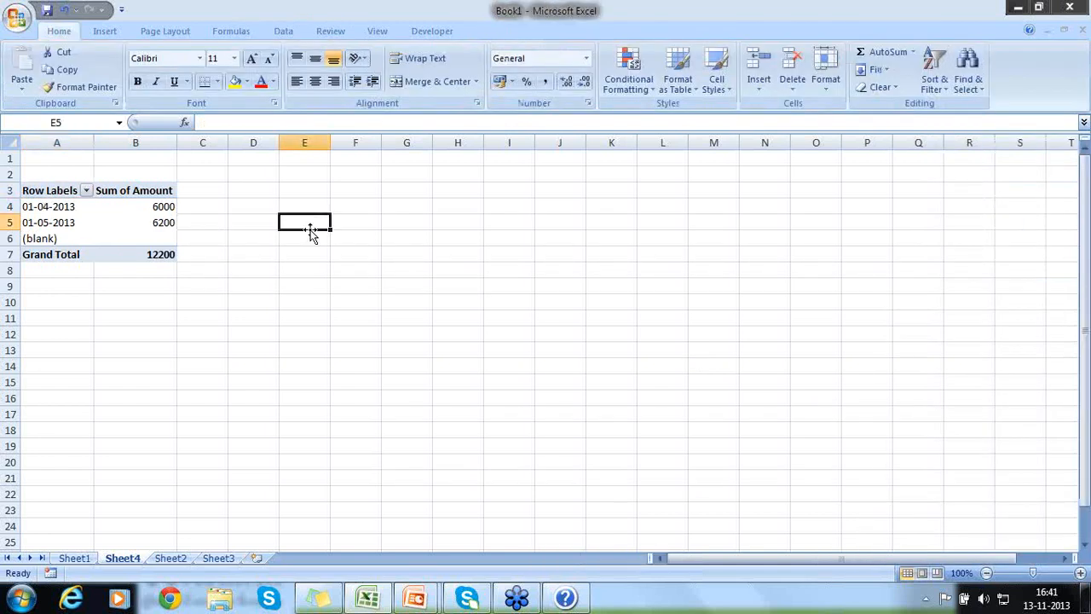
# Format the PivotTable's first month label, 01-04-2013 in A4, with the custom number format mmm-yy.
pyautogui.click(43, 206)
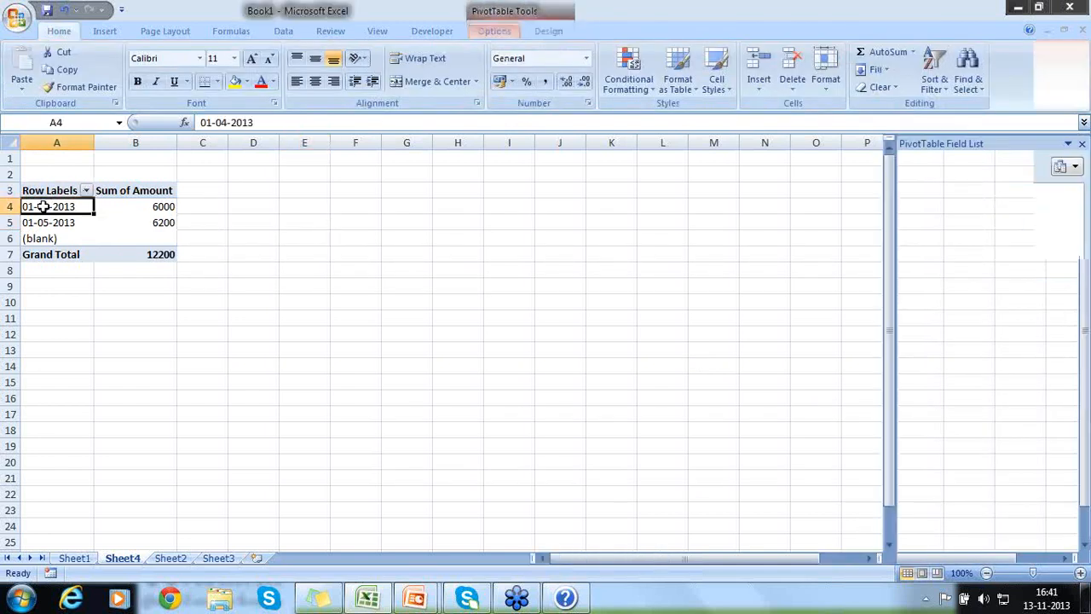
pyautogui.rightClick(43, 206)
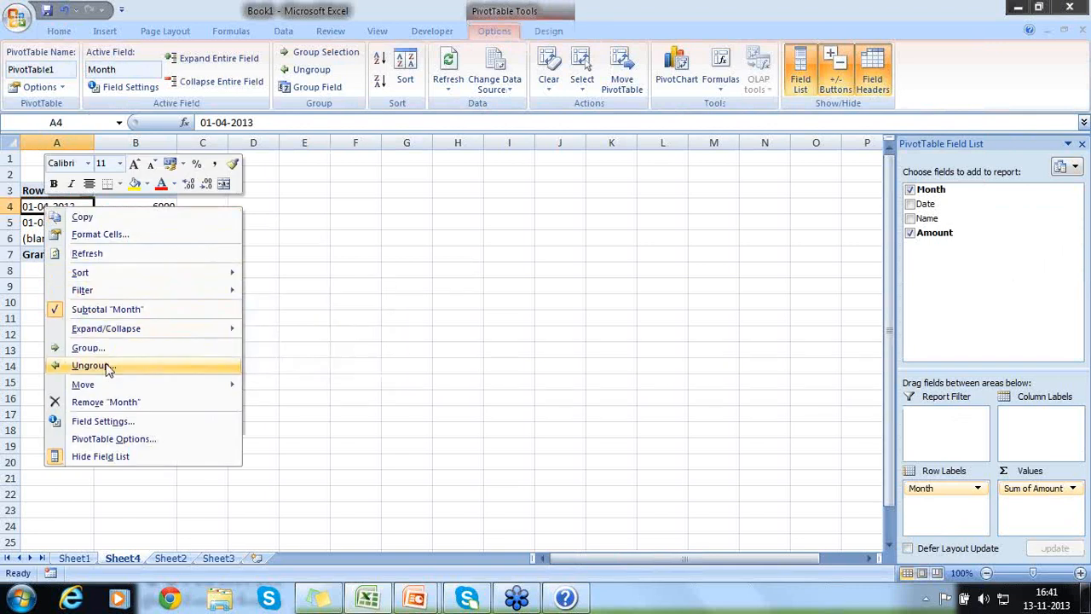
pyautogui.click(98, 234)
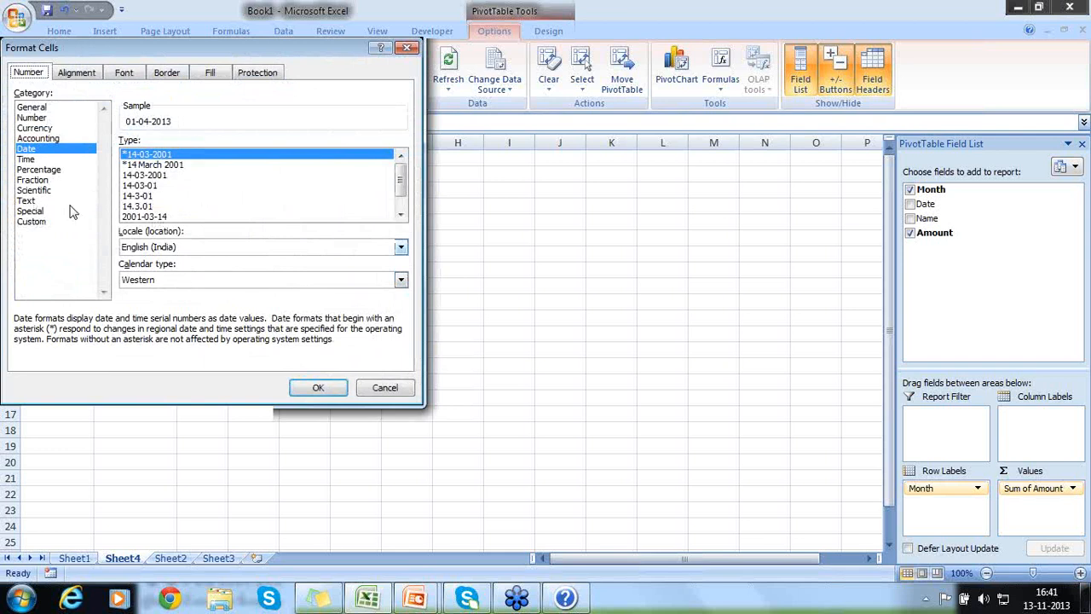
pyautogui.click(41, 222)
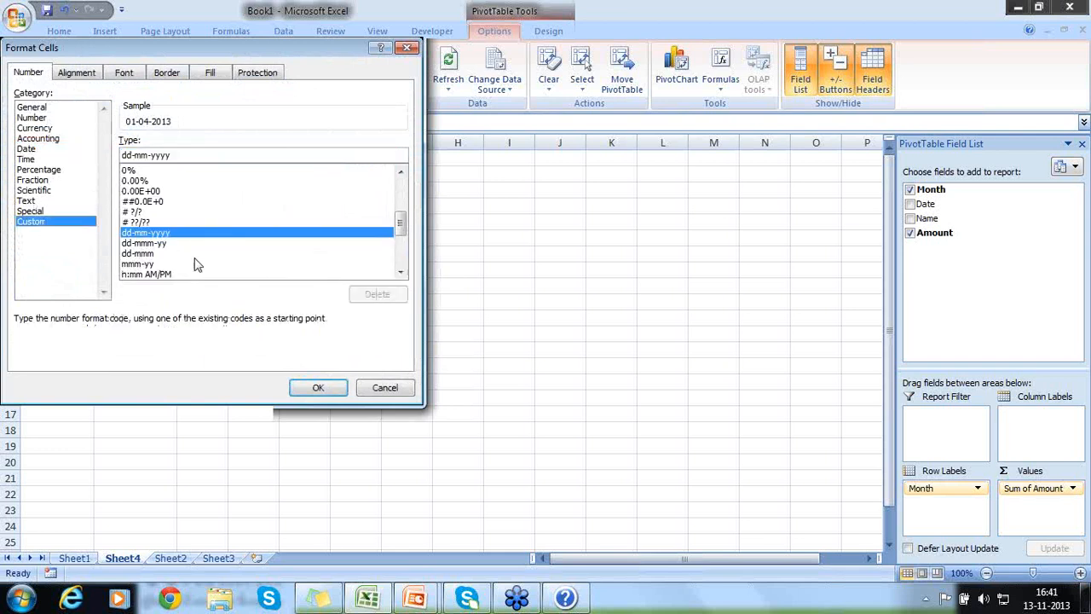
pyautogui.click(150, 265)
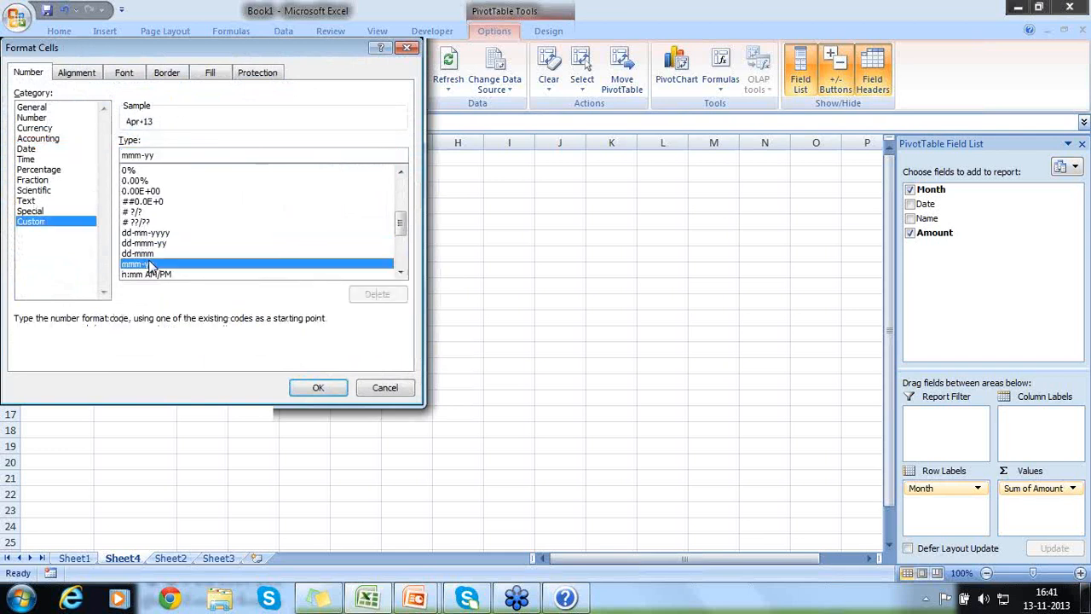
pyautogui.click(319, 388)
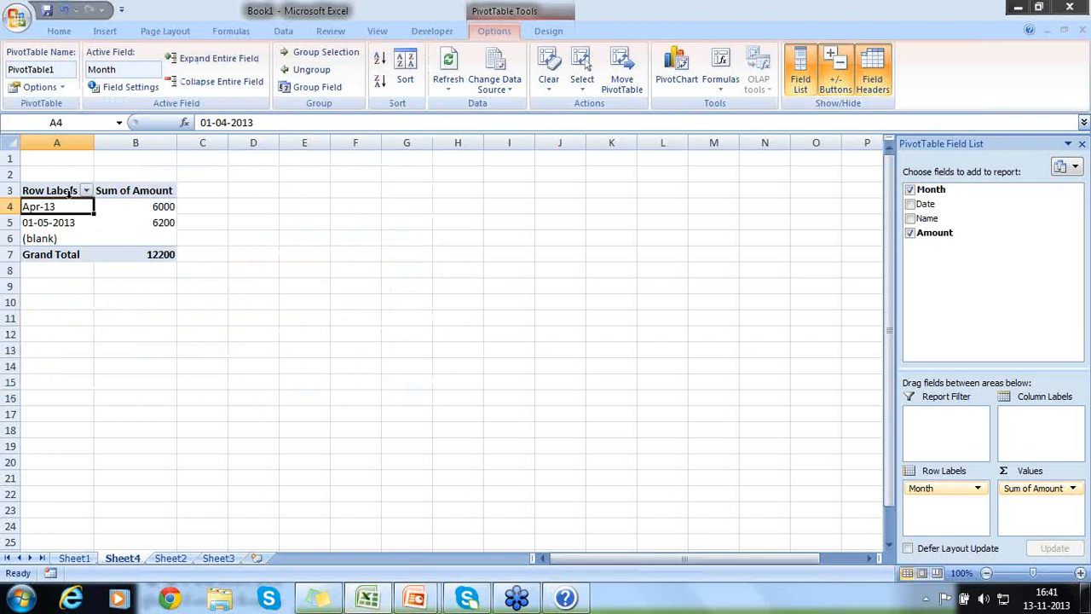
# Copy the Apr-13 label's formatting to the month label in A5 with Format Painter.
pyautogui.click(58, 32)
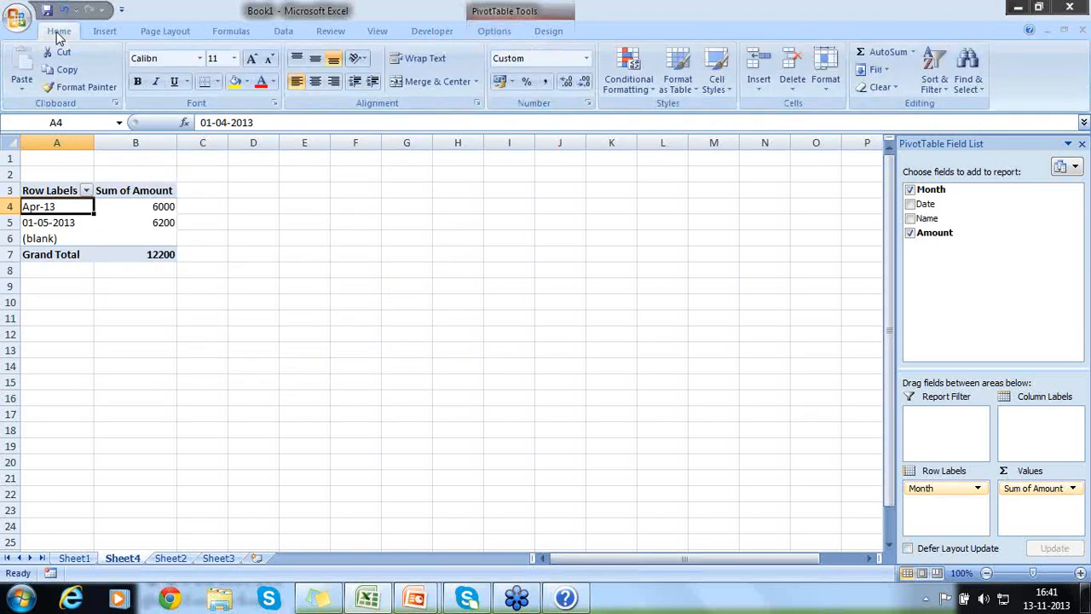
pyautogui.click(81, 87)
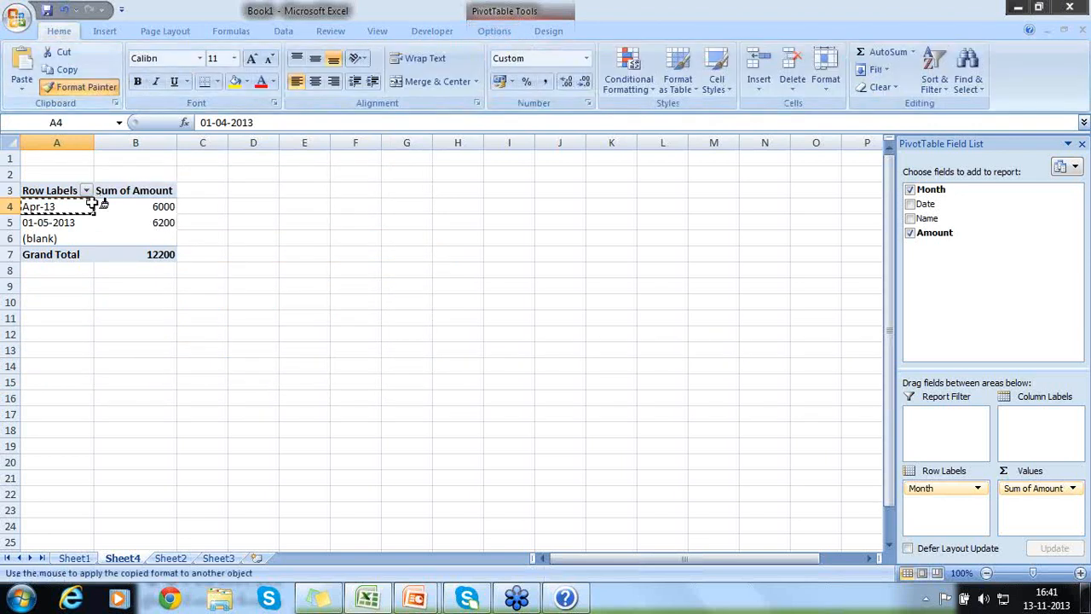
pyautogui.click(86, 220)
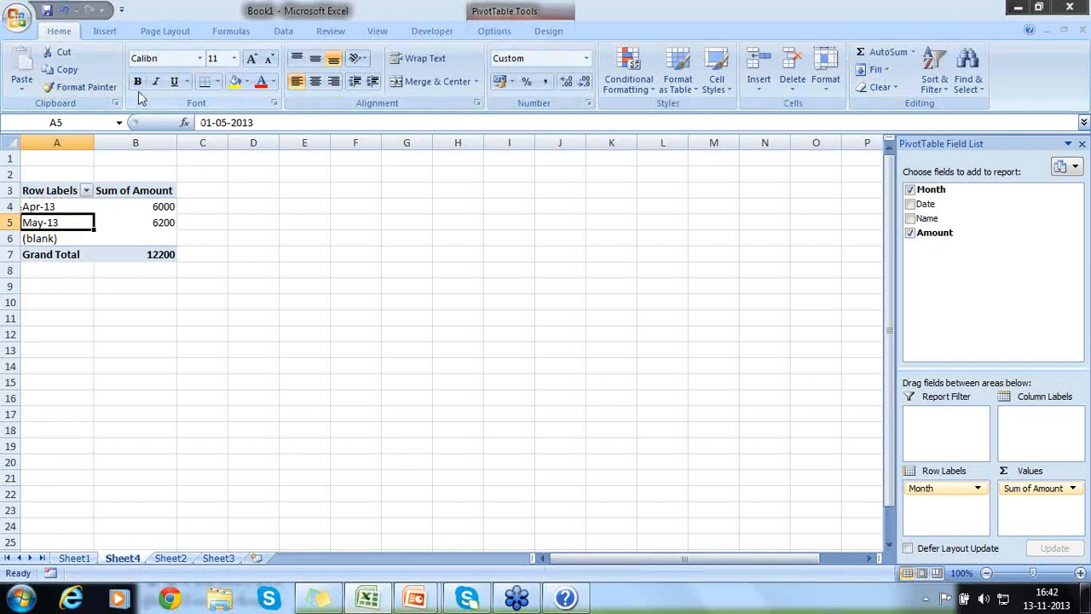
# Add Date below Month in the PivotTable's row labels and collapse the Apr-13 and May-13 groups.
pyautogui.click(494, 32)
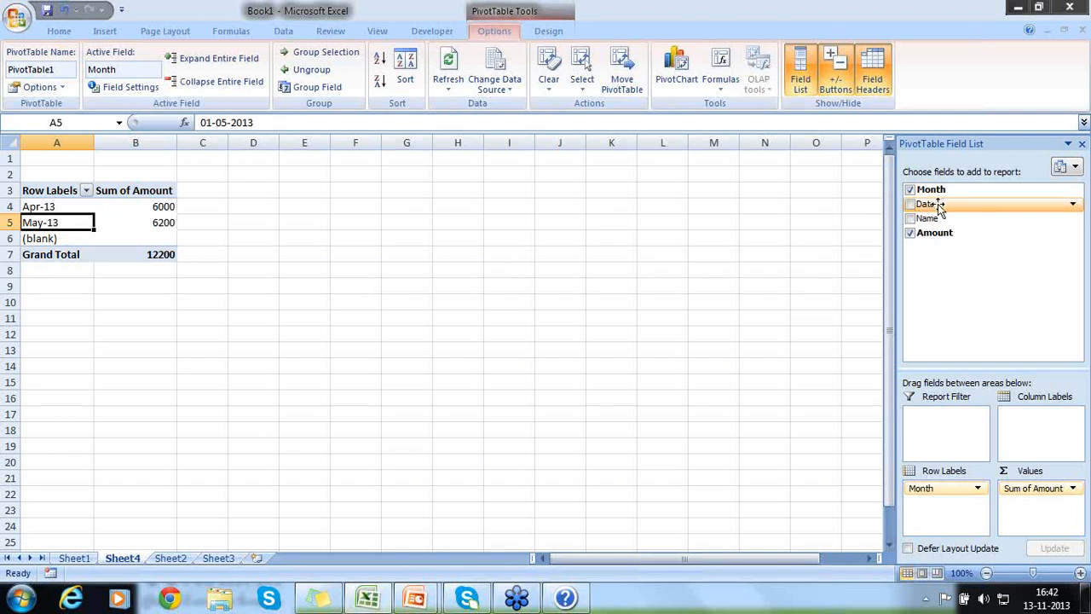
pyautogui.moveTo(936, 205); pyautogui.dragTo(948, 510)
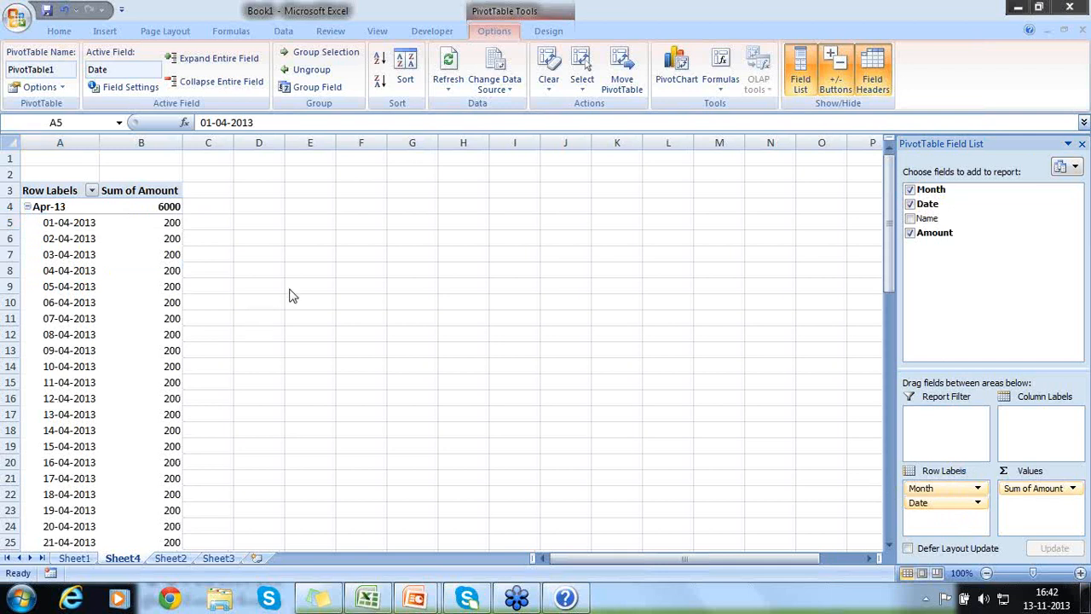
pyautogui.click(27, 207)
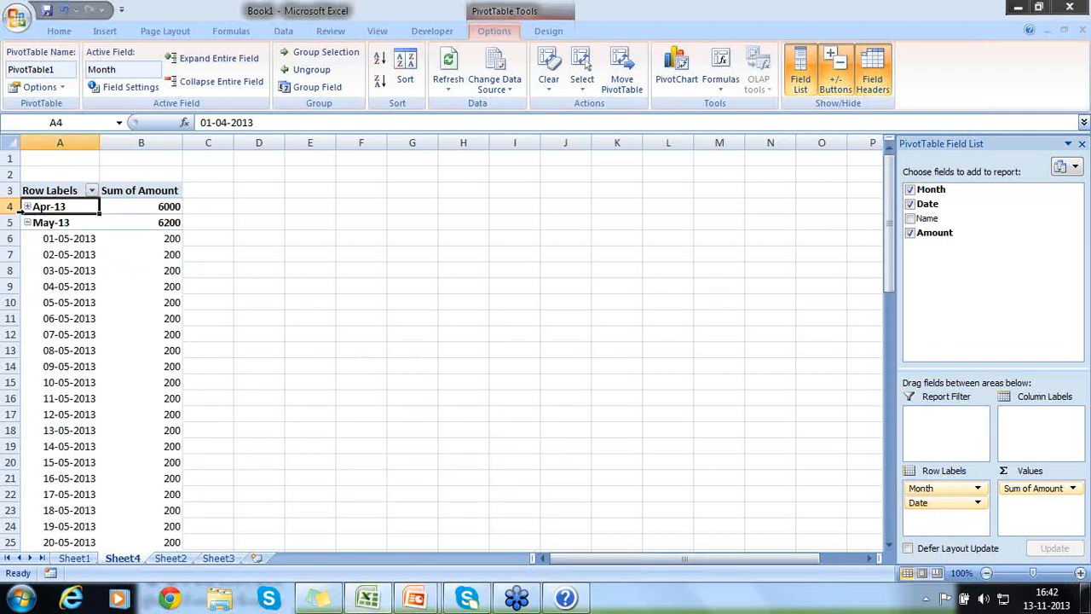
pyautogui.click(26, 223)
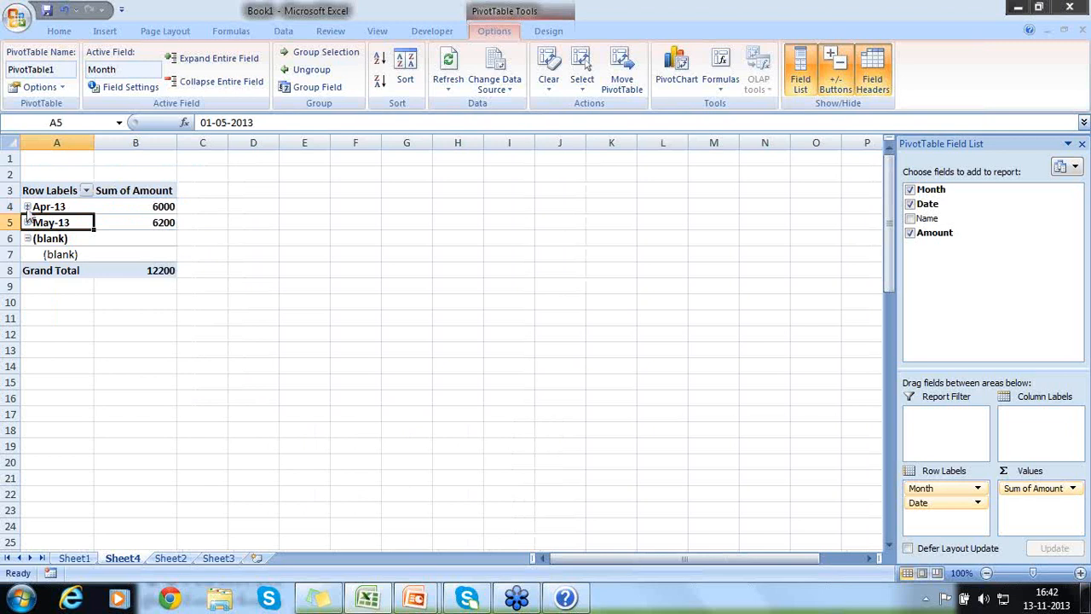
# Expand the Apr-13 and May-13 groups in turn to view their daily amounts, collapsing each again.
pyautogui.click(28, 208)
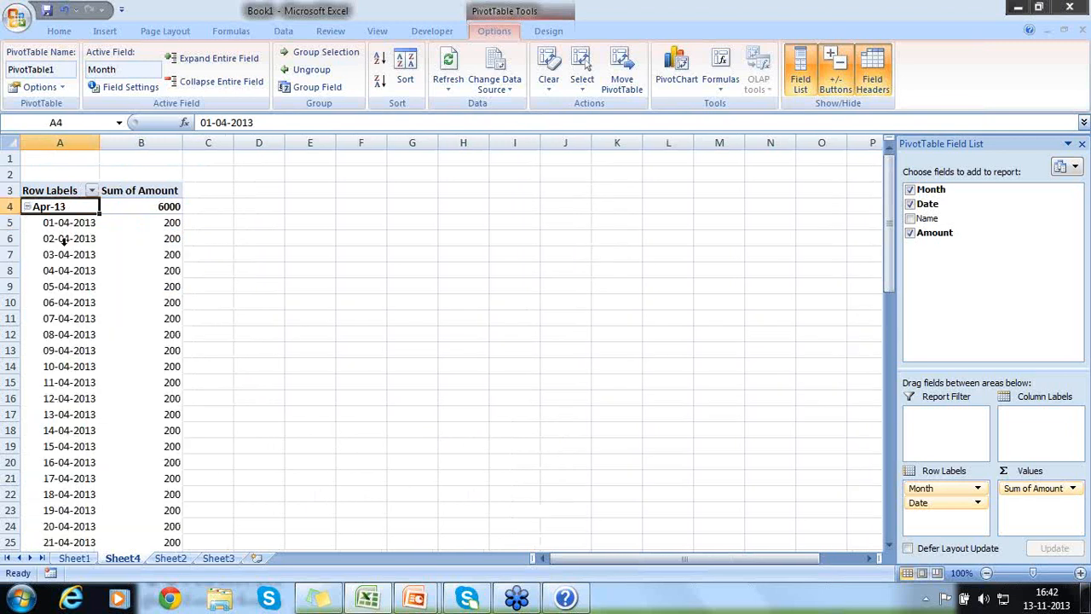
pyautogui.click(28, 207)
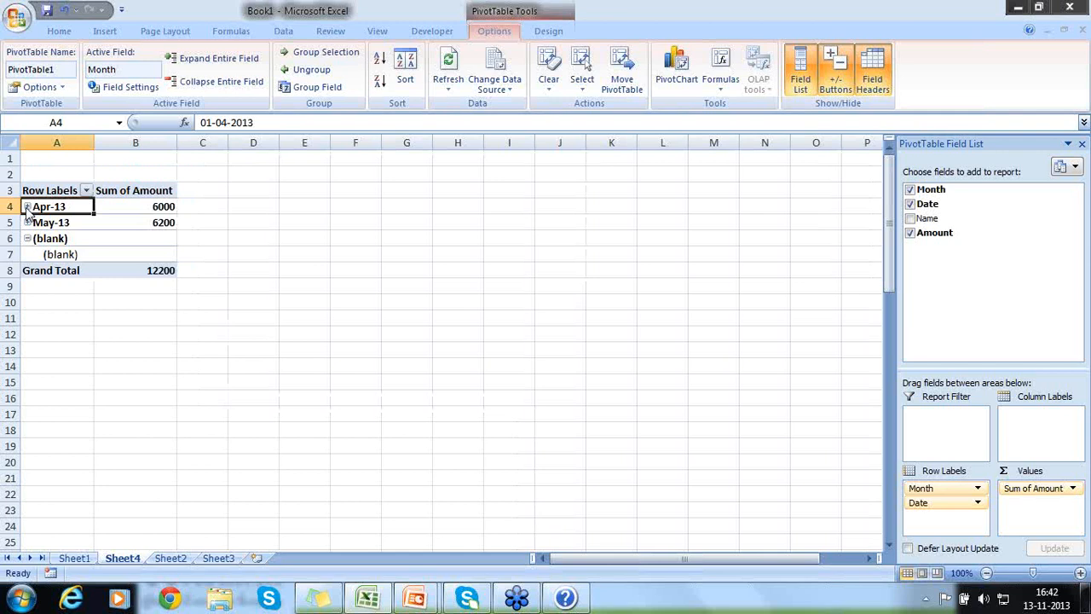
pyautogui.click(27, 223)
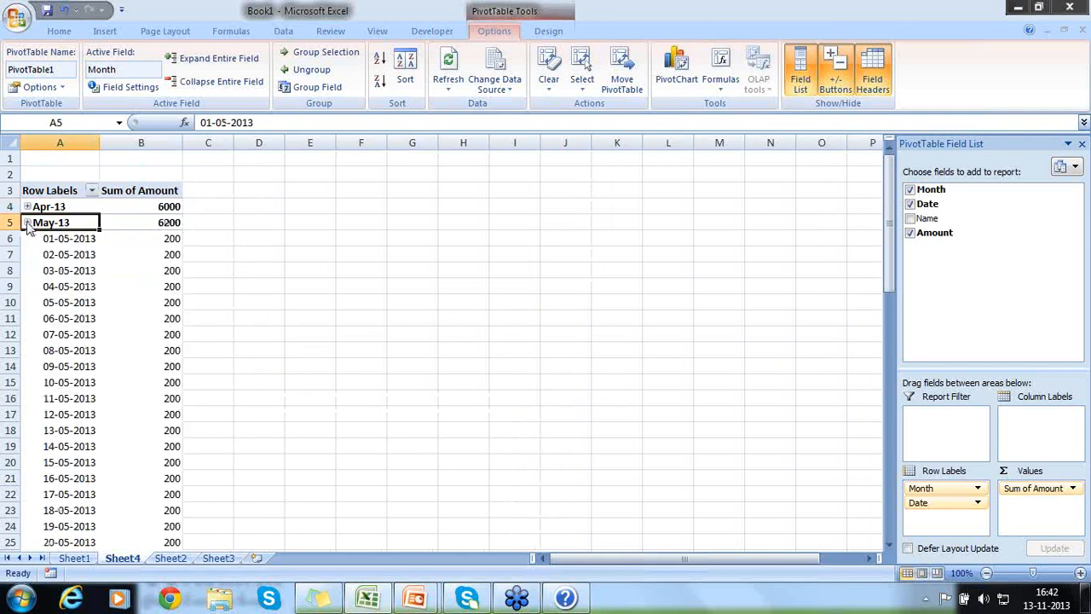
pyautogui.click(27, 223)
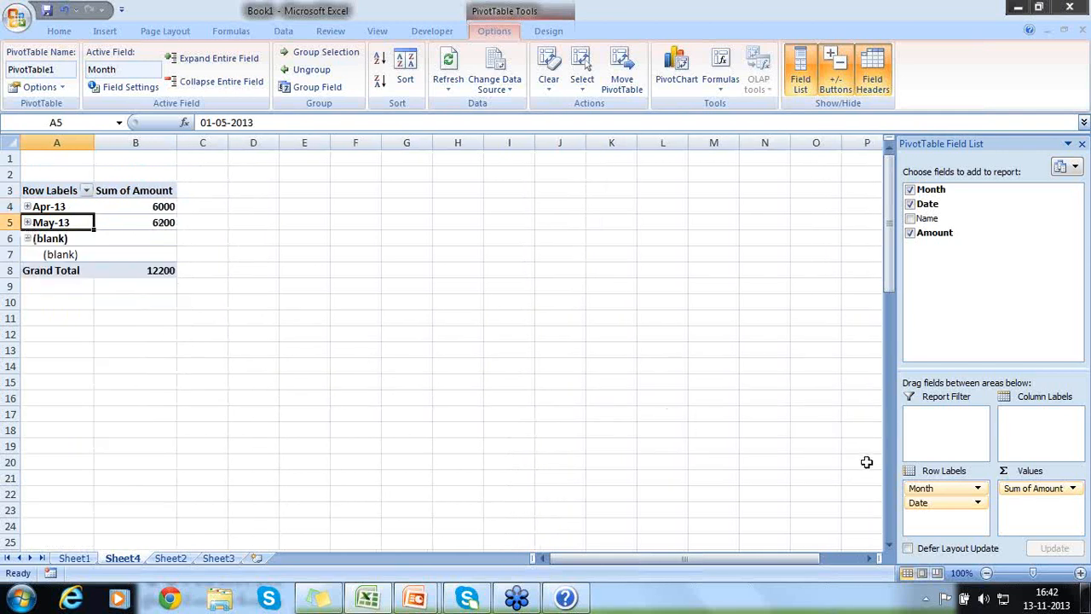
# Remove Date from the PivotTable's row labels and add it to the report filter.
pyautogui.moveTo(926, 504); pyautogui.dragTo(921, 297)
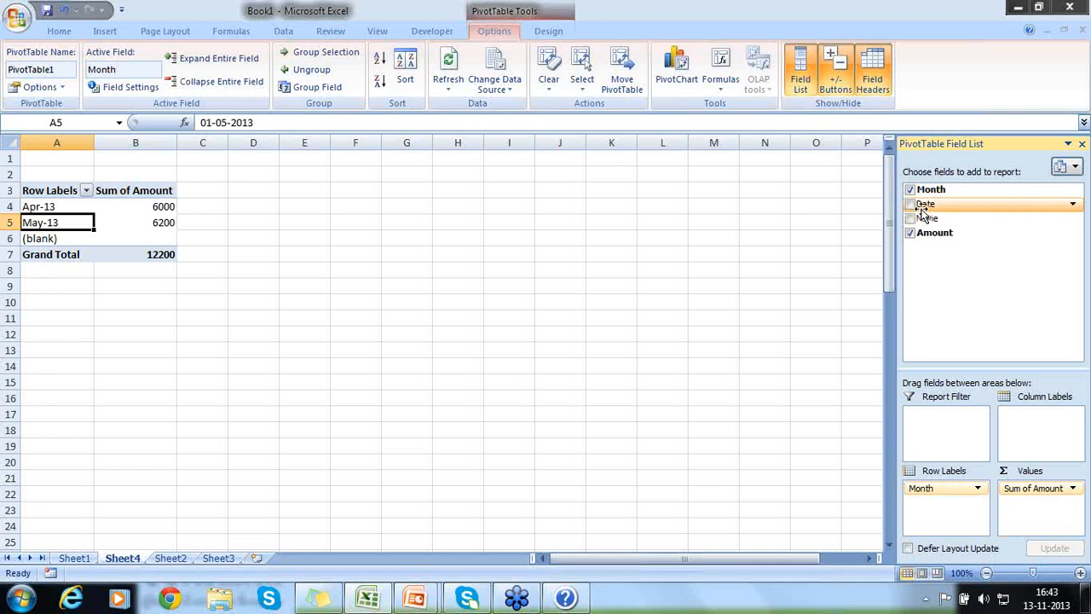
pyautogui.moveTo(922, 211); pyautogui.dragTo(929, 380)
pyautogui.moveTo(927, 399); pyautogui.dragTo(929, 417)
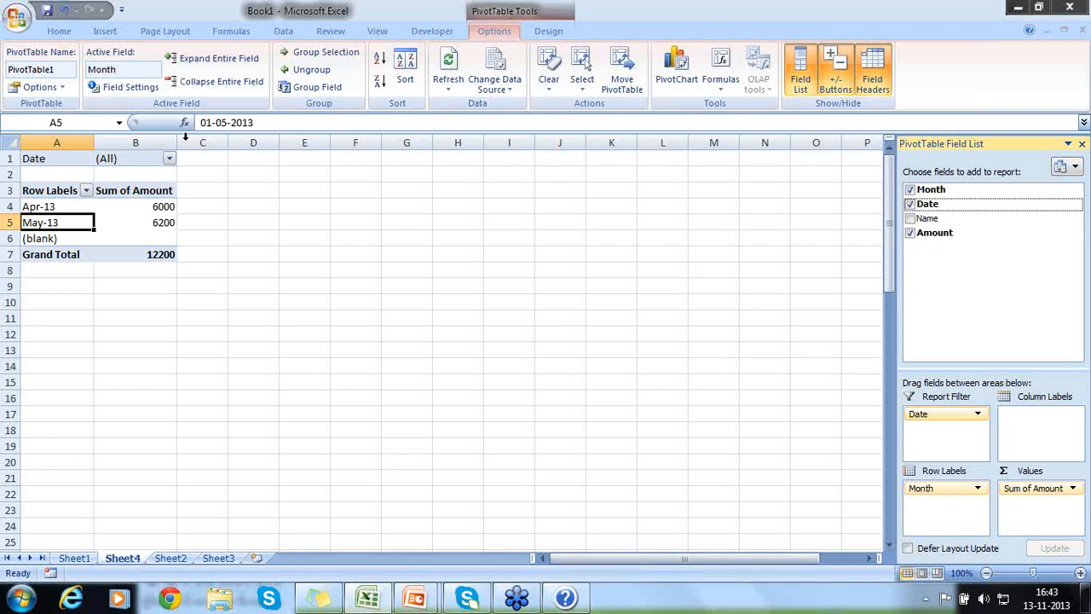
# Filter the PivotTable's Date report filter to 01-04-2013.
pyautogui.click(168, 159)
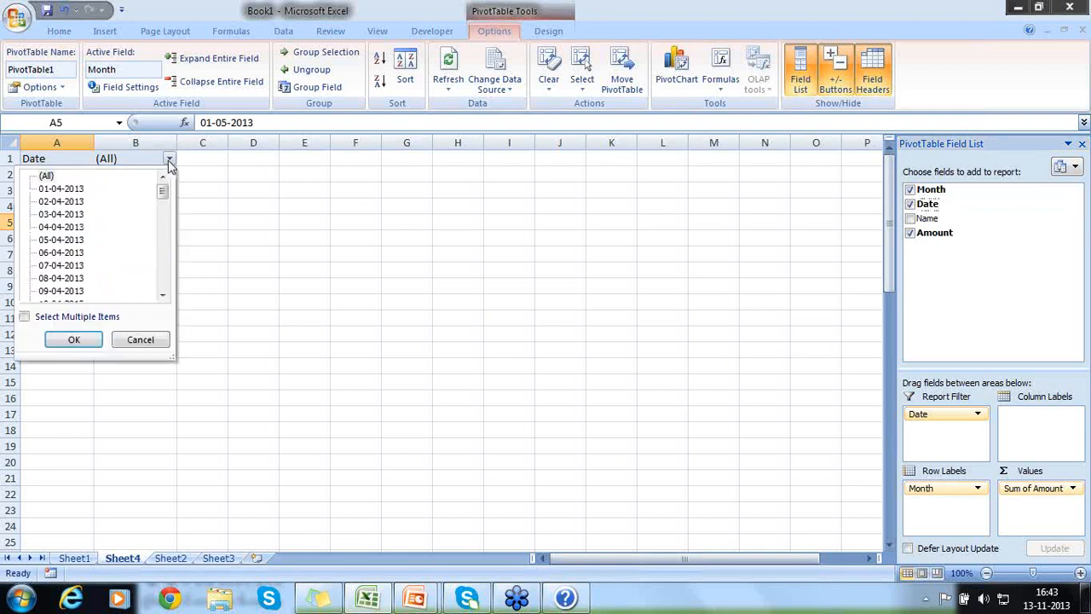
pyautogui.click(69, 189)
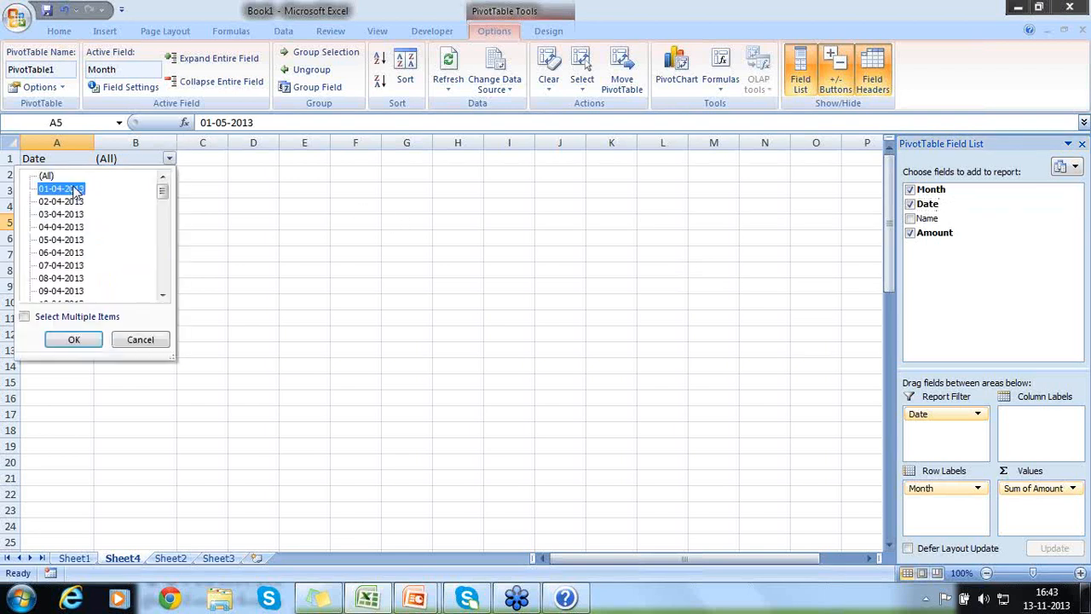
pyautogui.click(81, 339)
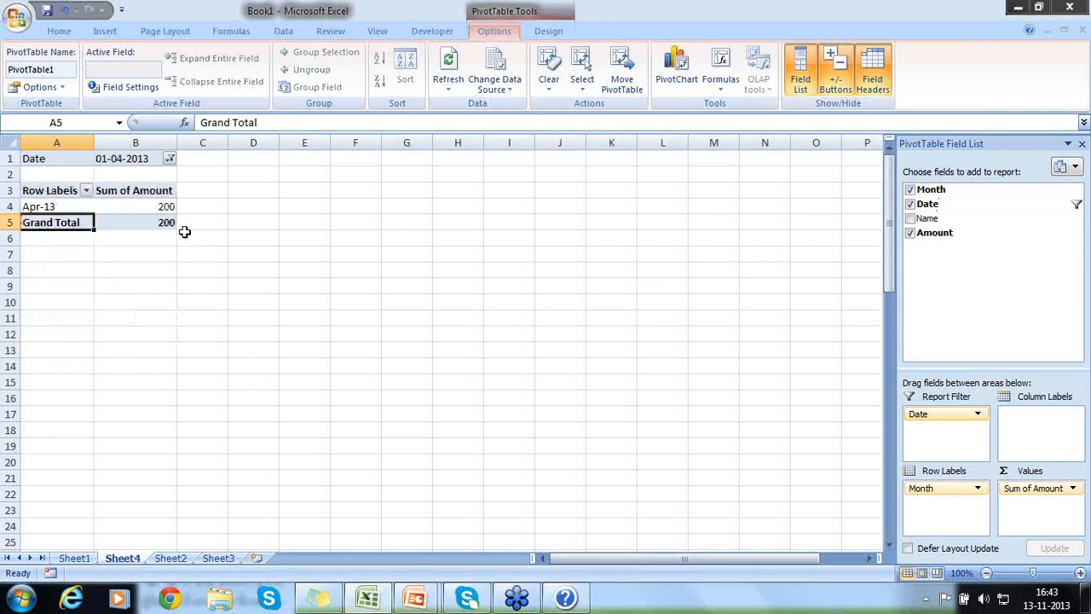
pyautogui.moveTo(162, 223)
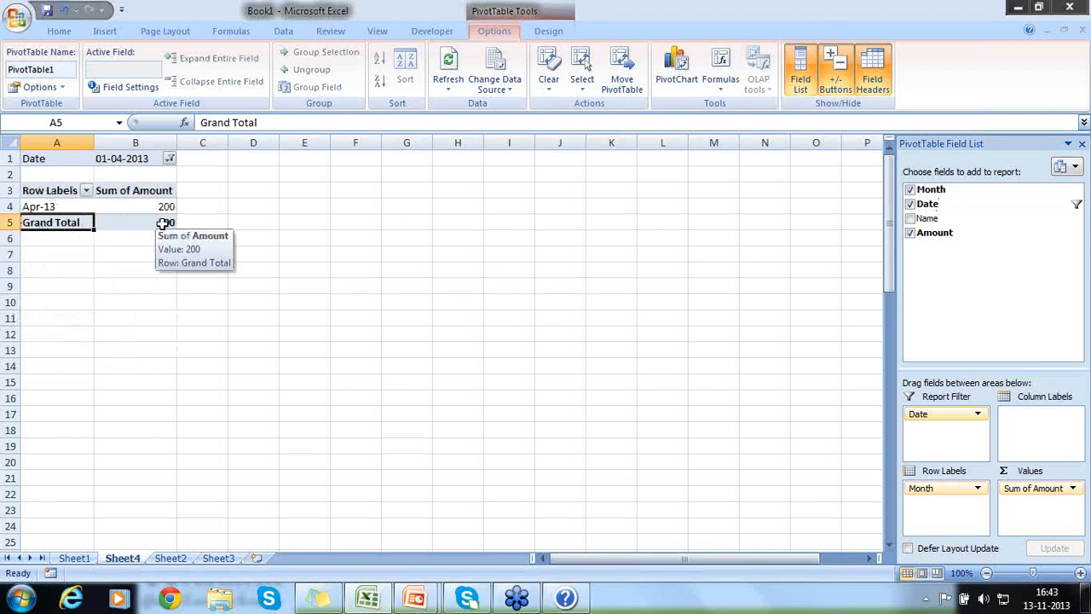
# Allow multiple items in the Date report filter and include 02-04-2013, 03-04-2013 and 04-04-2013 alongside 01-04-2013.
pyautogui.click(169, 159)
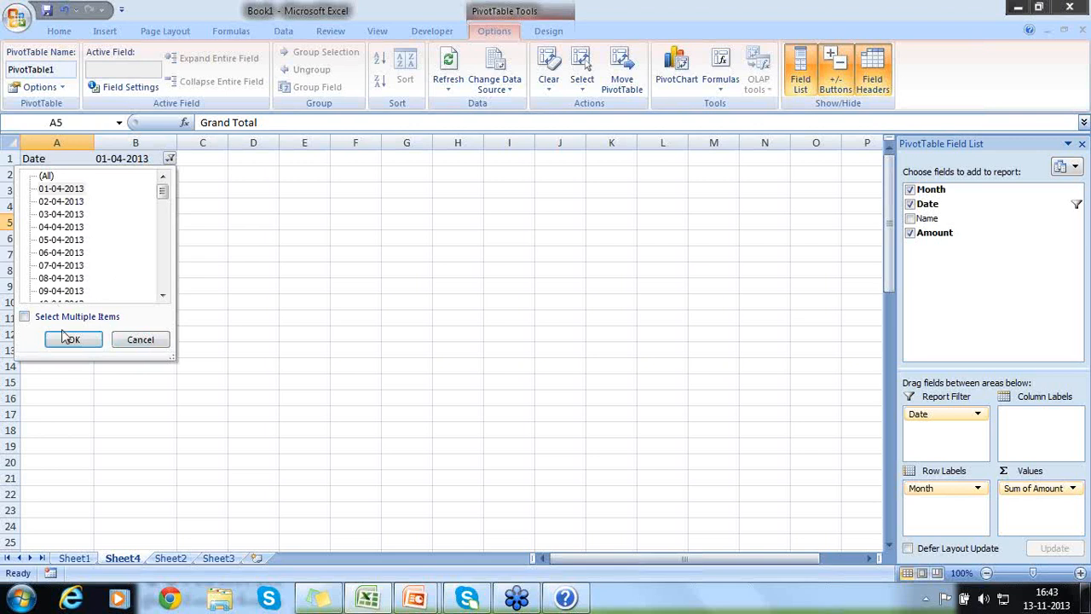
pyautogui.click(24, 319)
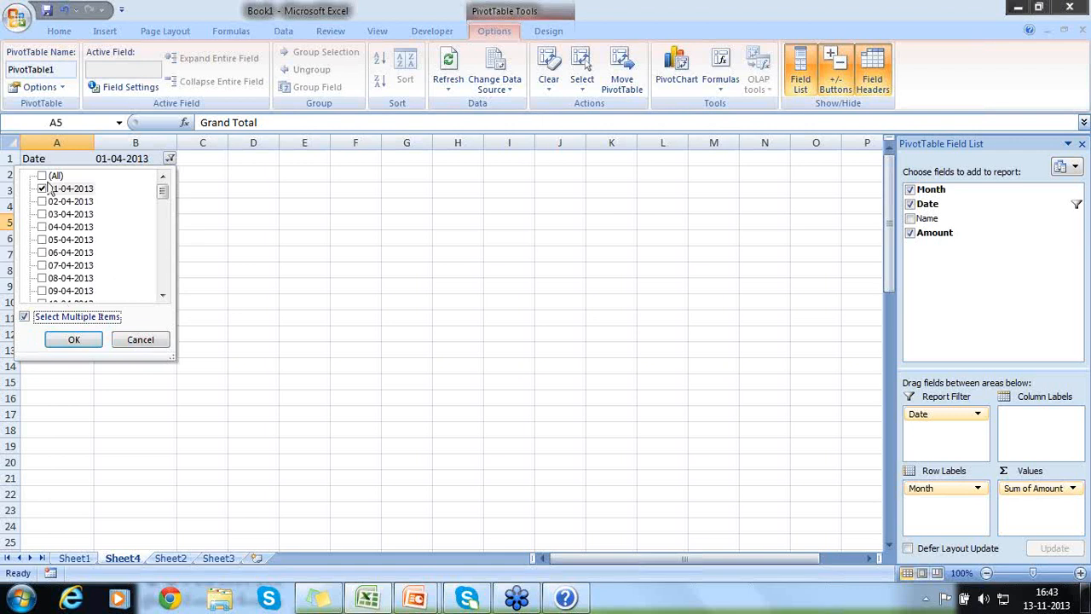
pyautogui.click(43, 201)
pyautogui.click(43, 213)
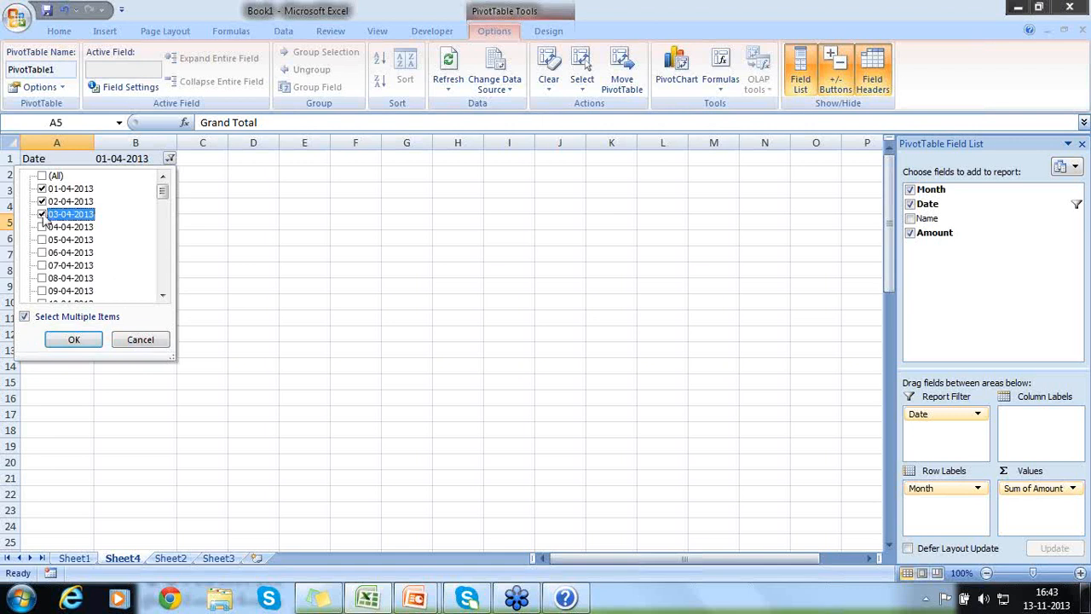
pyautogui.click(42, 227)
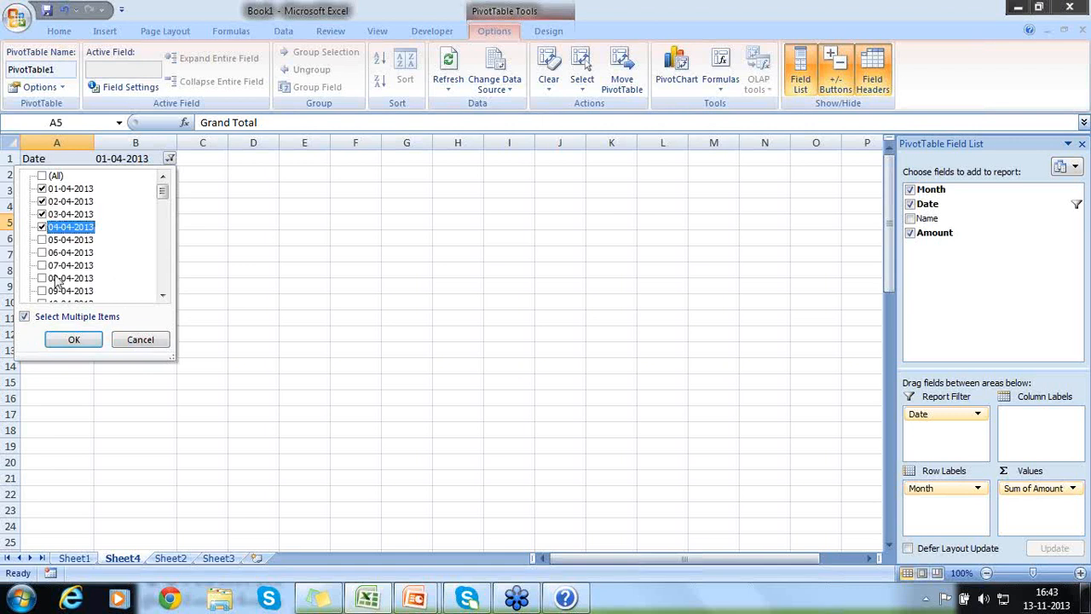
pyautogui.click(74, 341)
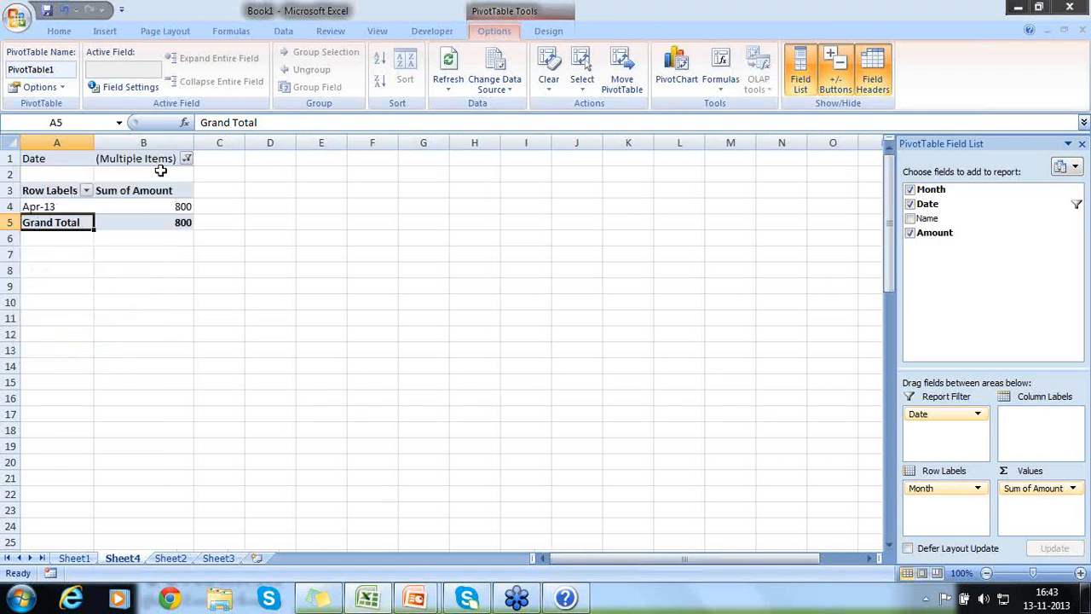
pyautogui.click(162, 207)
pyautogui.moveTo(163, 207)
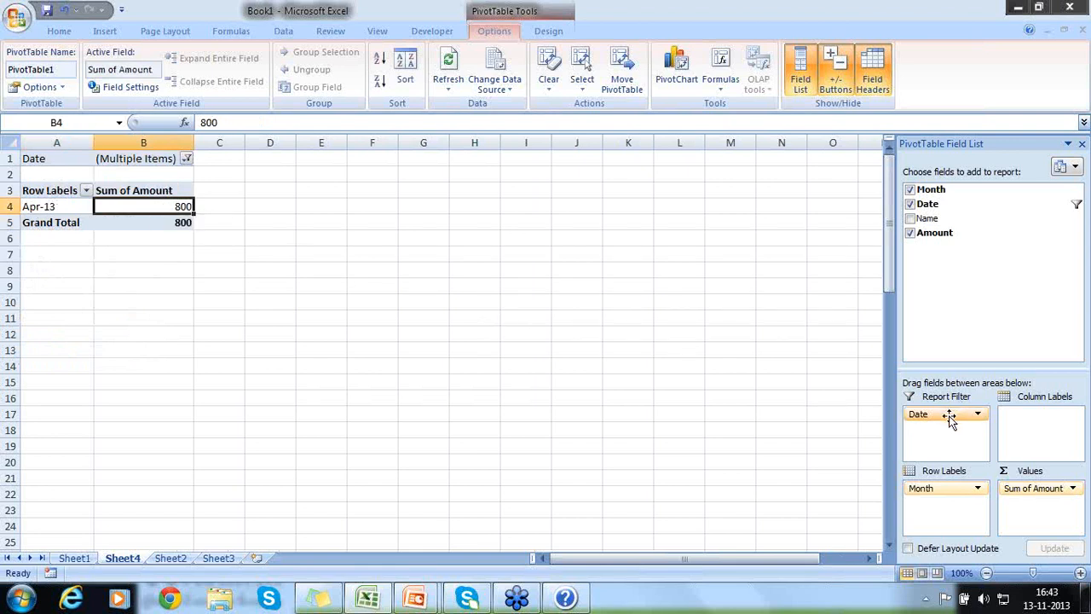
# Remove Date from the report filter and move Month from the row labels to the column labels.
pyautogui.moveTo(948, 418); pyautogui.dragTo(978, 299)
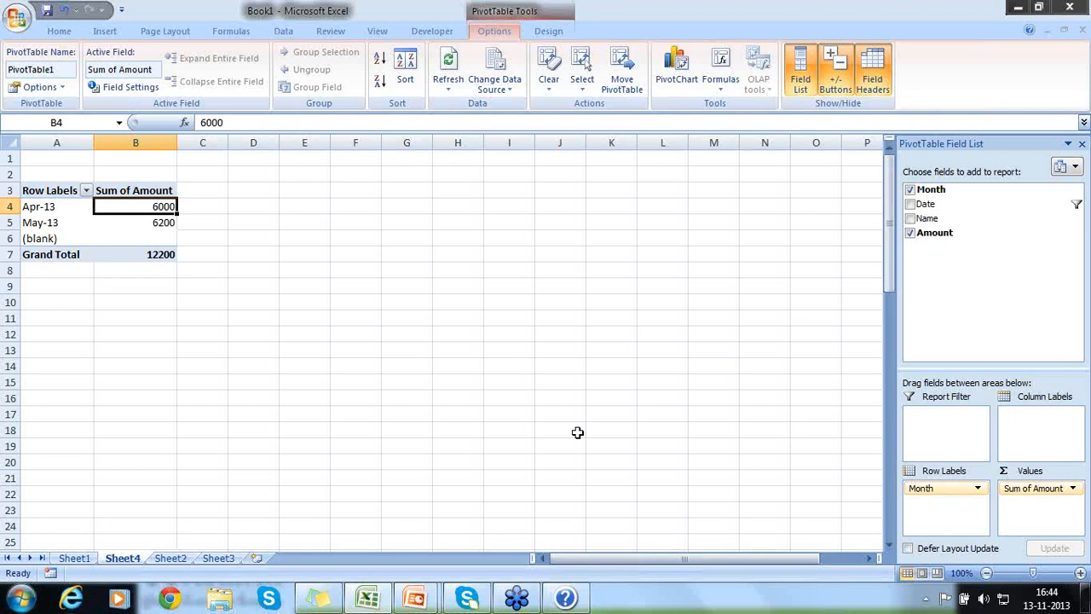
pyautogui.moveTo(950, 488); pyautogui.dragTo(1050, 431)
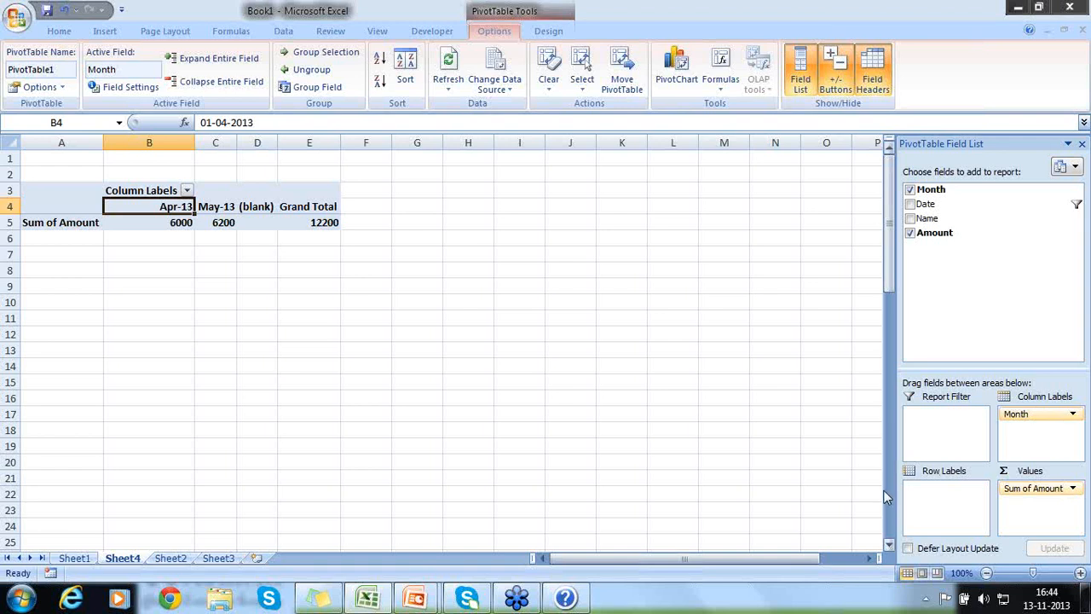
pyautogui.click(387, 201)
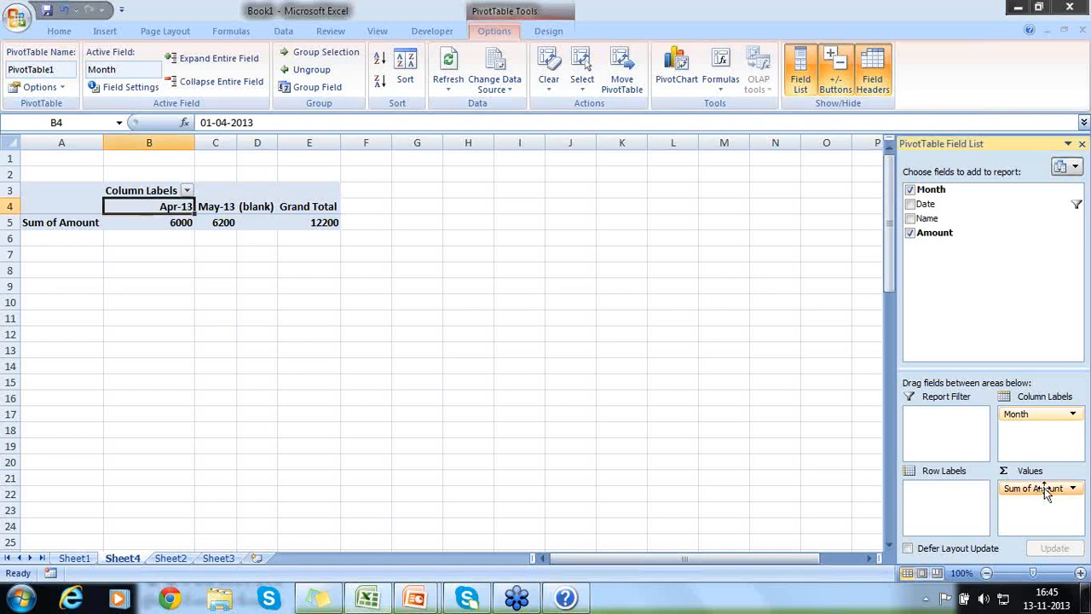
# Review the summary functions available for the Sum of Amount value field, from Sum through Varp, keeping Sum selected.
pyautogui.click(1072, 491)
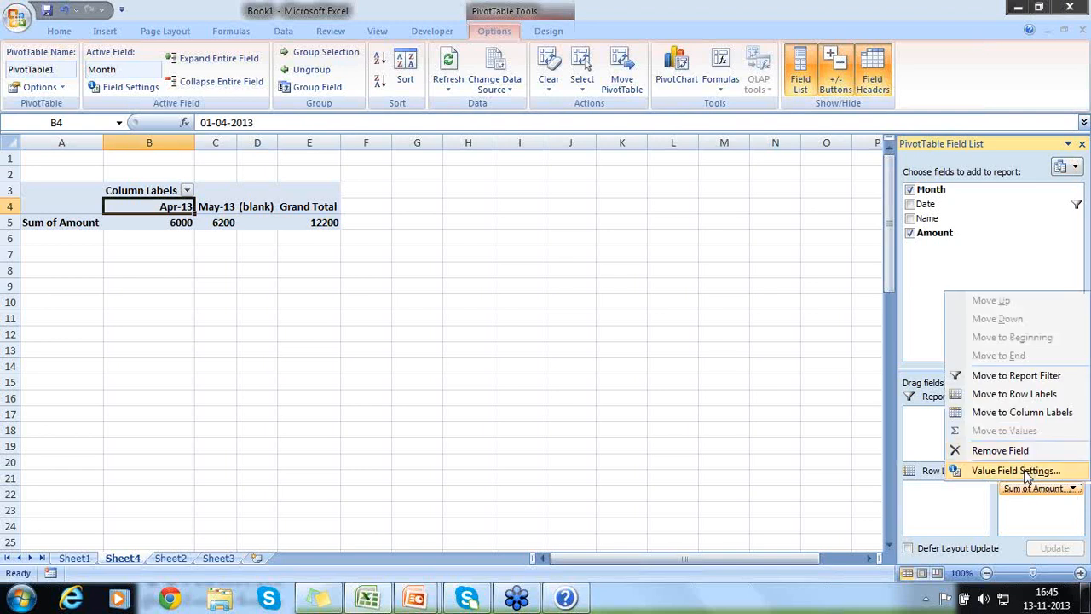
pyautogui.click(976, 471)
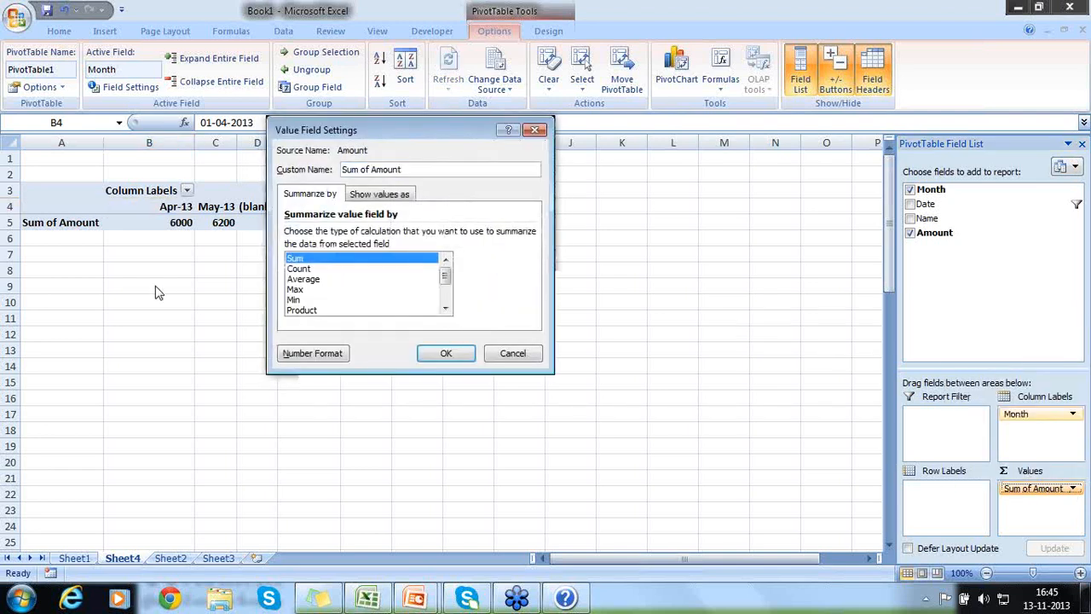
pyautogui.moveTo(444, 278)
pyautogui.mouseDown()
pyautogui.moveTo(445, 292)
pyautogui.moveTo(445, 274)
pyautogui.mouseUp()
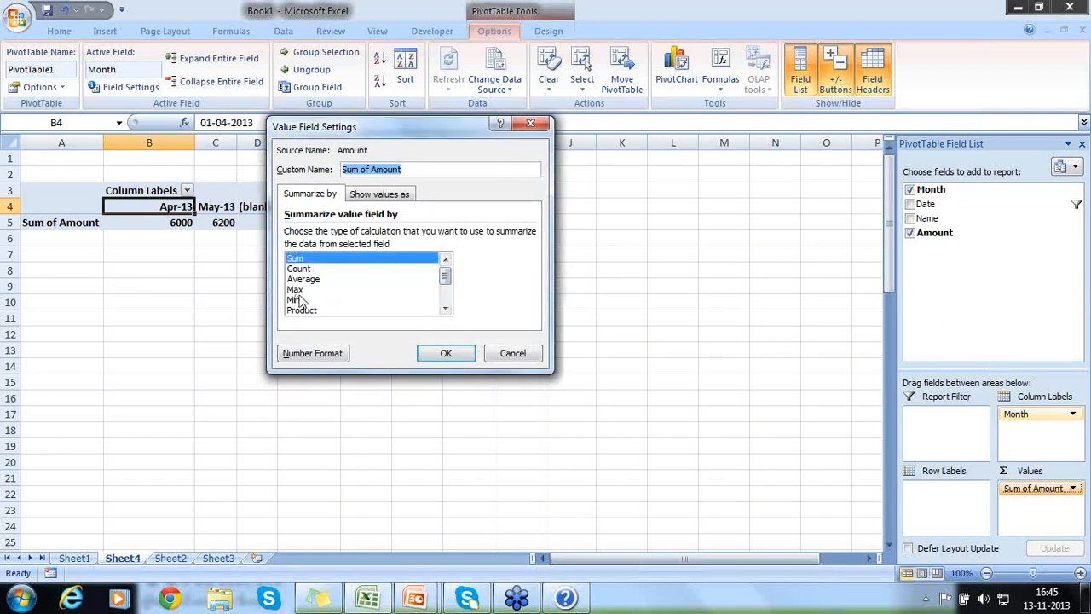
pyautogui.click(446, 309)
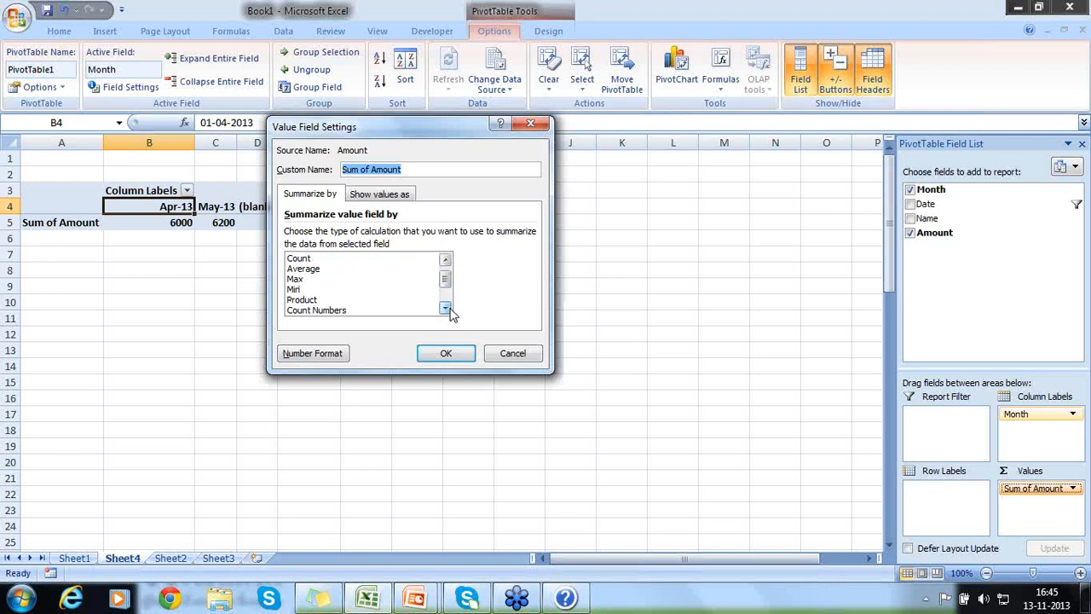
pyautogui.click(446, 310)
pyautogui.click(447, 309)
pyautogui.click(446, 310)
pyautogui.click(447, 309)
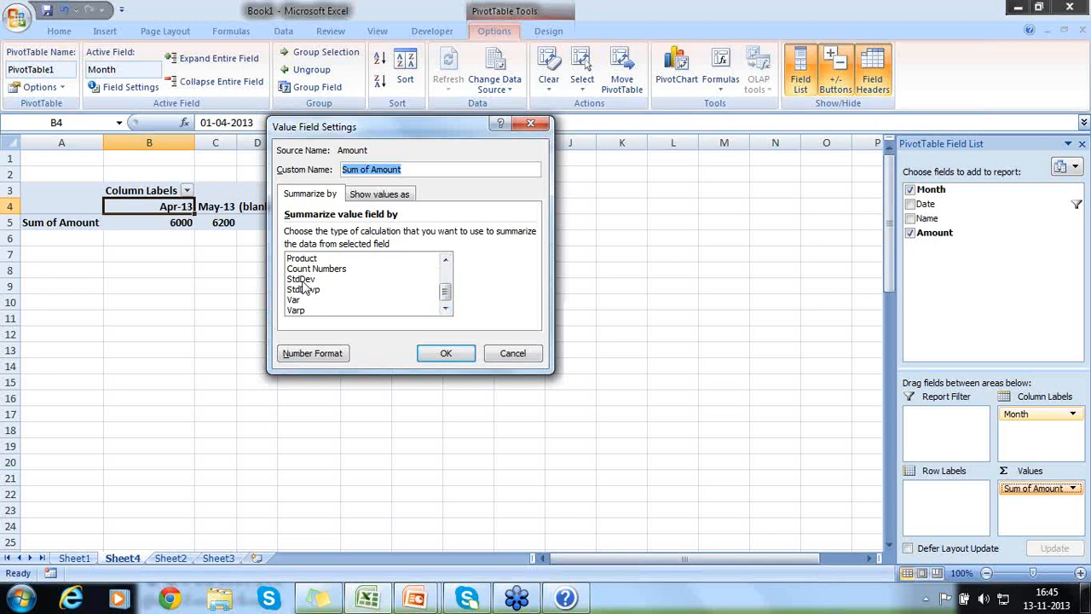
pyautogui.click(443, 356)
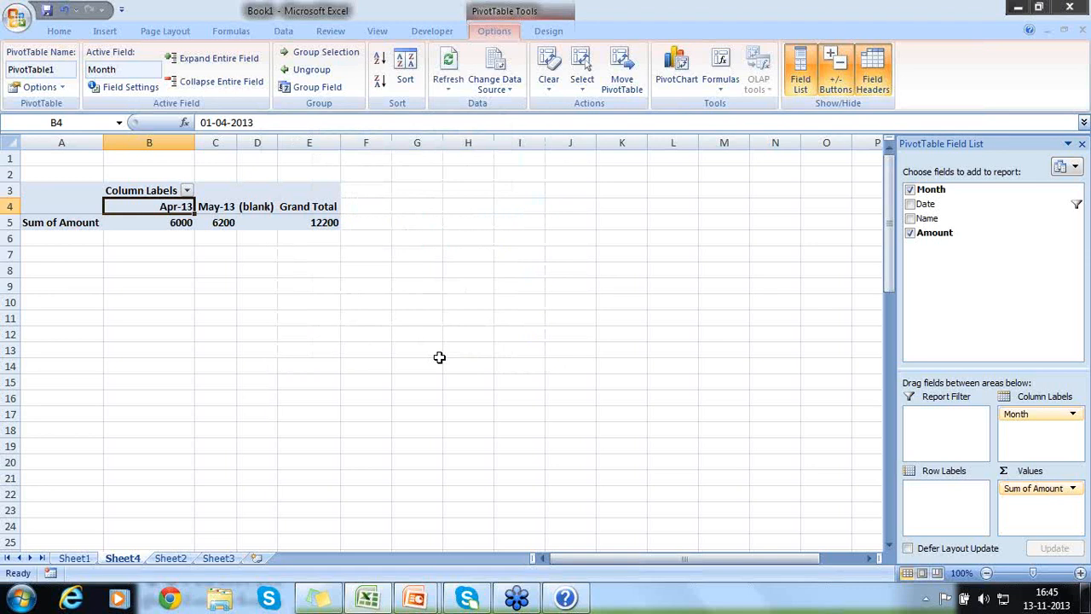
# Change the amount for 02-04-2013 in cell D3 of Sheet2 to 400.
pyautogui.click(182, 558)
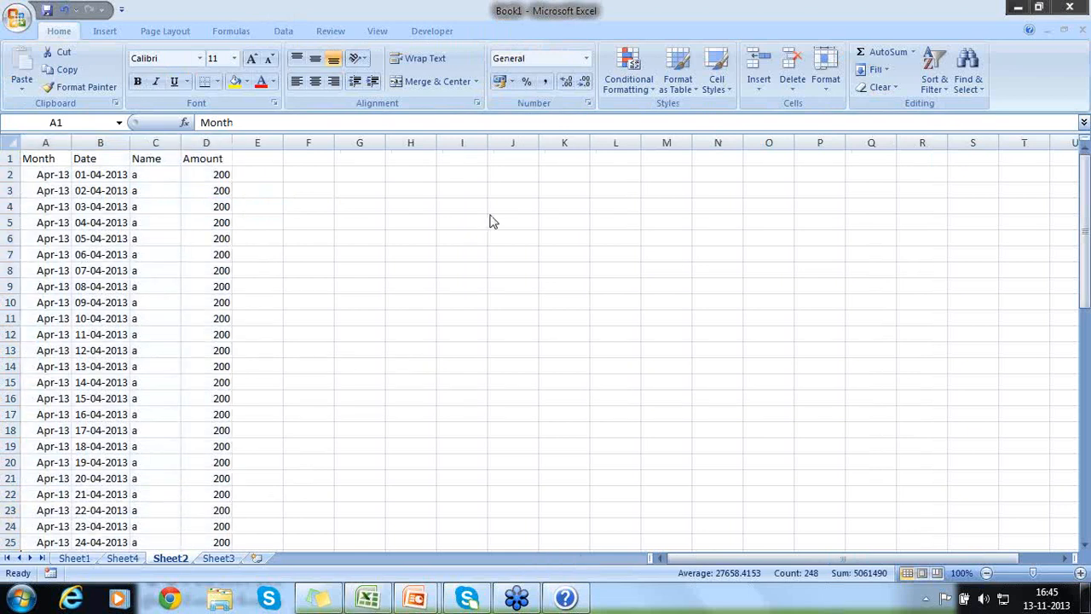
pyautogui.click(220, 191)
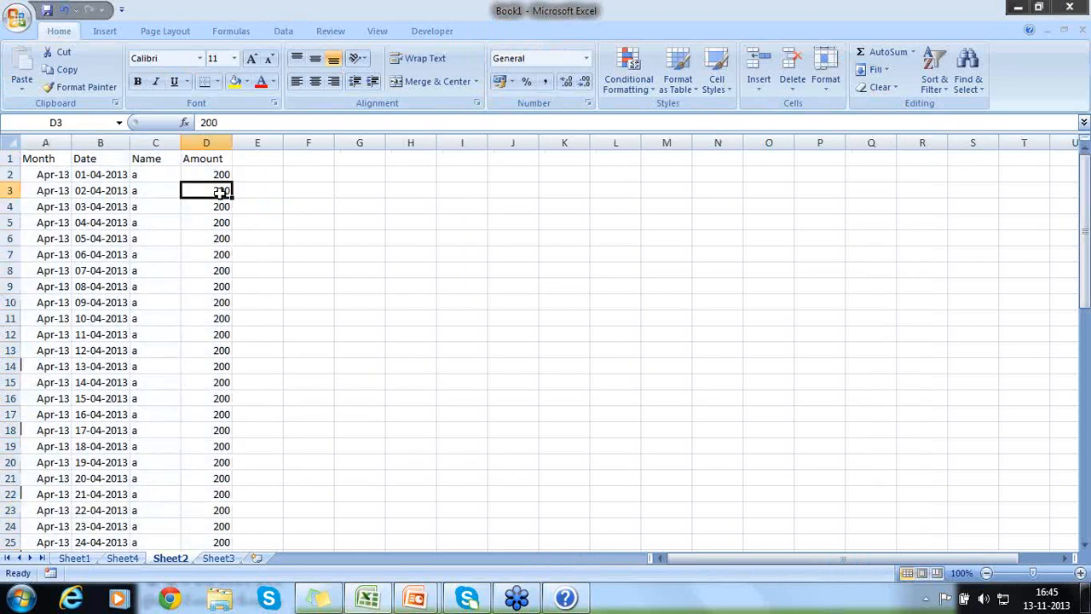
pyautogui.write('400')
pyautogui.press('Return')
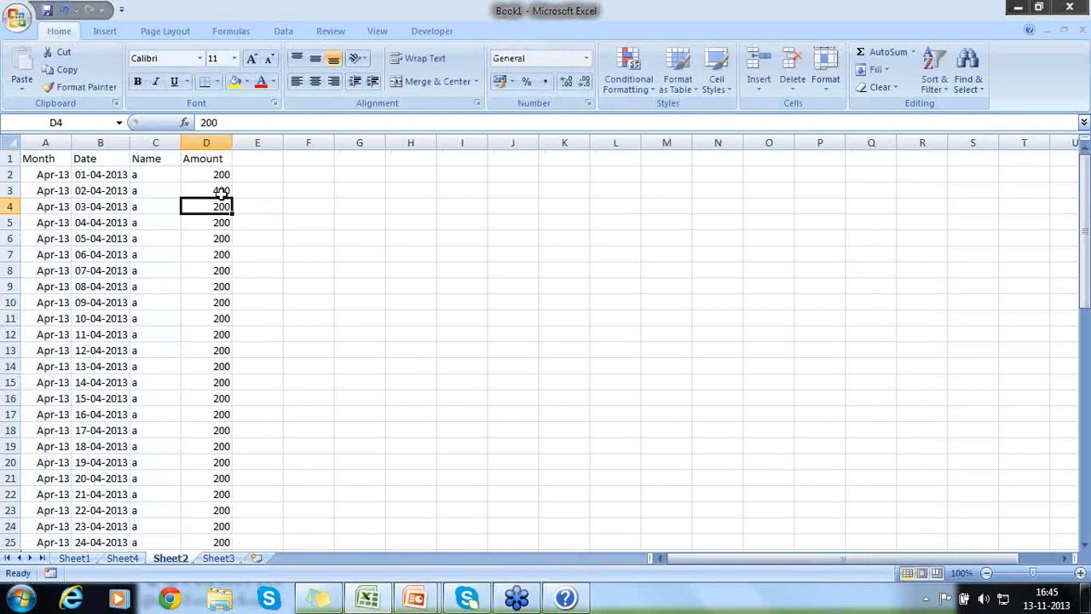
# Return to the PivotTable on Sheet4 and select the Apr-13 Sum of Amount value.
pyautogui.click(122, 558)
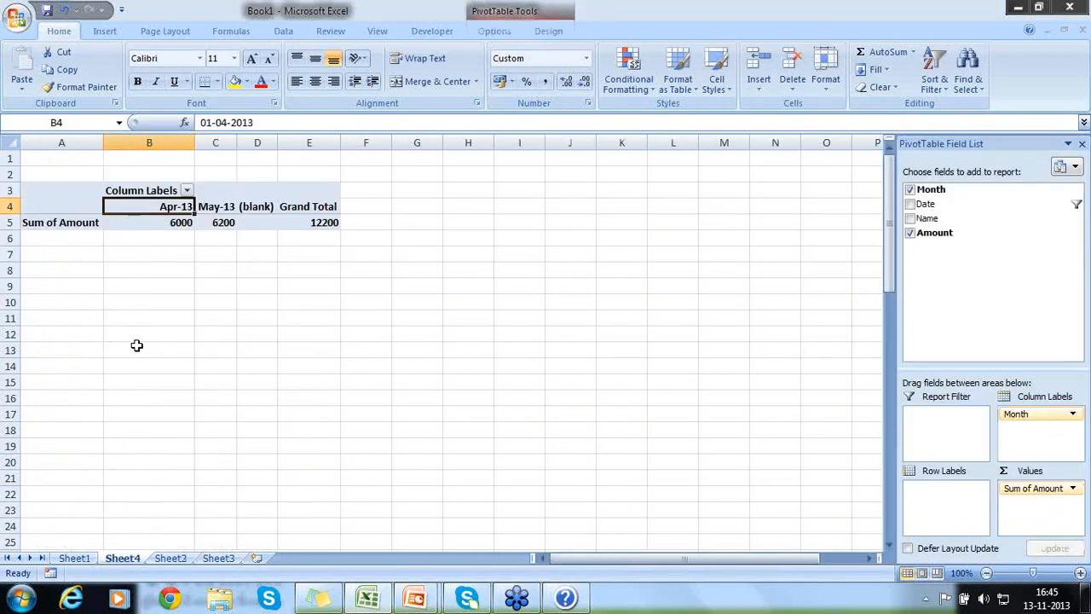
pyautogui.click(155, 221)
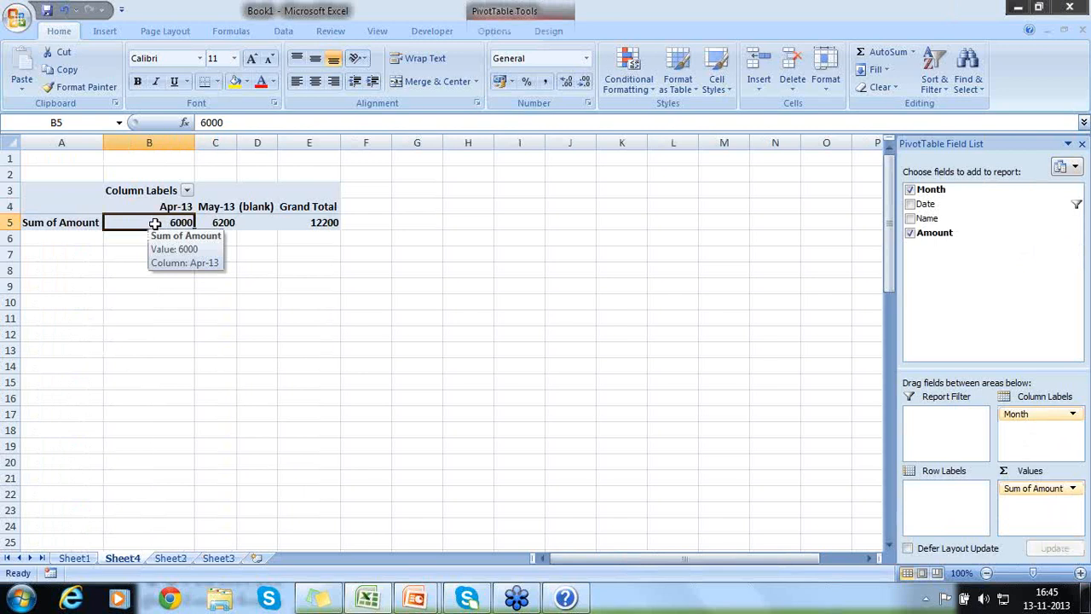